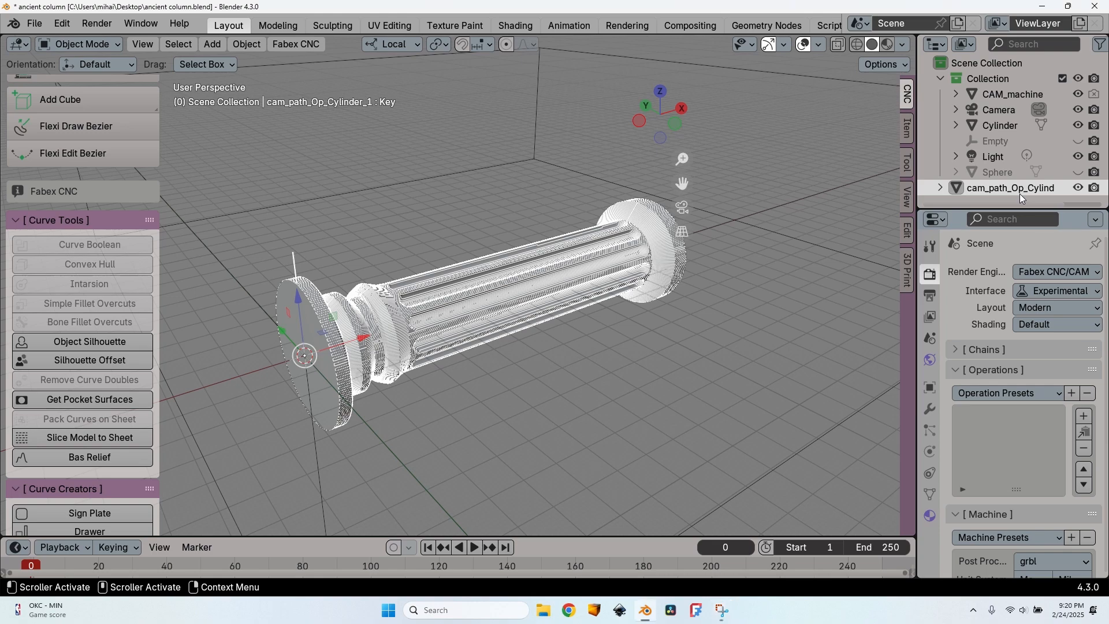
# Delete the cam_path_Op_Cylinder_1 toolpath and the old column model Cylinder from the scene
pyautogui.press('Delete')
pyautogui.click(1001, 127)
pyautogui.click(1017, 173)
pyautogui.click(1003, 125)
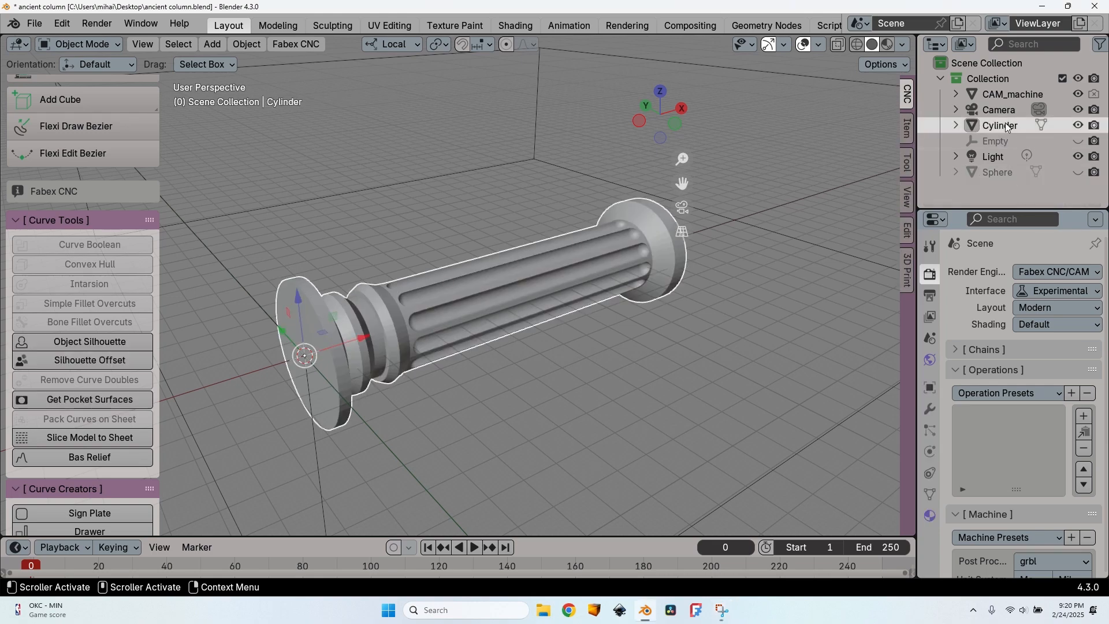
pyautogui.press('Delete')
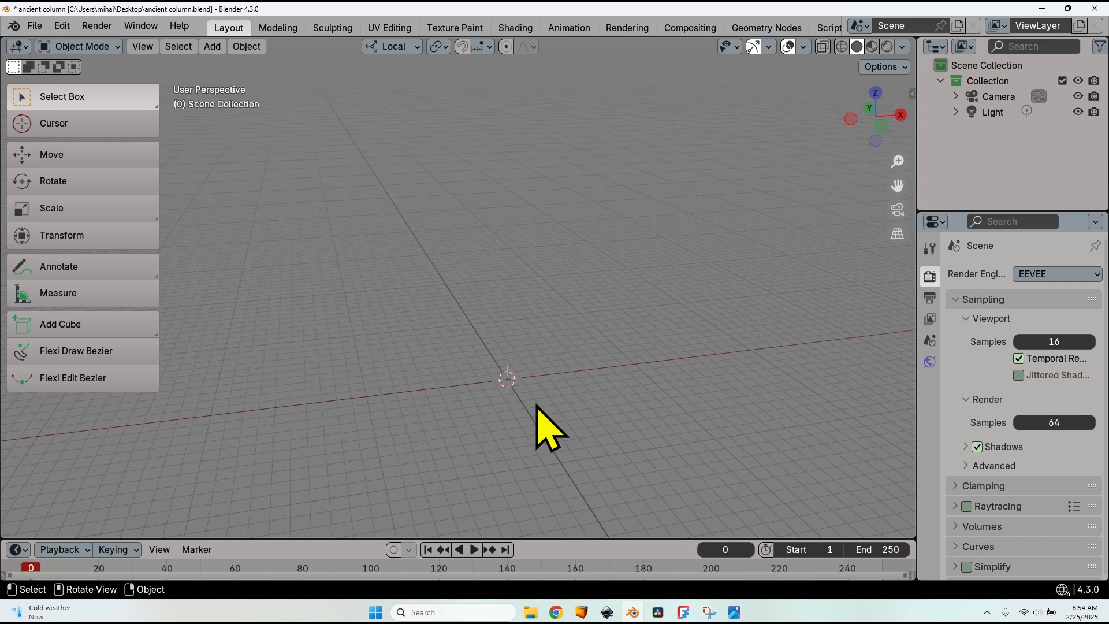
# Draw an upright cylinder about 84 mm in diameter and 166 mm high on the grid near the origin
pyautogui.click(87, 325)
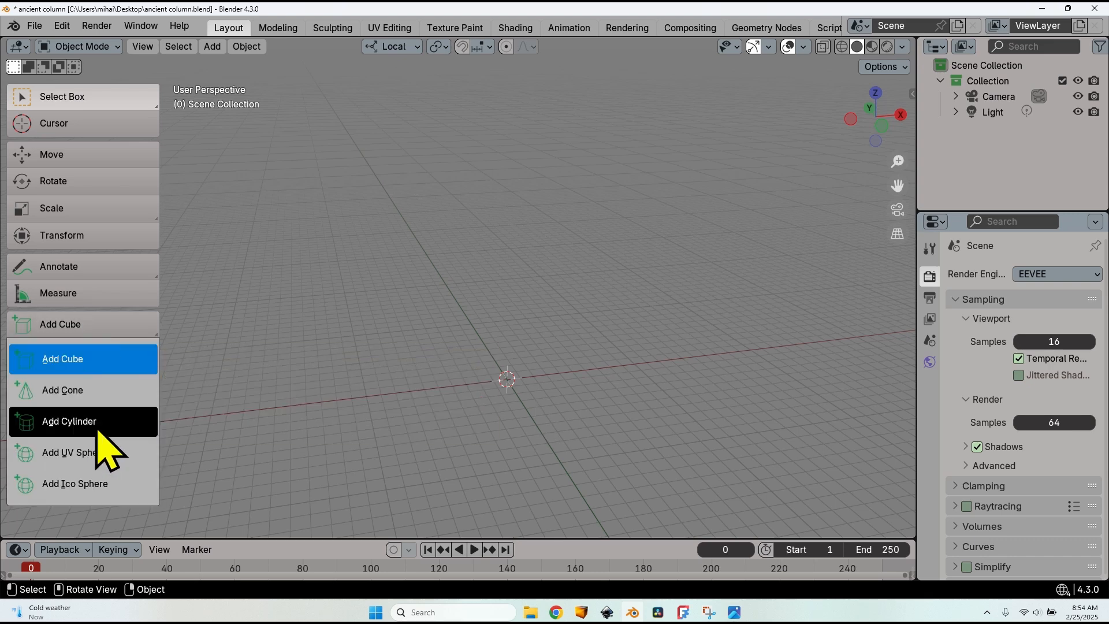
pyautogui.click(43, 423)
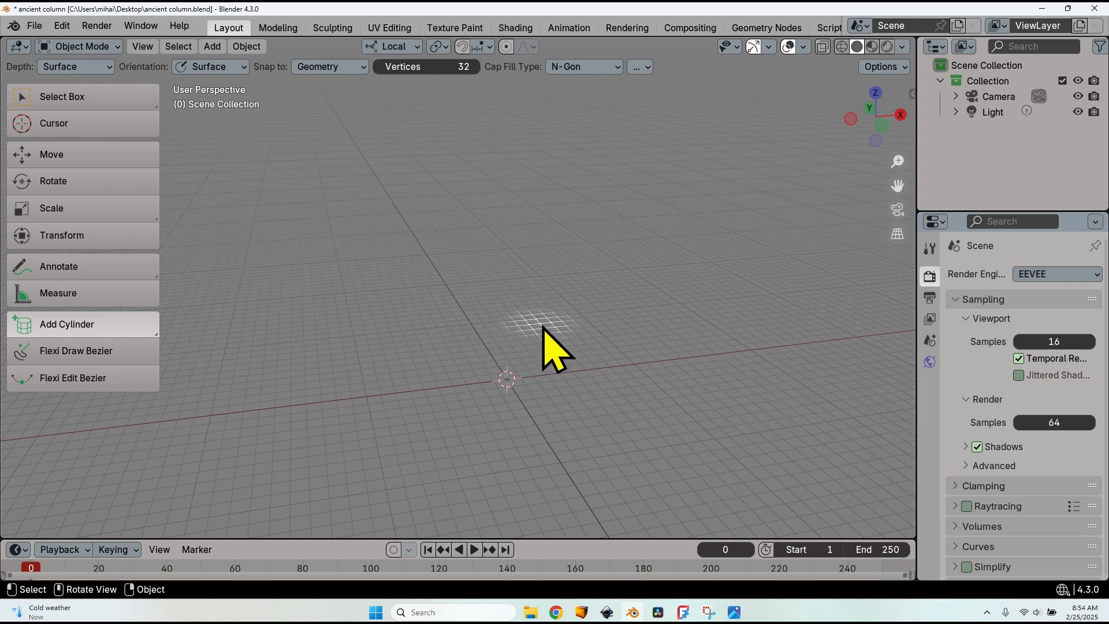
pyautogui.moveTo(543, 328); pyautogui.dragTo(605, 338)
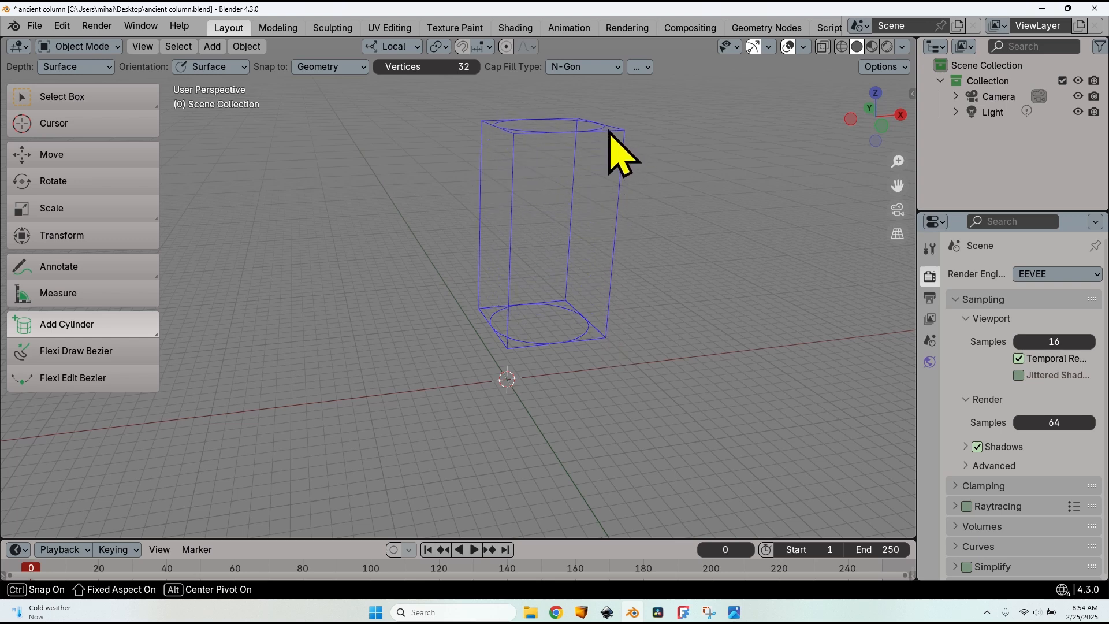
pyautogui.click(609, 131)
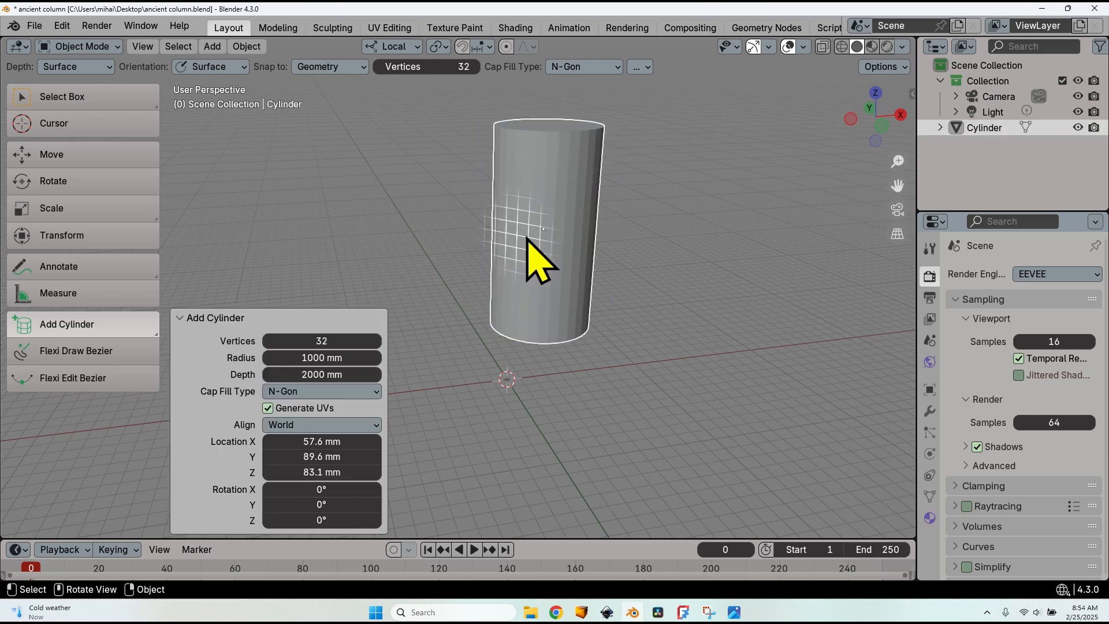
# Set the cylinder's dimensions to 30 mm in X, 30 mm in Y and 100 mm in Z
pyautogui.press('n')
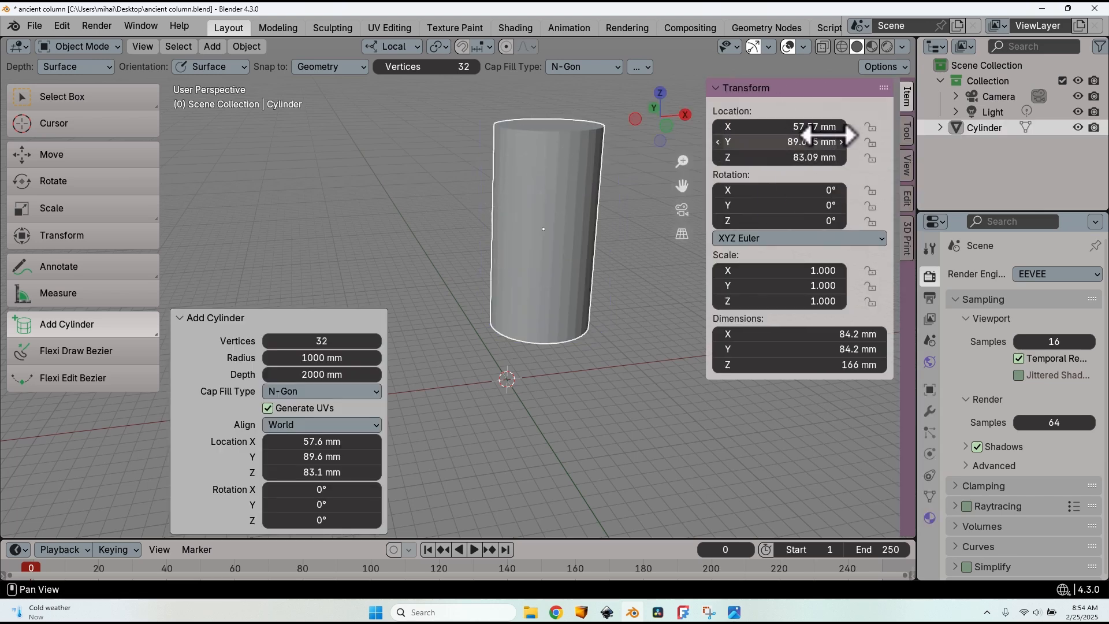
pyautogui.click(856, 334)
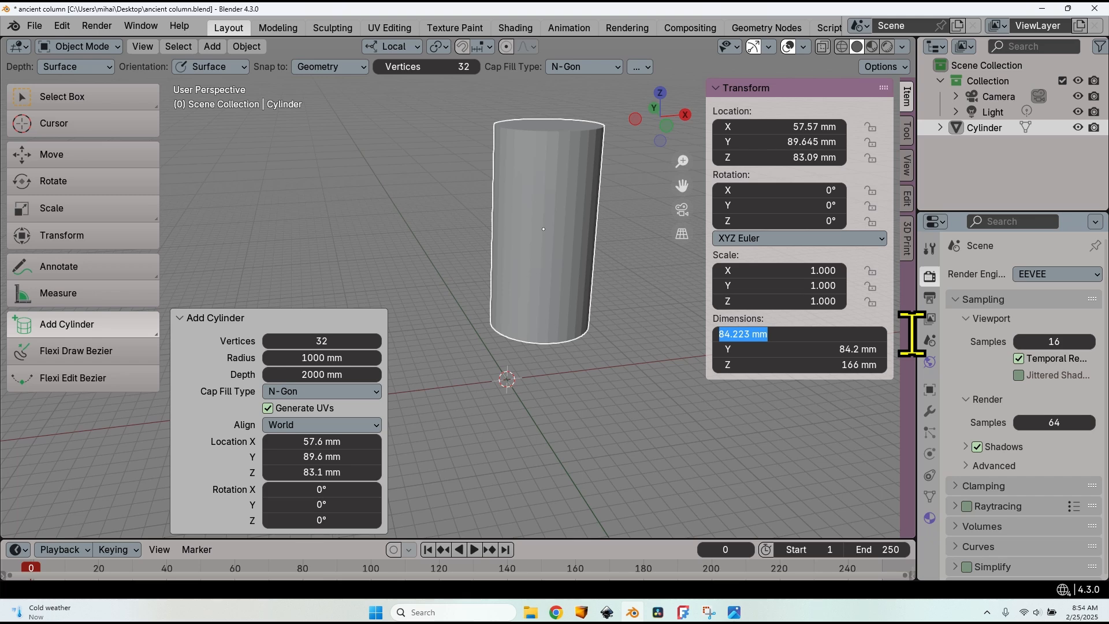
pyautogui.write('30')
pyautogui.press('Tab')
pyautogui.write('3')
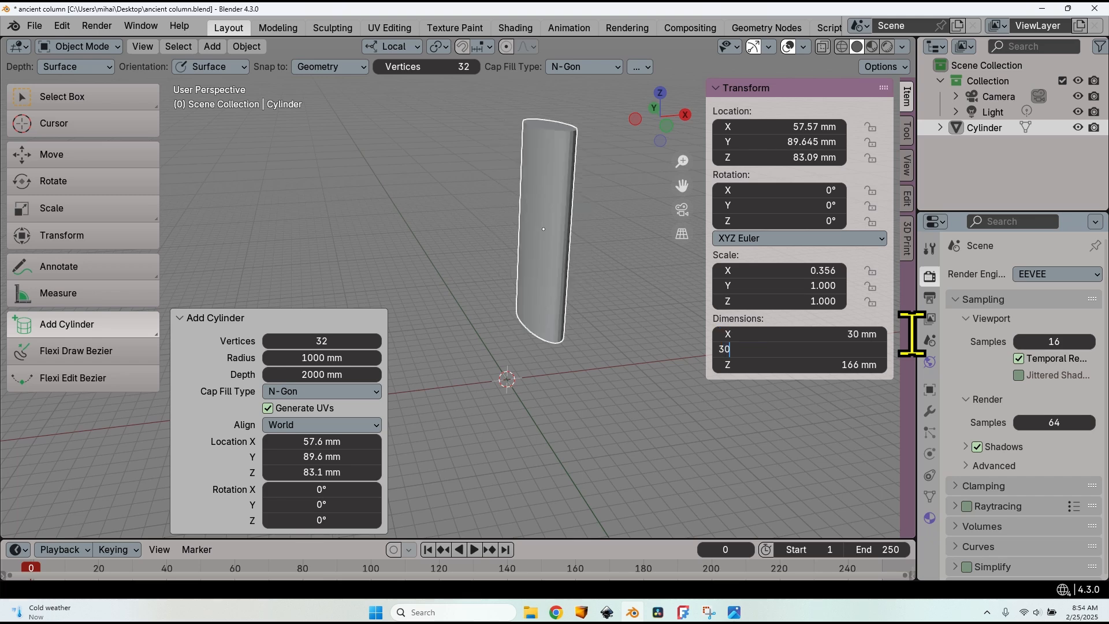
pyautogui.press('Tab')
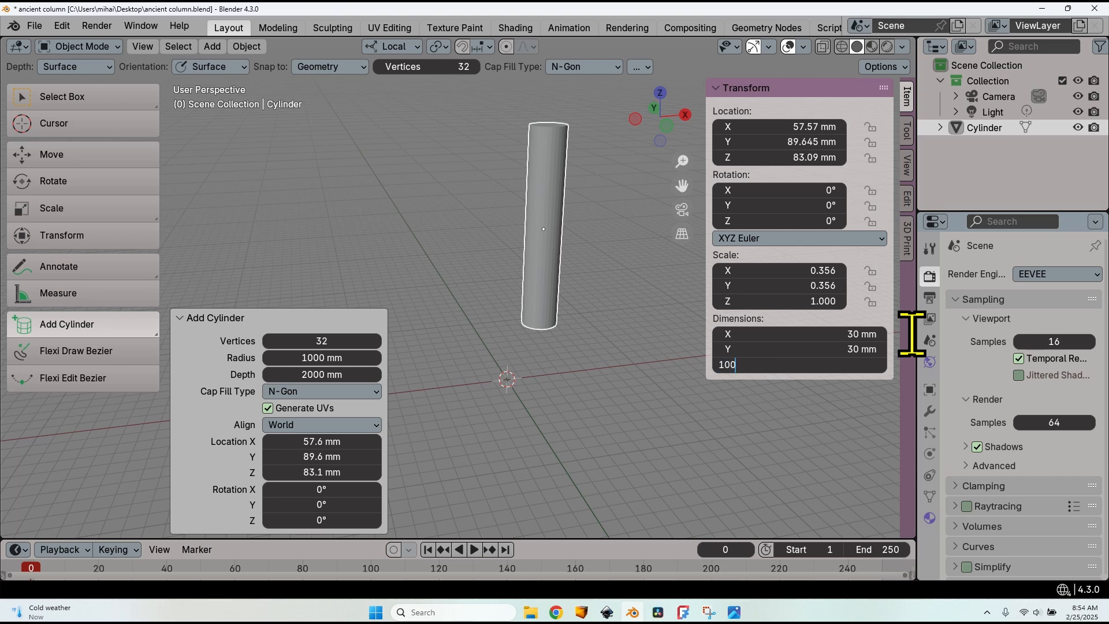
pyautogui.write('100')
pyautogui.press('Return')
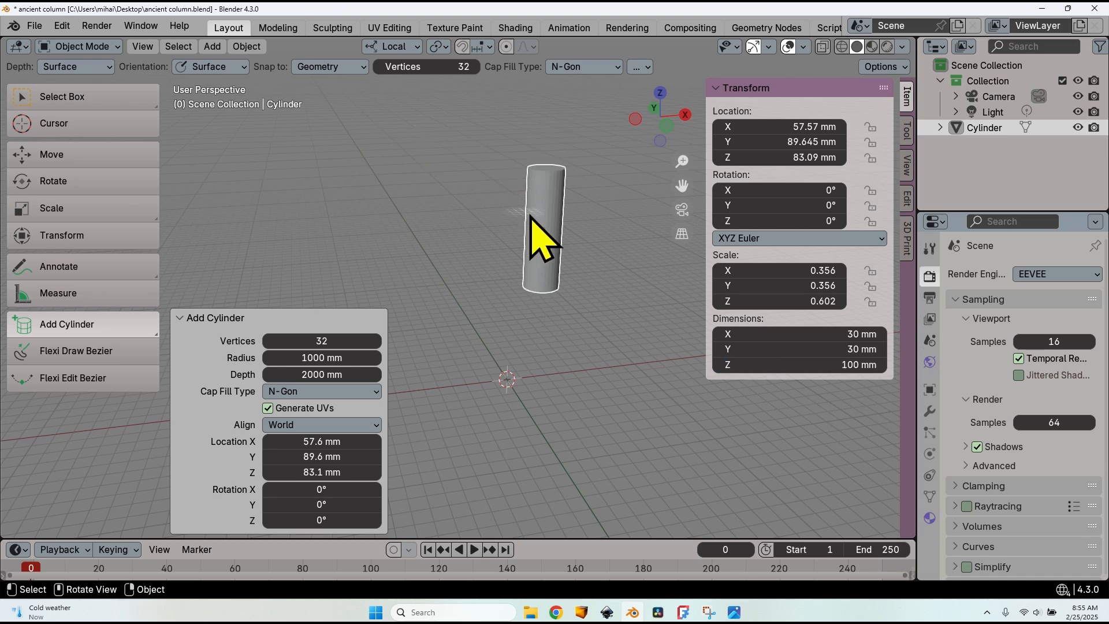
# Select the cylinder's bottom face in Edit Mode and snap the 3D cursor to its centre
pyautogui.moveTo(579, 247); pyautogui.dragTo(564, 240, button='middle')
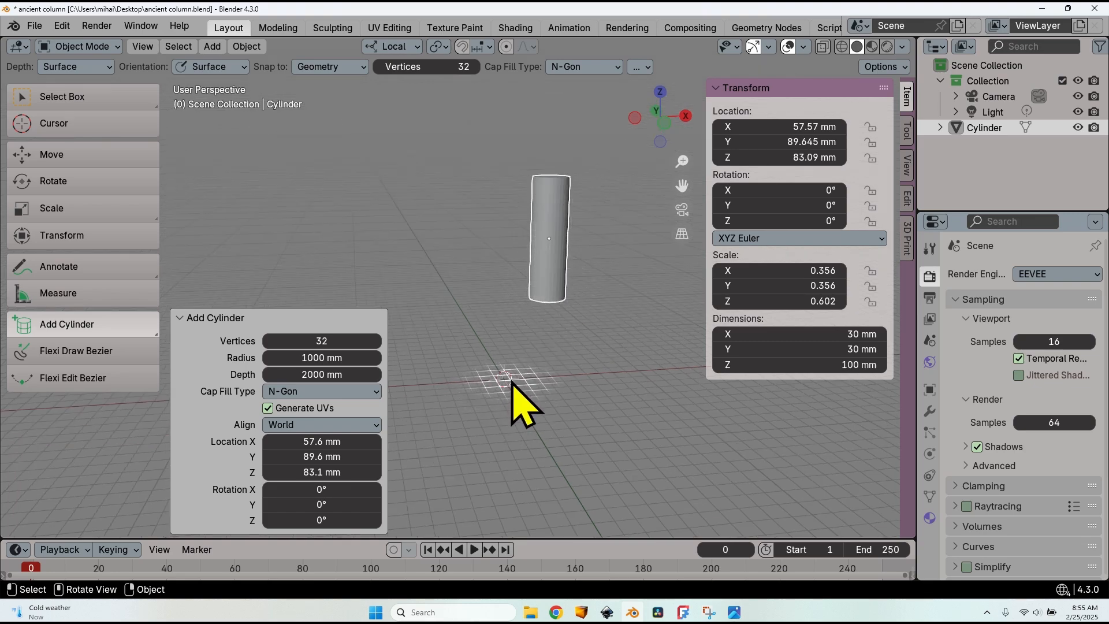
pyautogui.scroll(2, 557, 269)
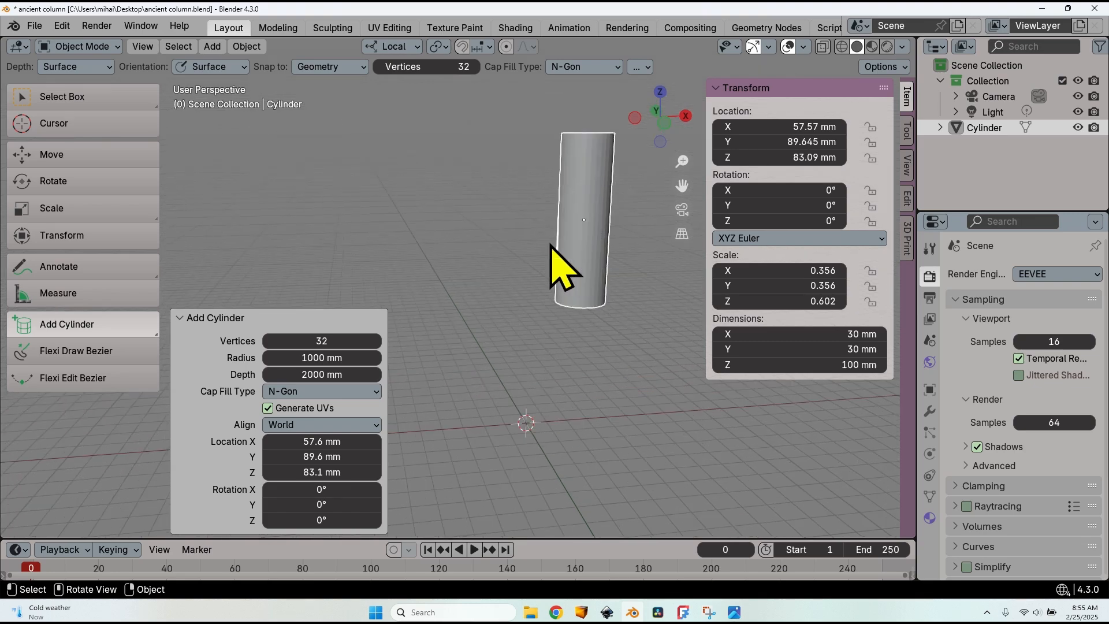
pyautogui.click(76, 97)
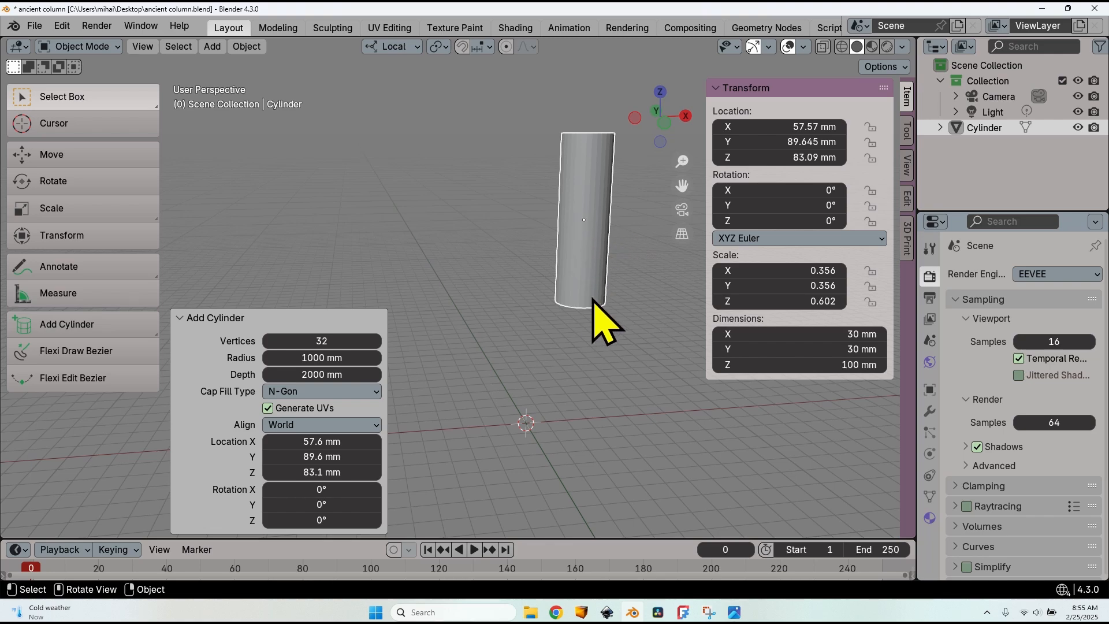
pyautogui.moveTo(576, 327); pyautogui.dragTo(601, 366, button='middle')
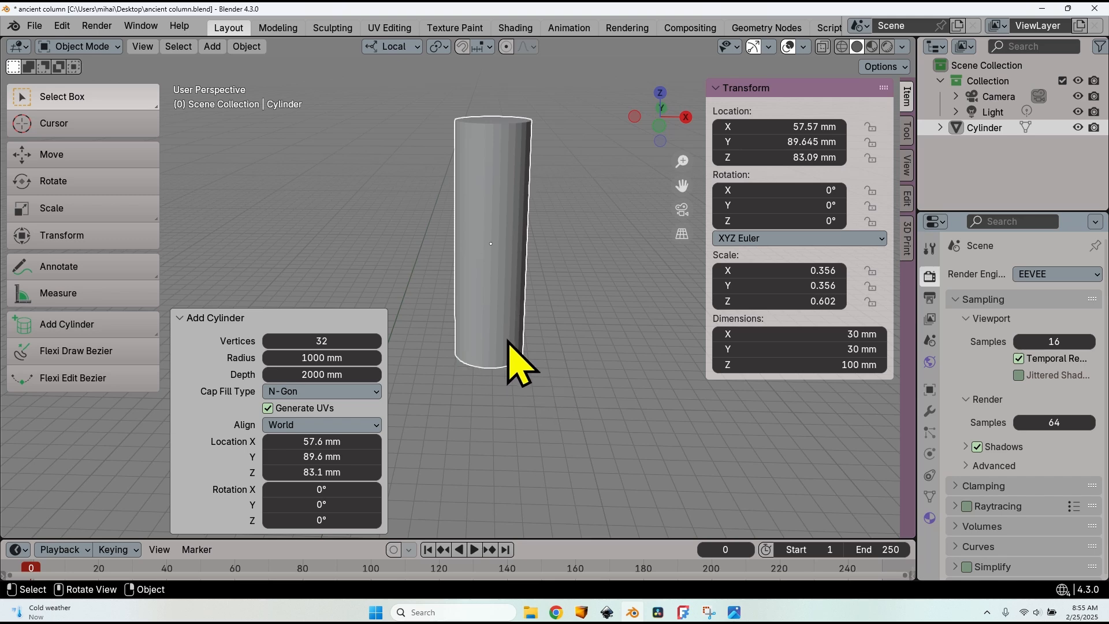
pyautogui.moveTo(518, 363); pyautogui.dragTo(527, 329, button='middle')
pyautogui.press('Tab')
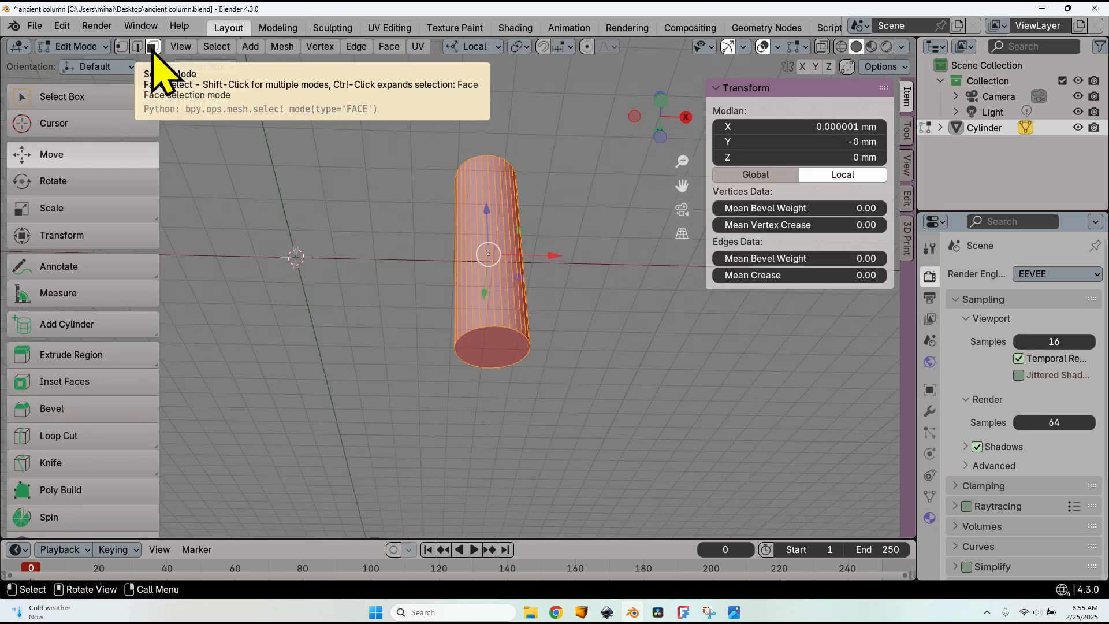
pyautogui.click(390, 302)
pyautogui.click(495, 348)
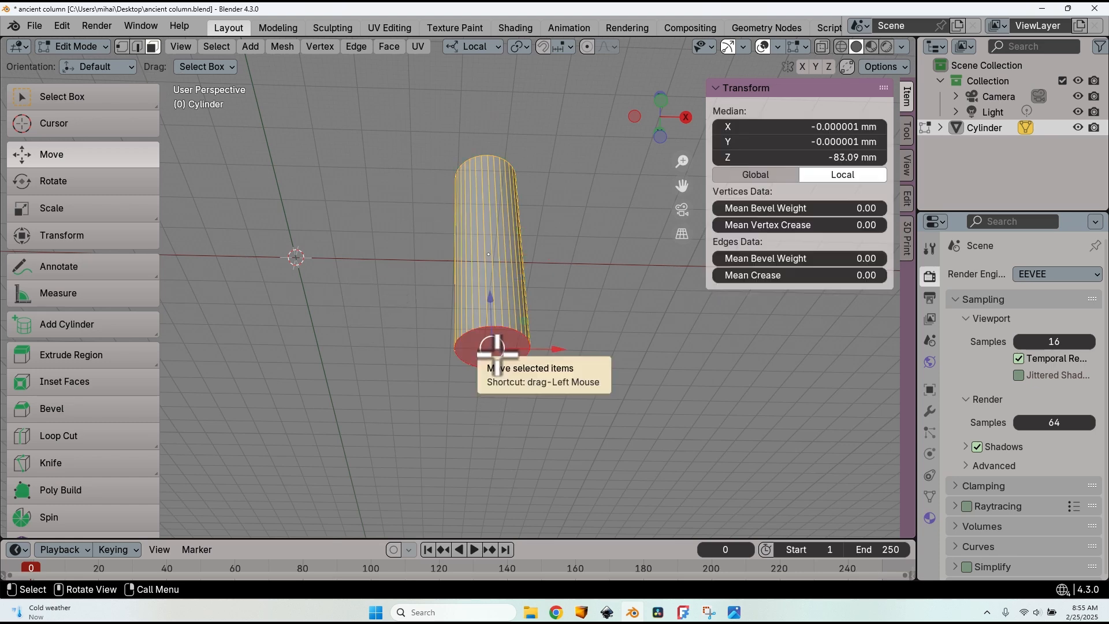
pyautogui.press('shift')
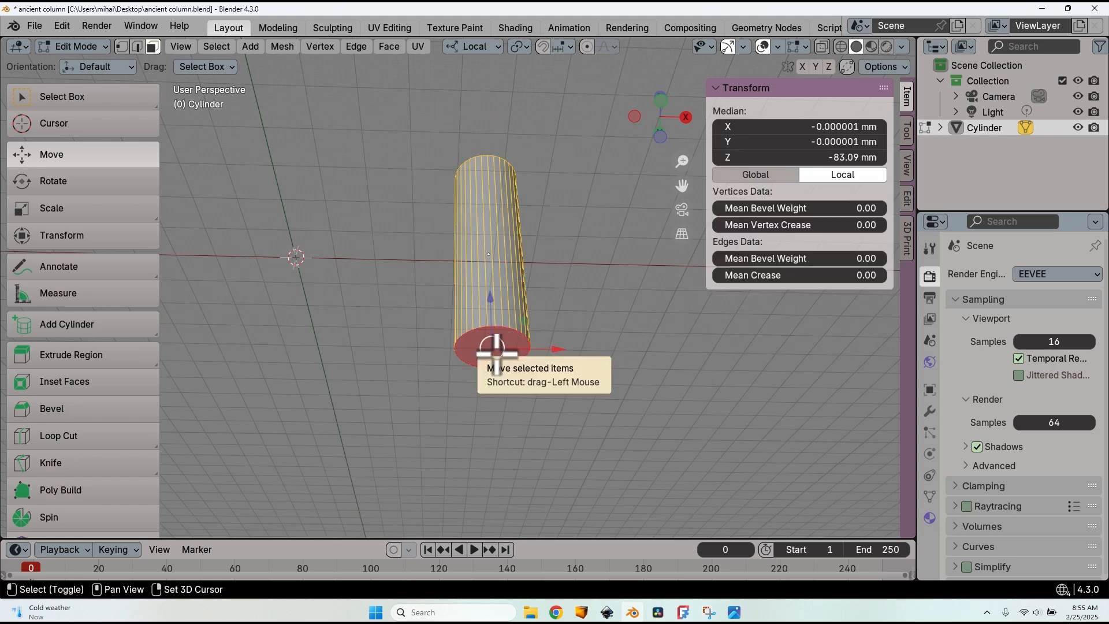
pyautogui.hotkey('shift', 's')
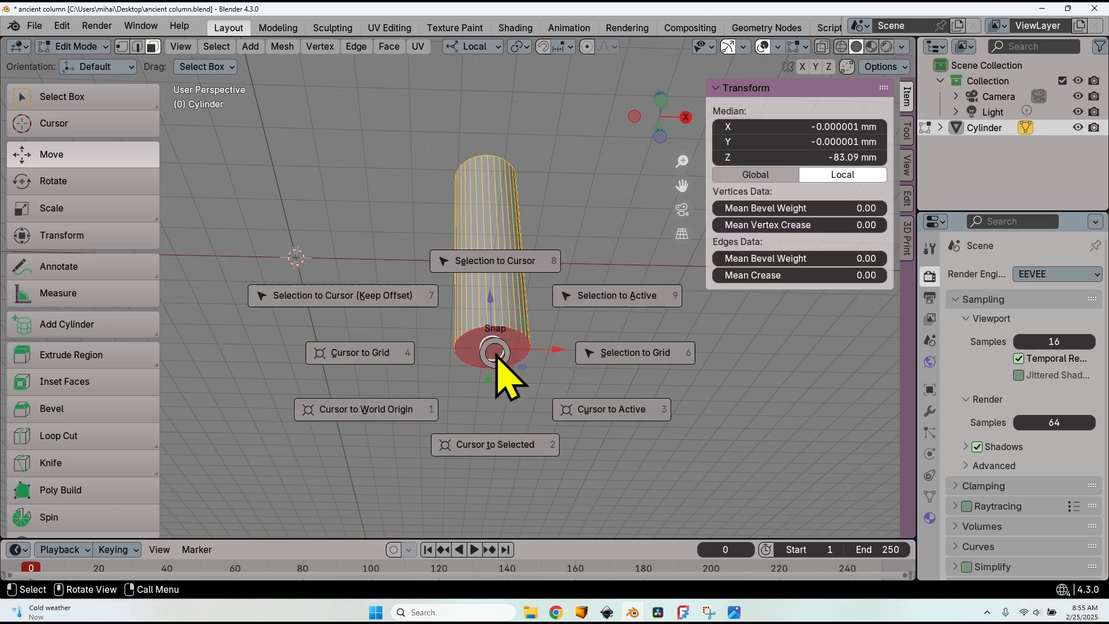
pyautogui.click(499, 445)
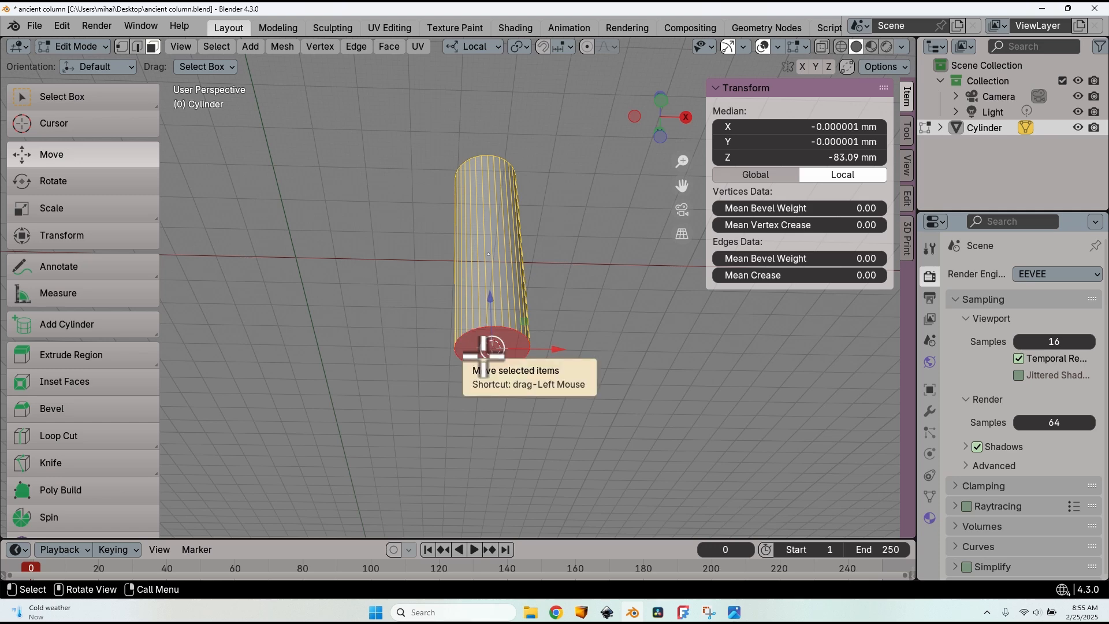
# Return to Object Mode and set the cylinder's origin to the 3D cursor
pyautogui.press('Tab')
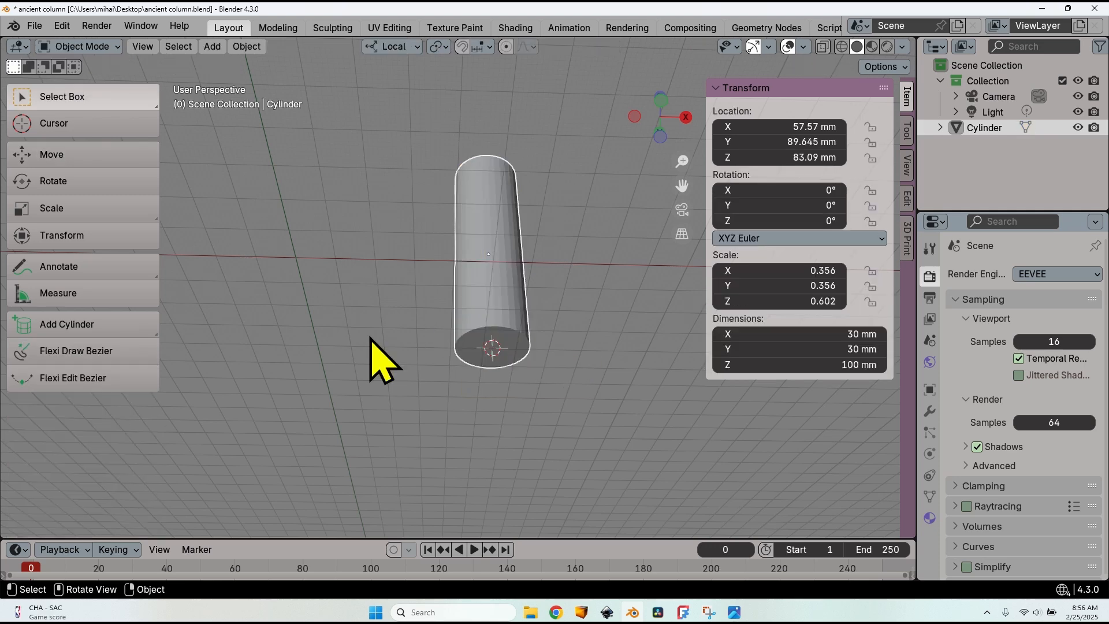
pyautogui.click(80, 46)
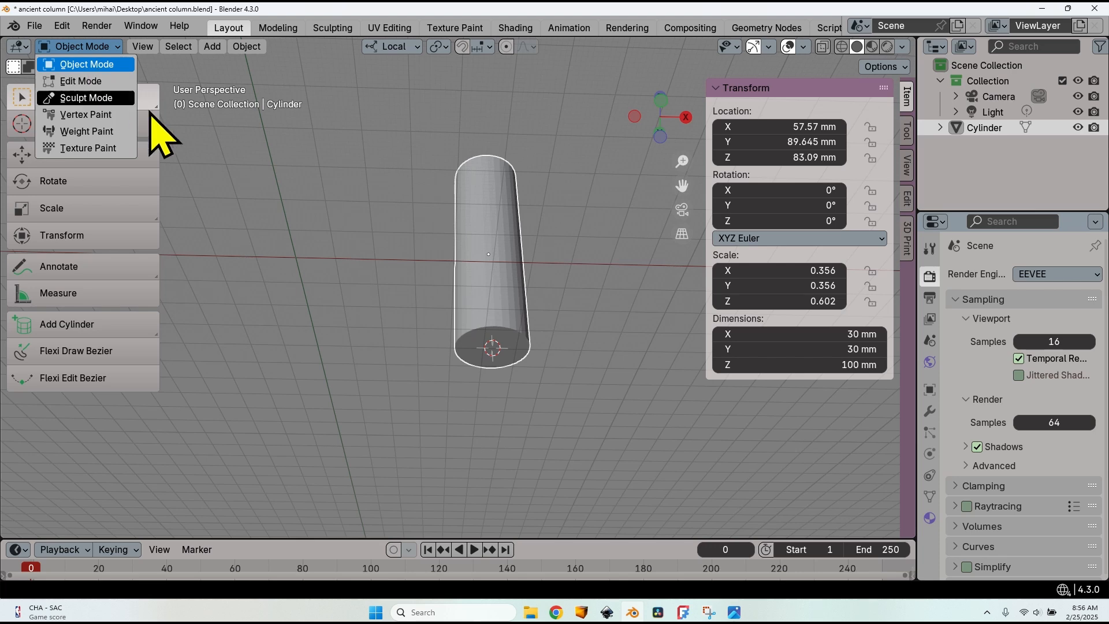
pyautogui.click(421, 371)
pyautogui.click(495, 366)
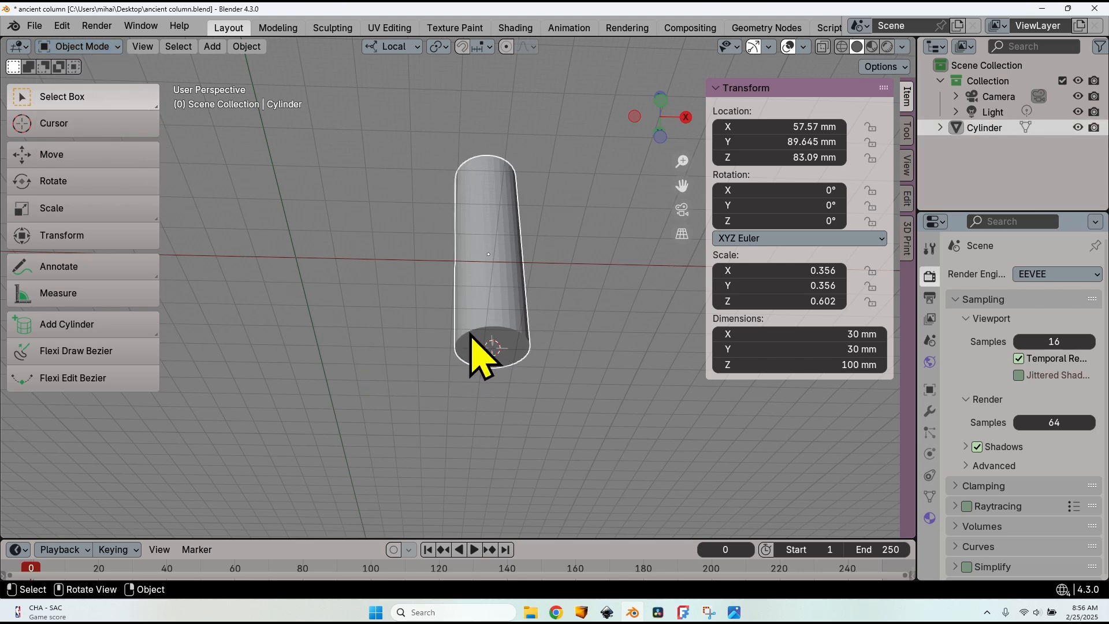
pyautogui.rightClick(493, 356)
pyautogui.moveTo(495, 354)
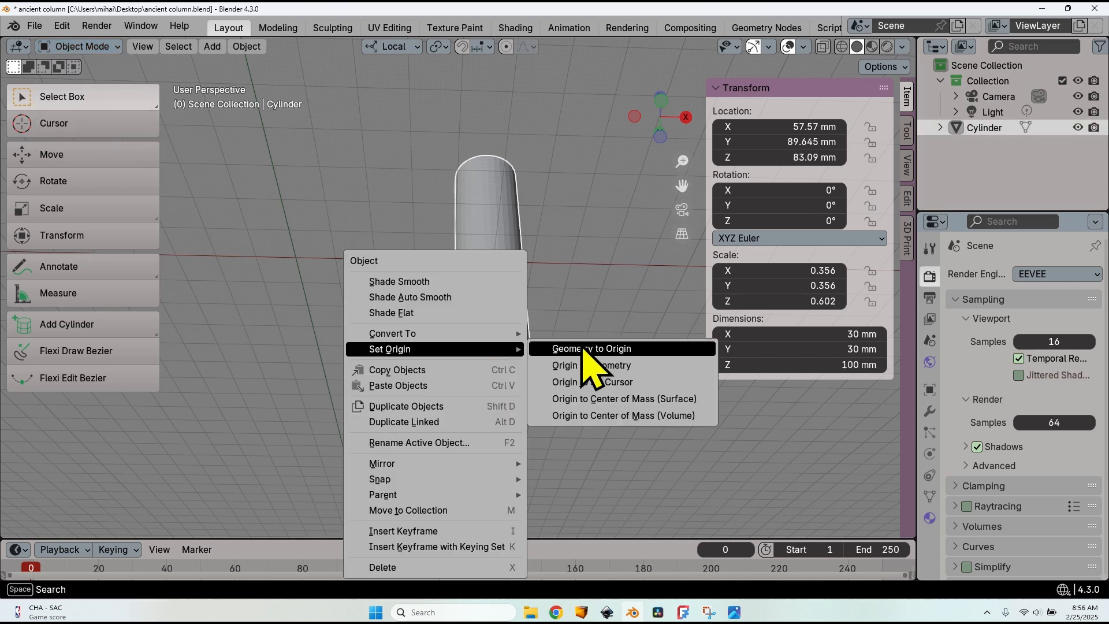
pyautogui.click(636, 385)
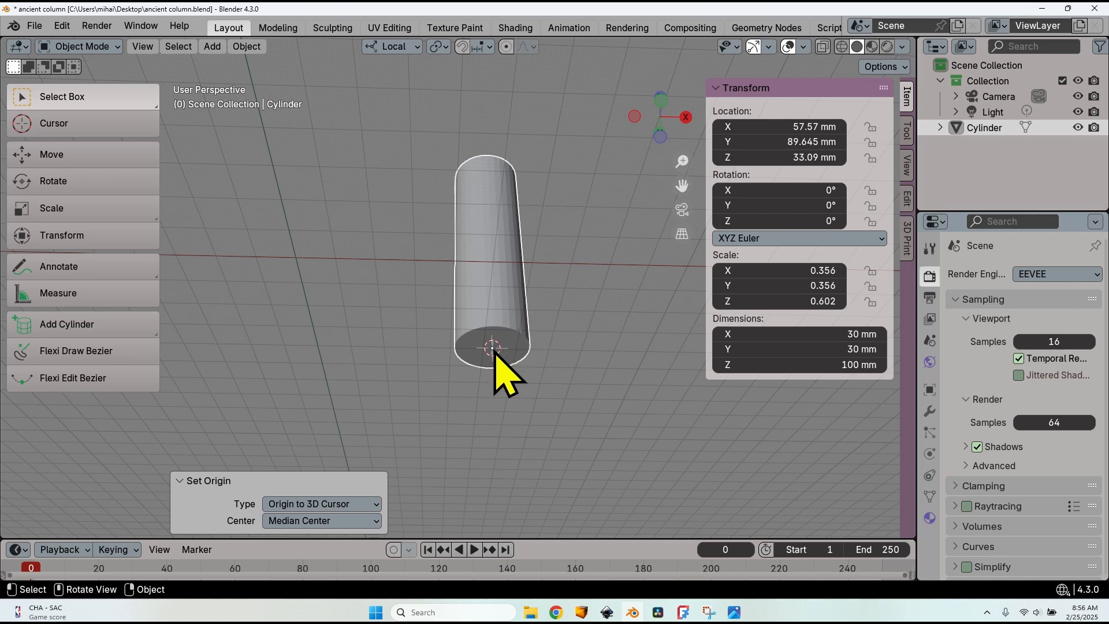
# Set the cylinder's X, Y and Z location to 0 mm and snap the 3D cursor to the world origin
pyautogui.moveTo(501, 369); pyautogui.dragTo(530, 428, button='middle')
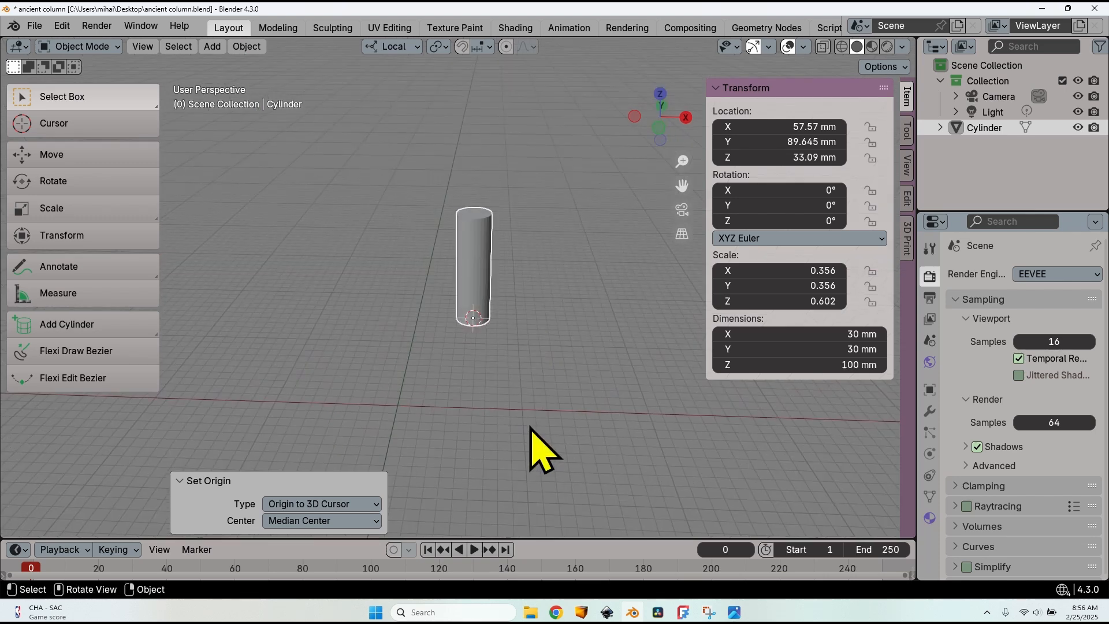
pyautogui.click(801, 126)
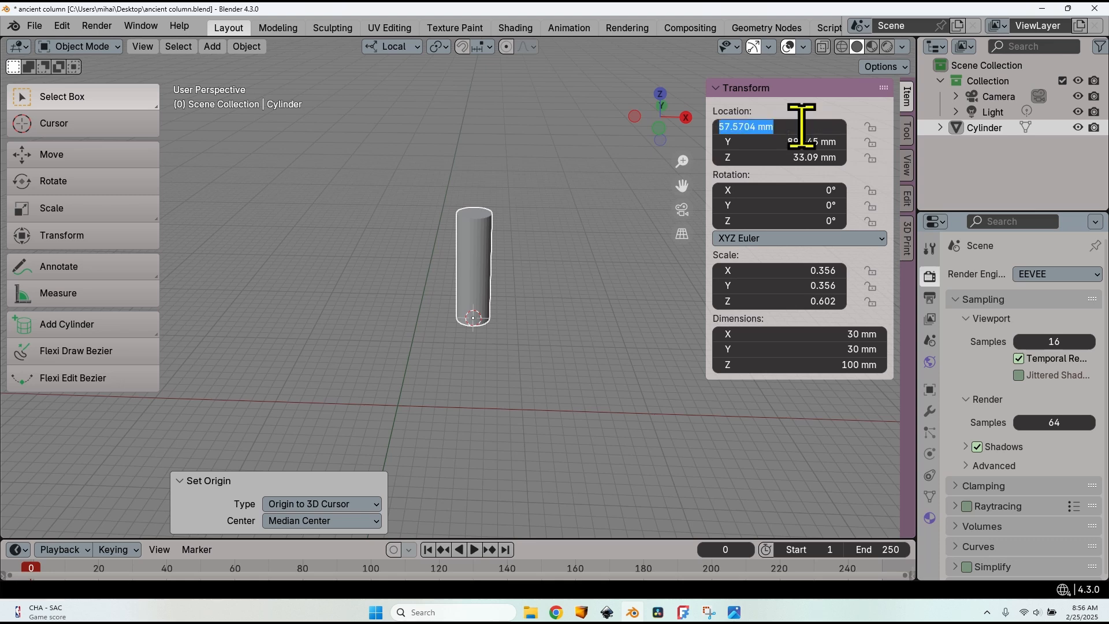
pyautogui.write('0')
pyautogui.press('Tab')
pyautogui.write('0')
pyautogui.press('Tab')
pyautogui.write('0')
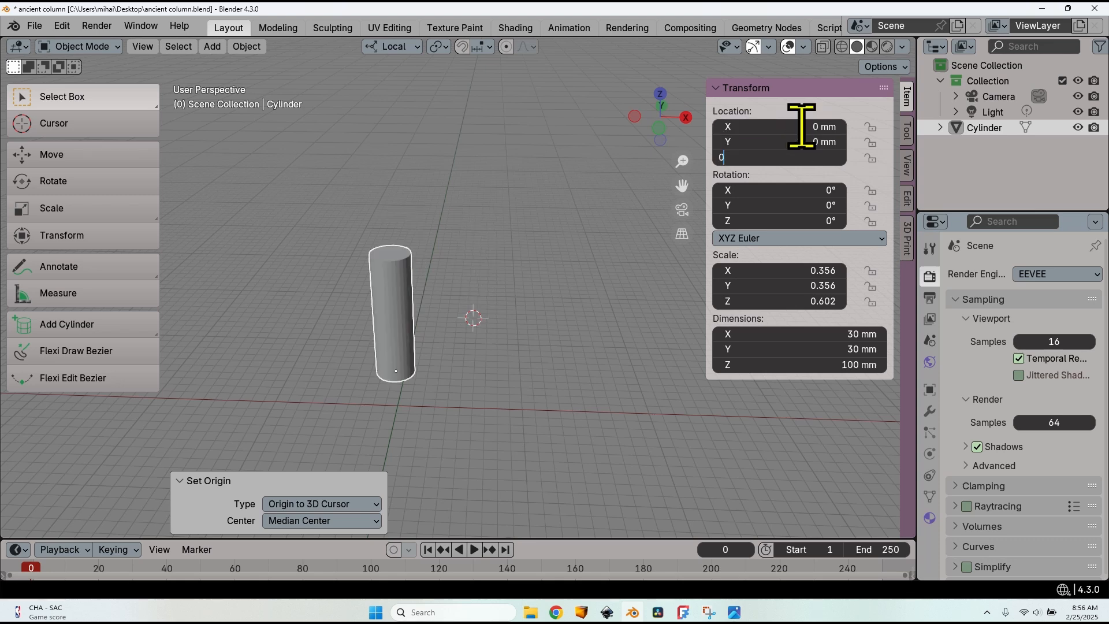
pyautogui.press('Tab')
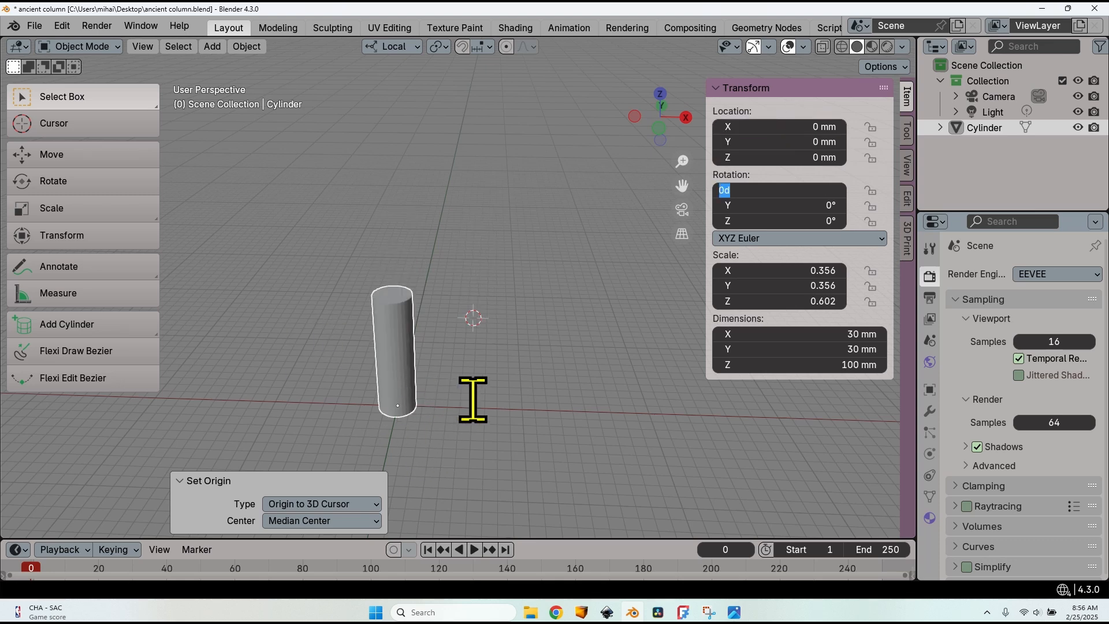
pyautogui.press('Return')
pyautogui.hotkey('shift', 's')
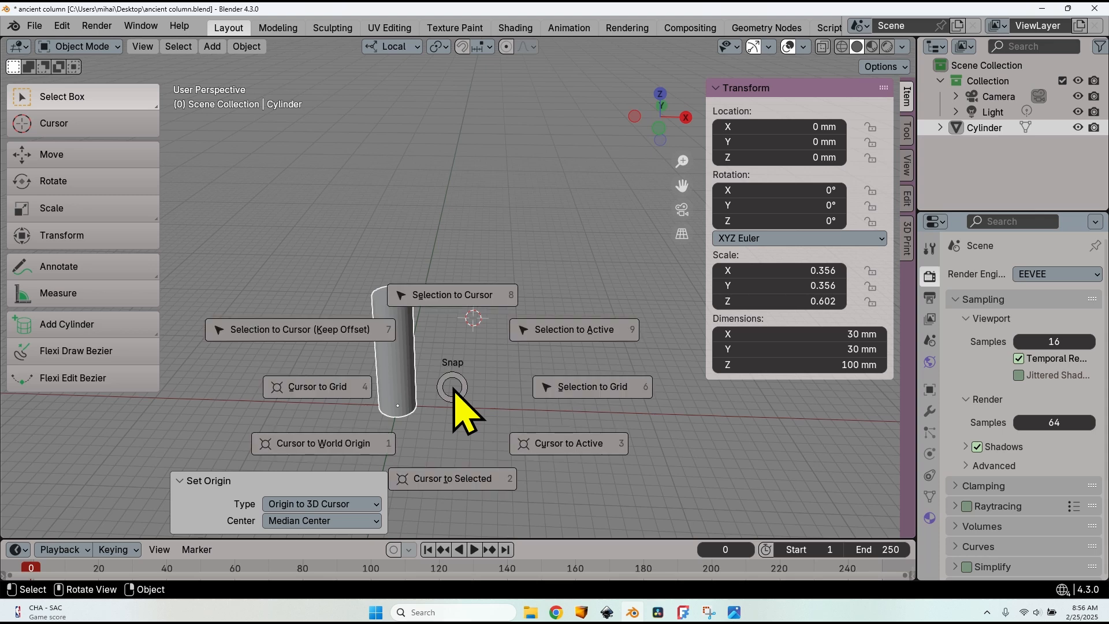
pyautogui.click(342, 442)
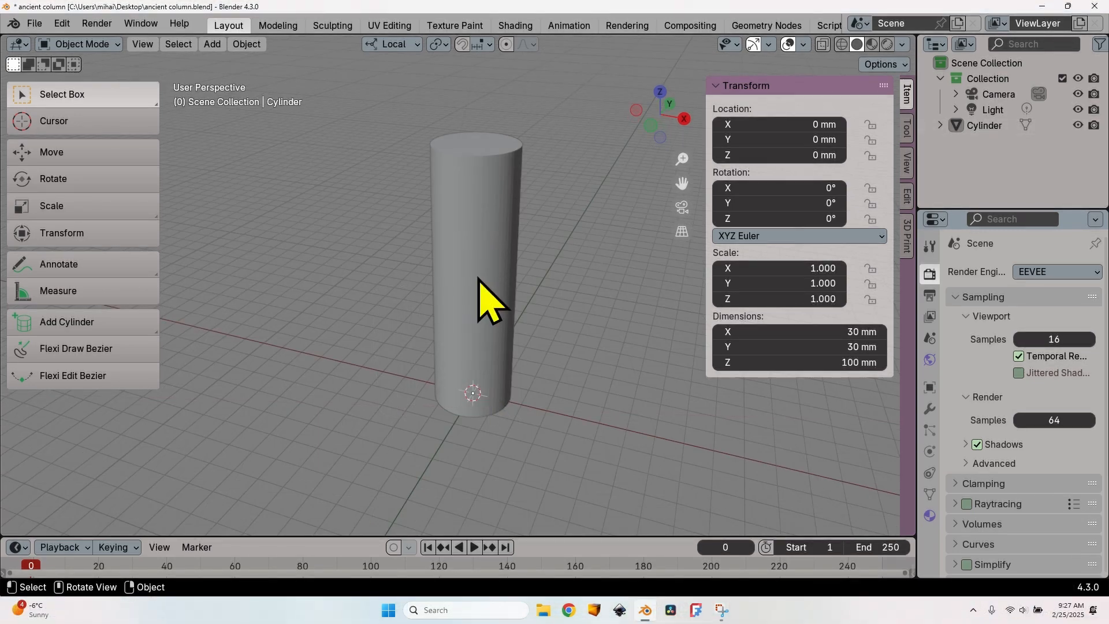
# Add a UV sphere with a 2.5 mm radius at the world origin
pyautogui.click(212, 45)
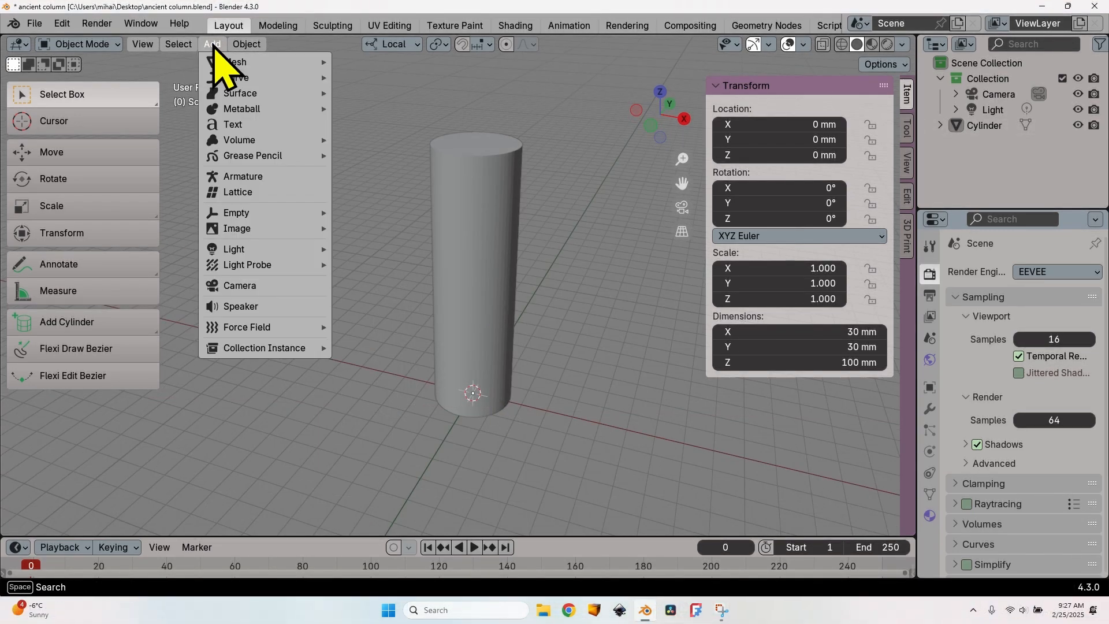
pyautogui.moveTo(276, 63)
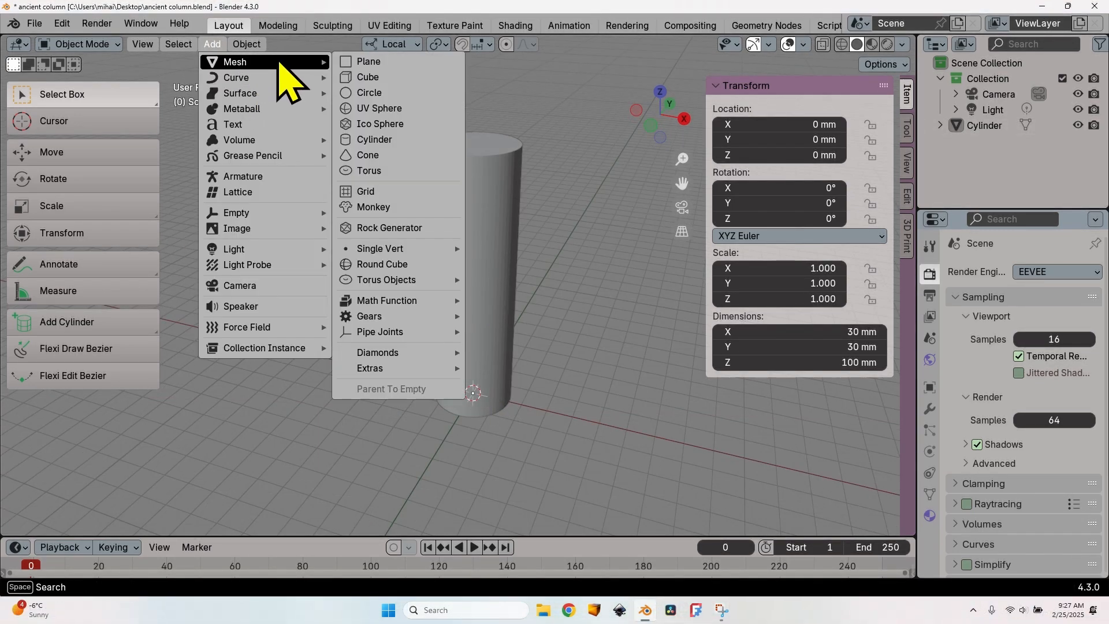
pyautogui.click(417, 109)
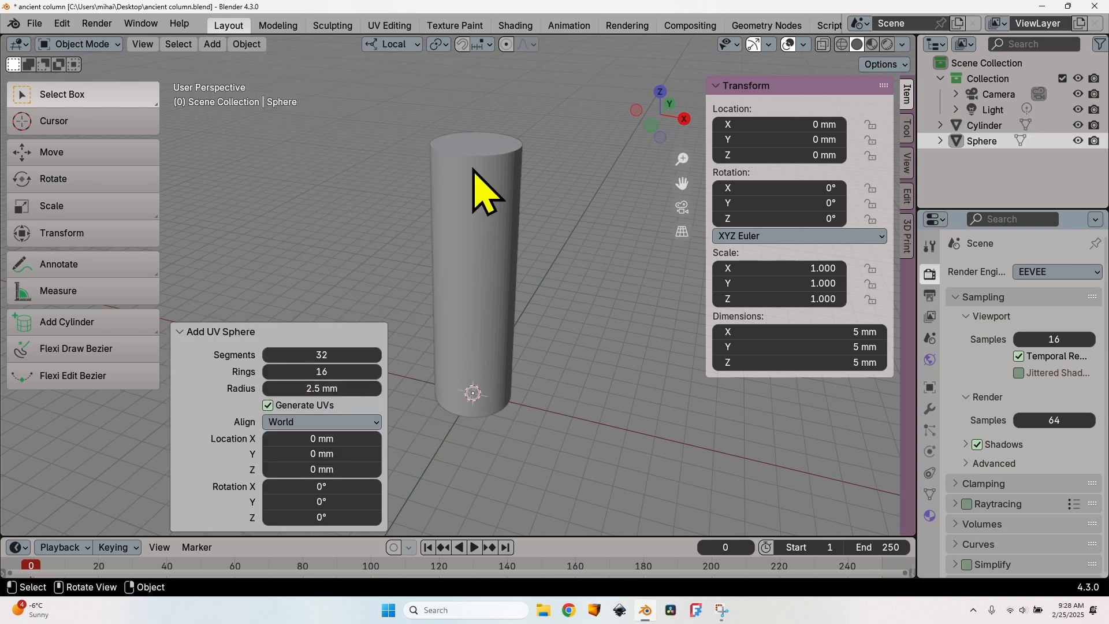
pyautogui.press('KP_5')
pyautogui.click(661, 93)
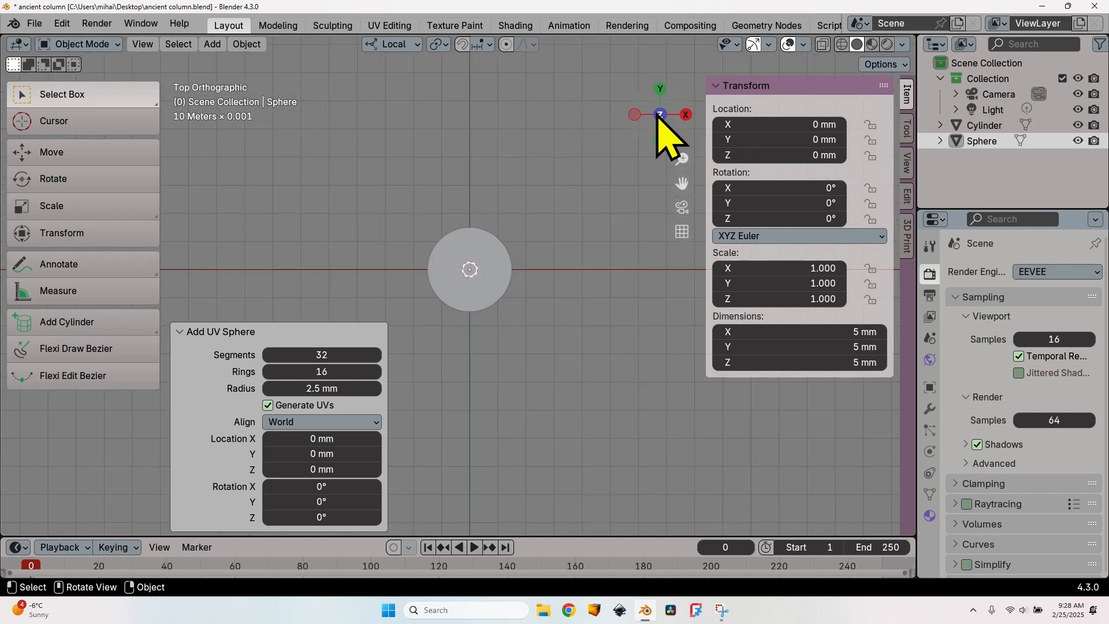
# Move the sphere -15 mm along Y so it sits on the cylinder's outer edge
pyautogui.scroll(8, 483, 260)
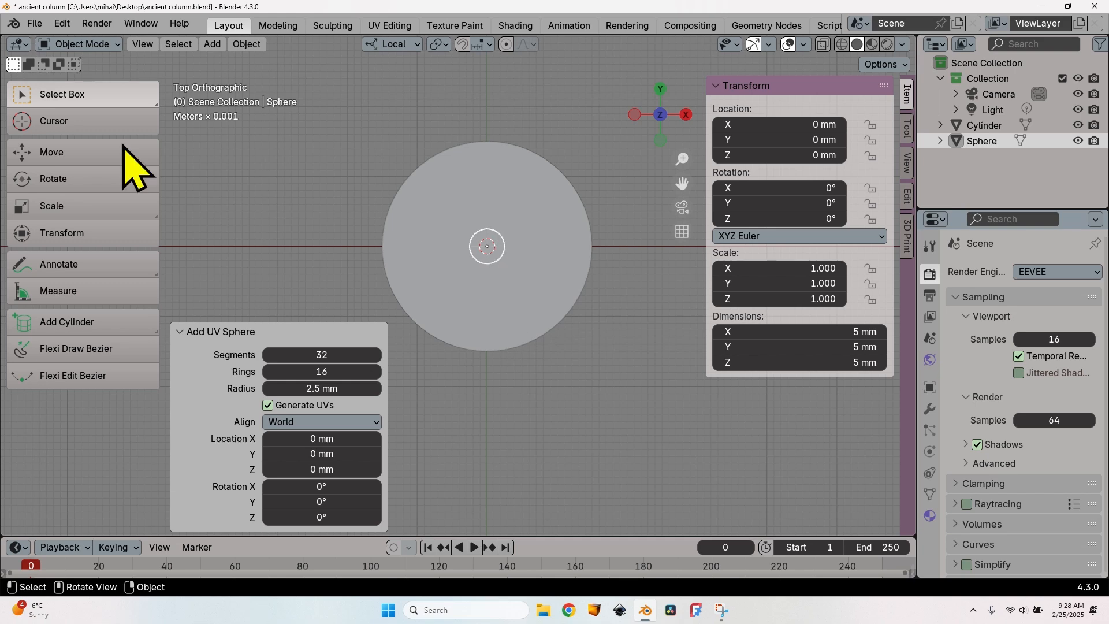
pyautogui.click(52, 152)
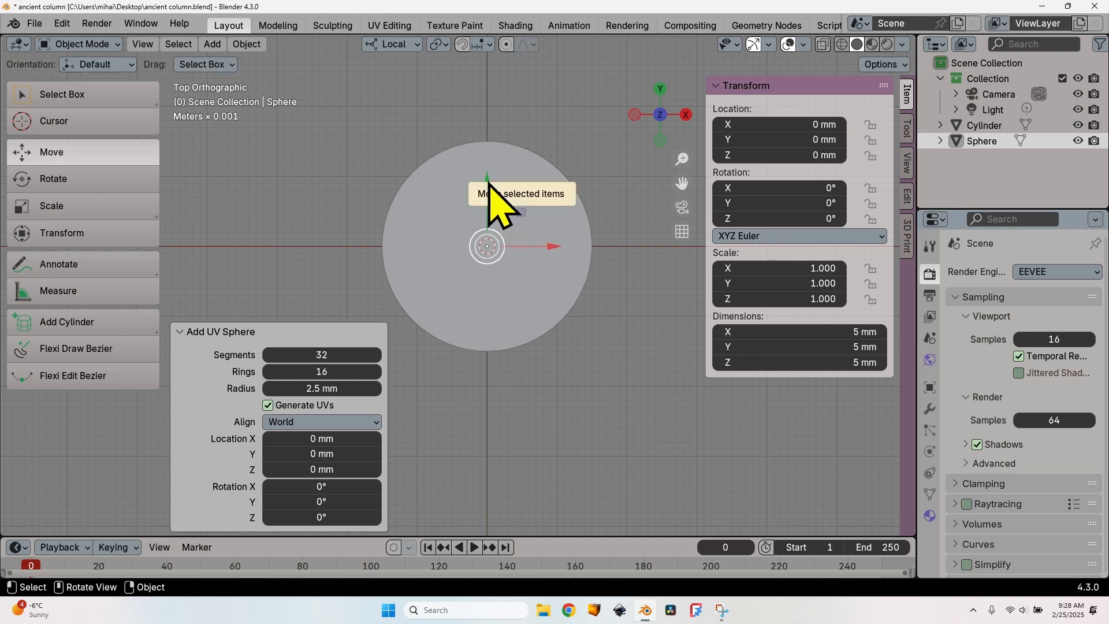
pyautogui.moveTo(489, 184); pyautogui.dragTo(493, 312)
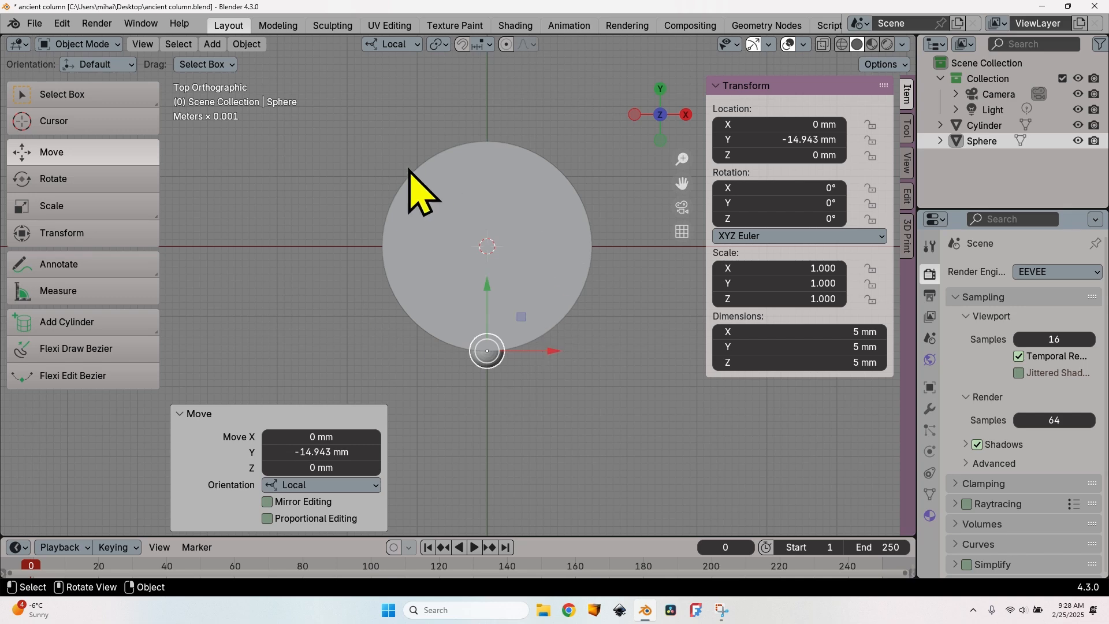
pyautogui.click(339, 451)
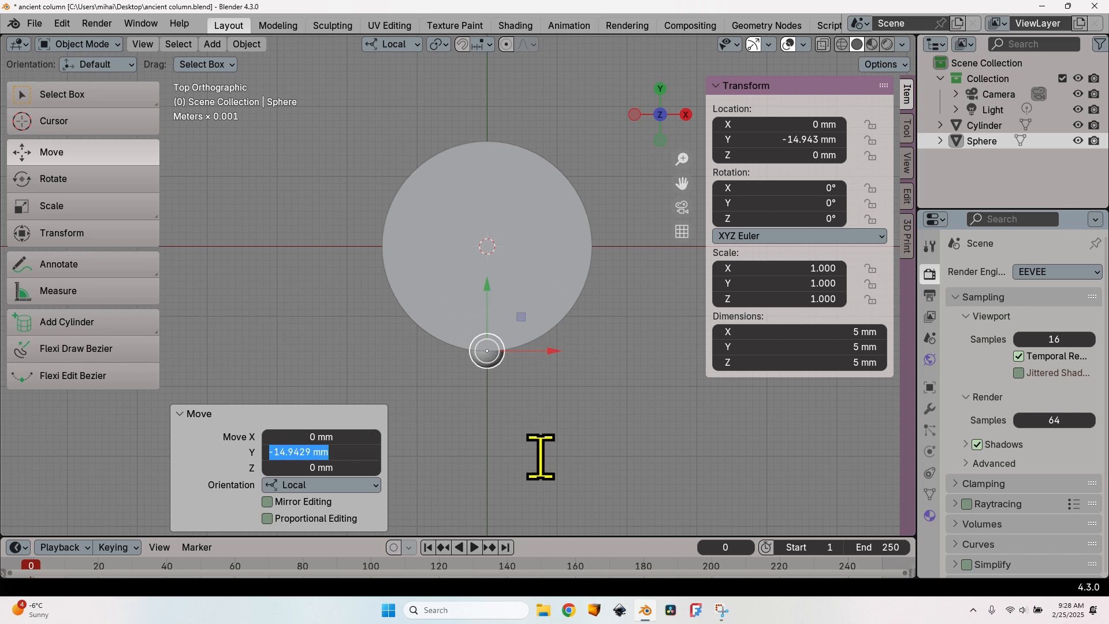
pyautogui.write('-')
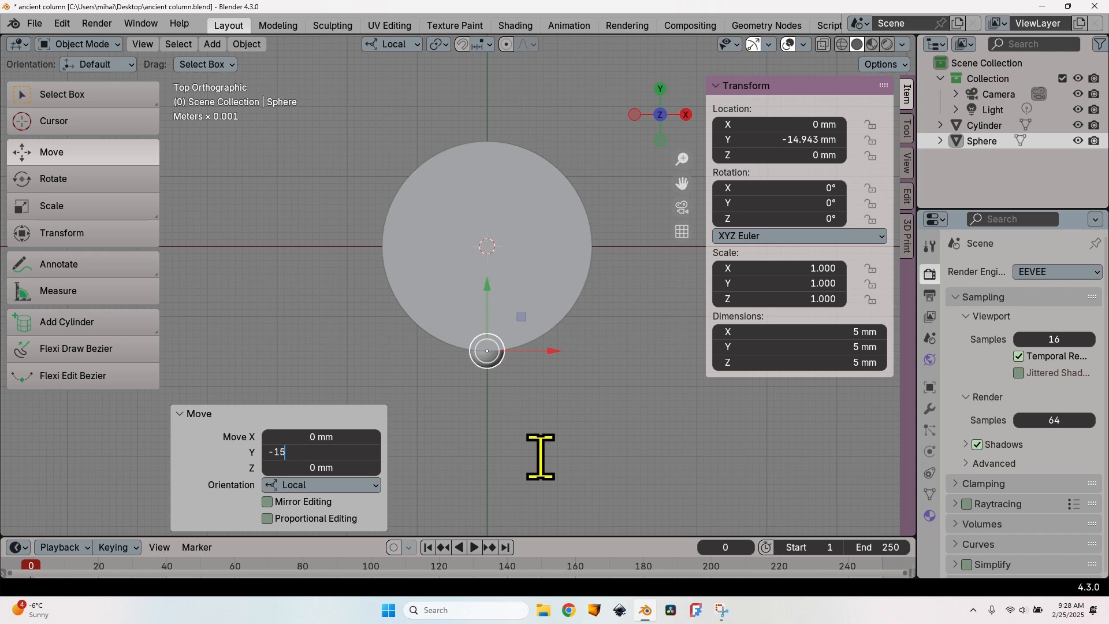
pyautogui.write('15')
pyautogui.press('Return')
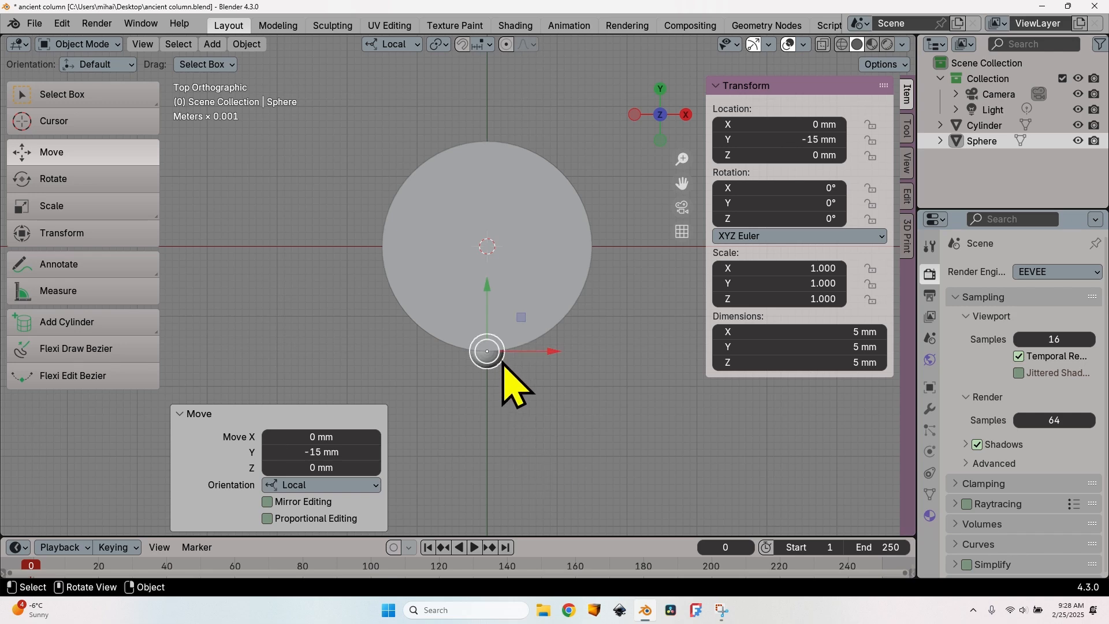
# Raise the sphere about 4.5 mm along Z, just above the cylinder's bottom edge
pyautogui.moveTo(523, 388); pyautogui.dragTo(526, 343, button='middle')
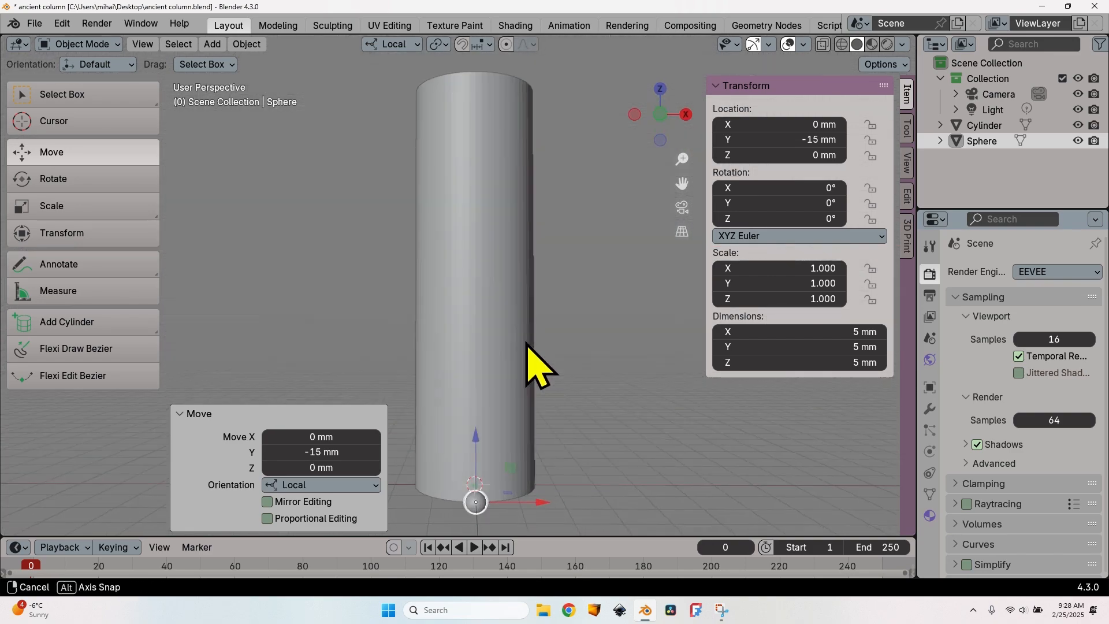
pyautogui.moveTo(477, 454); pyautogui.dragTo(485, 413)
pyautogui.moveTo(492, 439); pyautogui.dragTo(470, 483, button='middle')
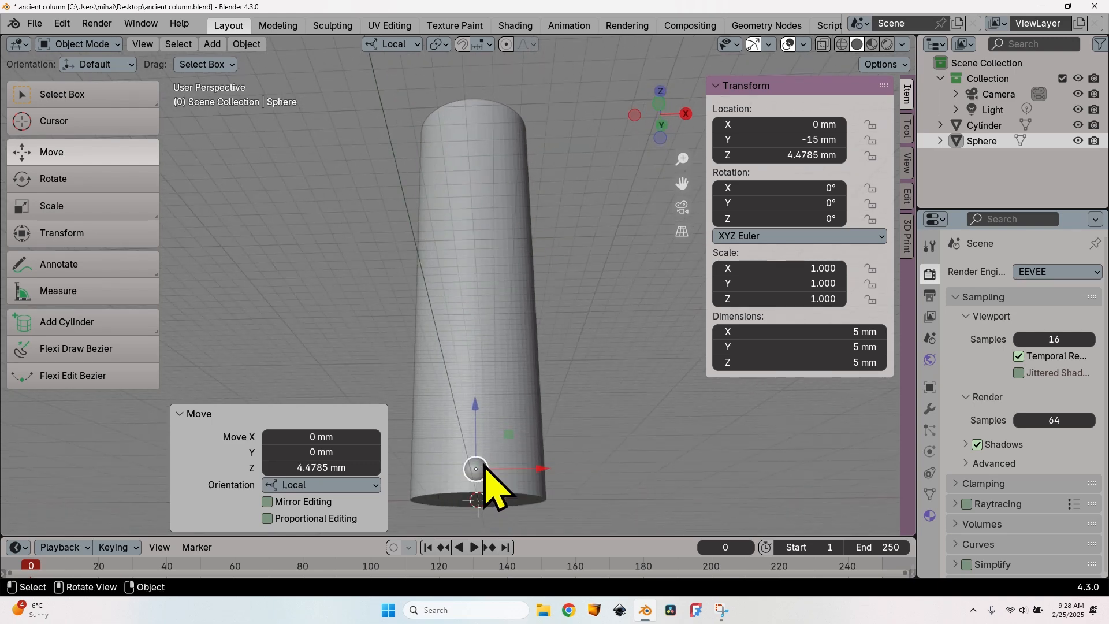
pyautogui.scroll(-5, 527, 255)
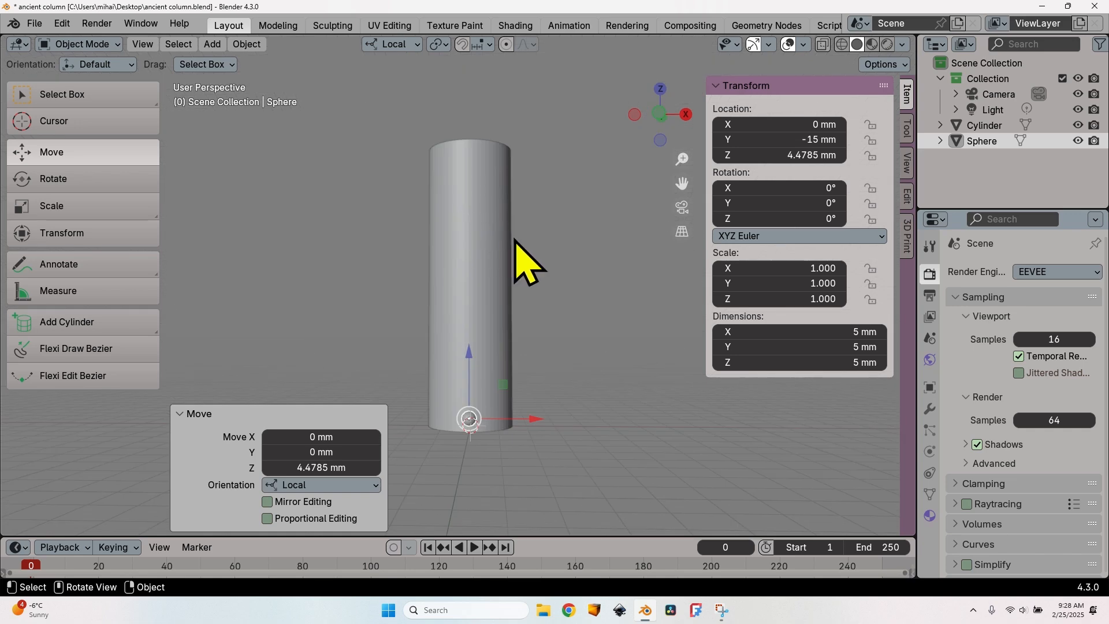
# Display the scene as wireframe and enter Edit Mode on the sphere with none of its faces selected
pyautogui.click(842, 44)
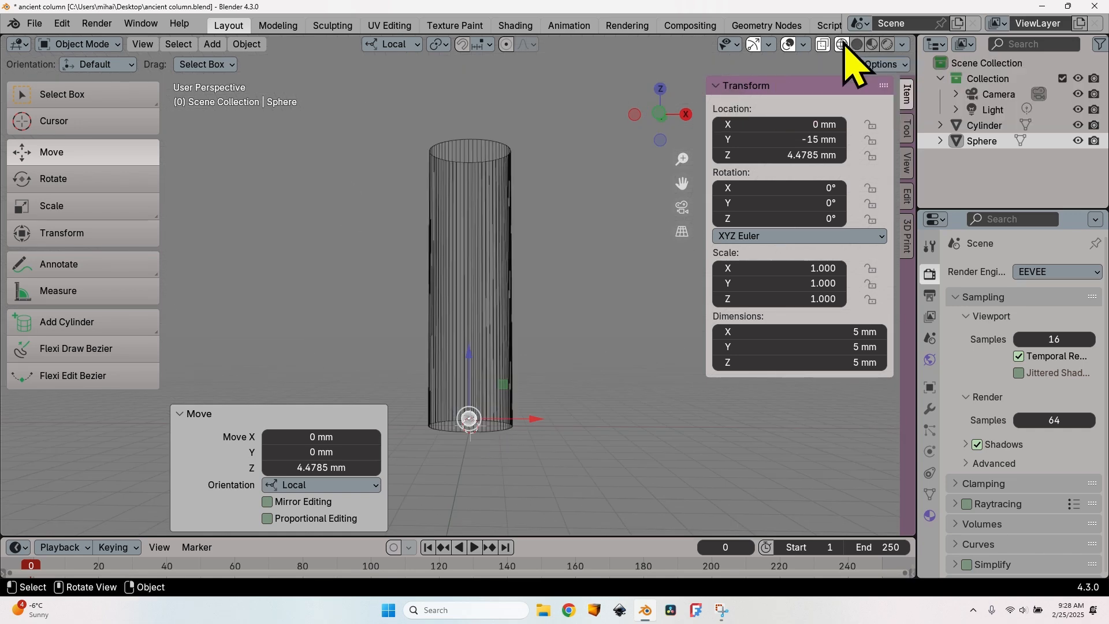
pyautogui.scroll(4, 470, 458)
pyautogui.keyDown('shift'); pyautogui.moveTo(509, 472); pyautogui.dragTo(530, 276, button='middle'); pyautogui.keyUp('shift')
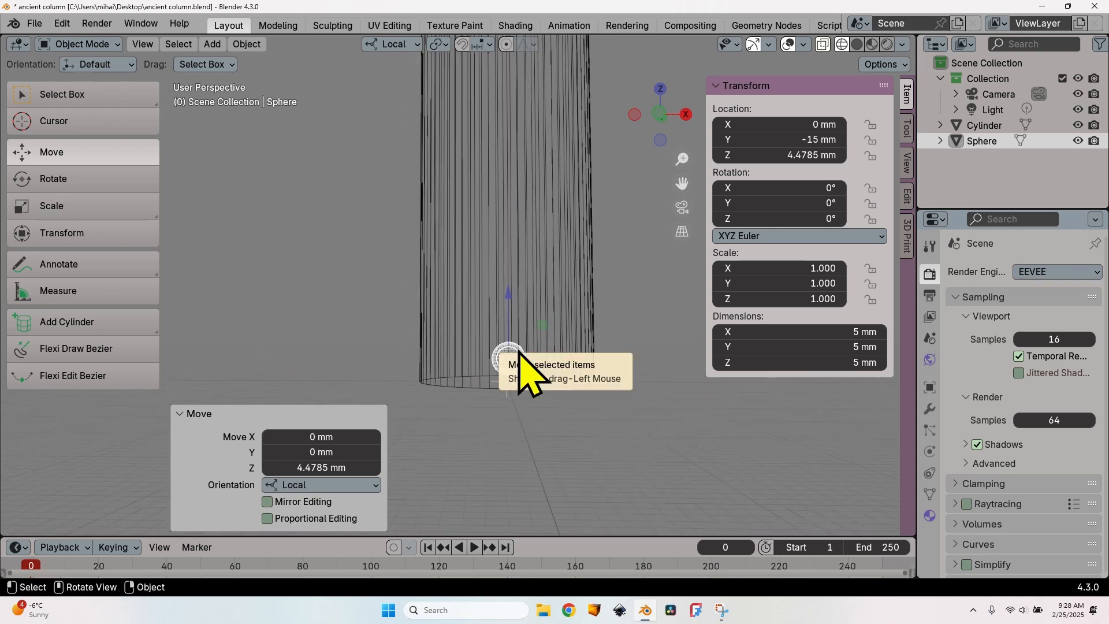
pyautogui.press('Tab')
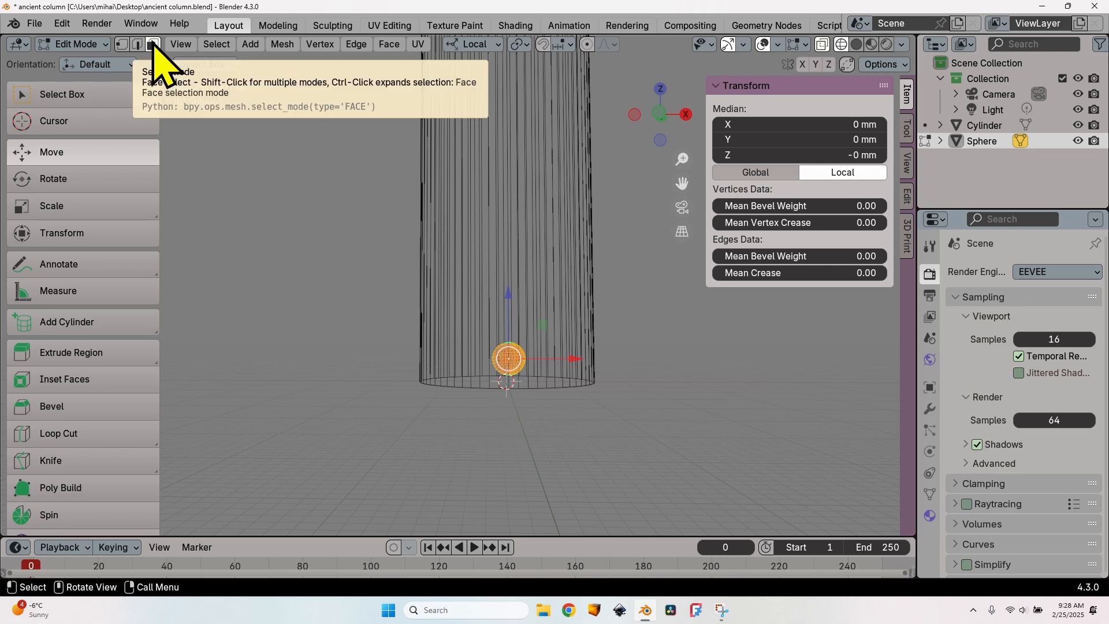
pyautogui.scroll(3, 520, 377)
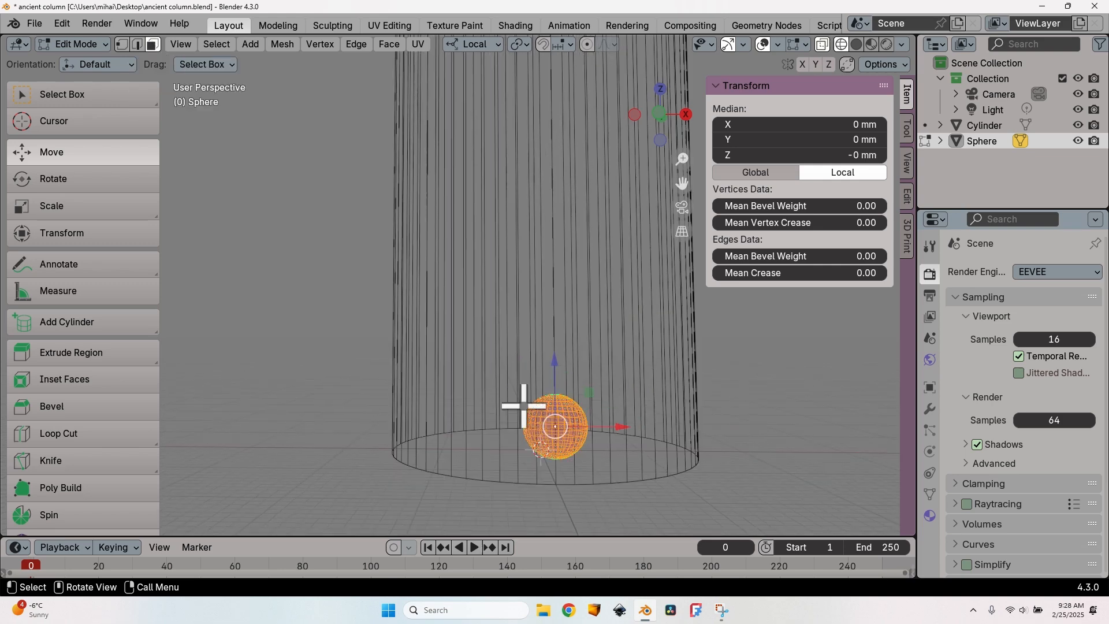
pyautogui.click(495, 383)
# From the front view, subdivide the band of faces around the sphere's equator
pyautogui.scroll(2, 461, 292)
pyautogui.click(660, 114)
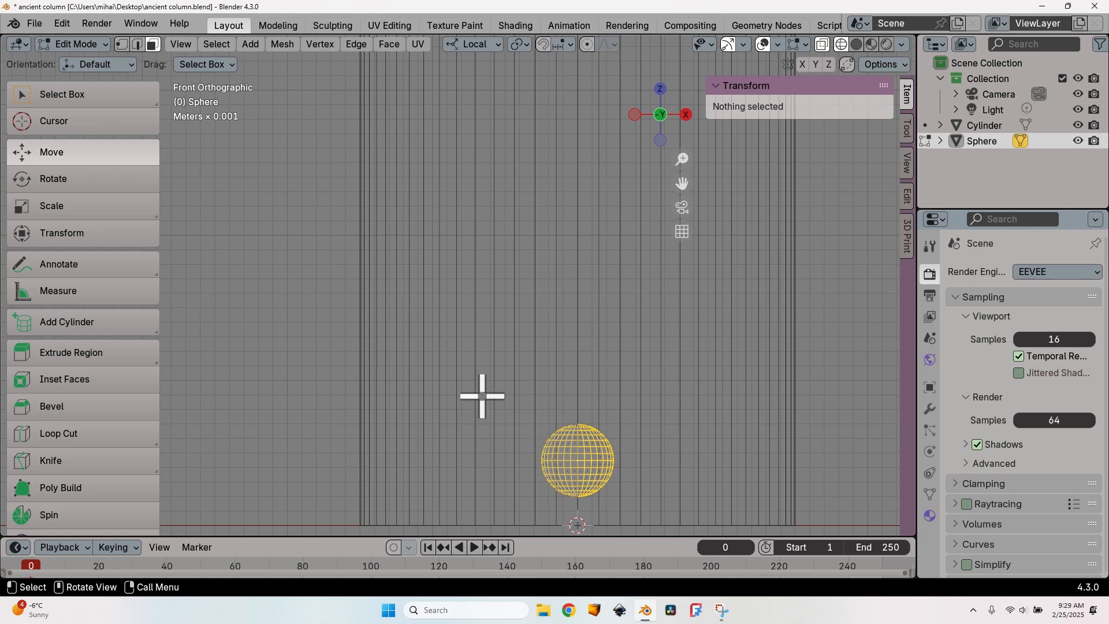
pyautogui.scroll(3, 686, 483)
pyautogui.keyDown('shift'); pyautogui.moveTo(679, 471); pyautogui.dragTo(551, 257, button='middle'); pyautogui.keyUp('shift')
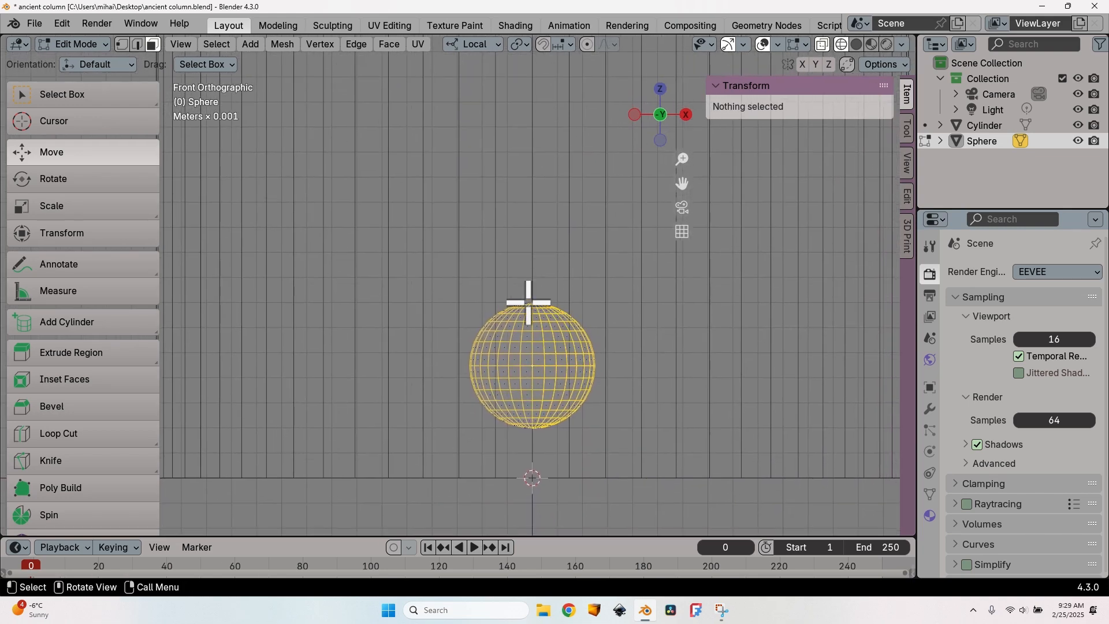
pyautogui.moveTo(436, 358); pyautogui.dragTo(645, 372)
pyautogui.rightClick(508, 381)
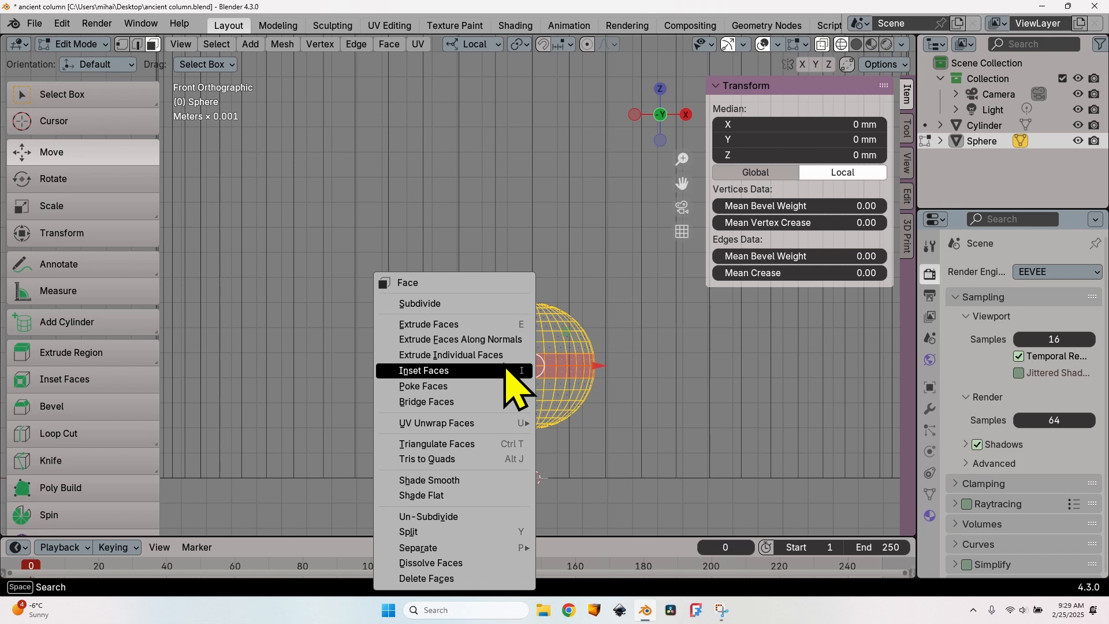
pyautogui.click(431, 310)
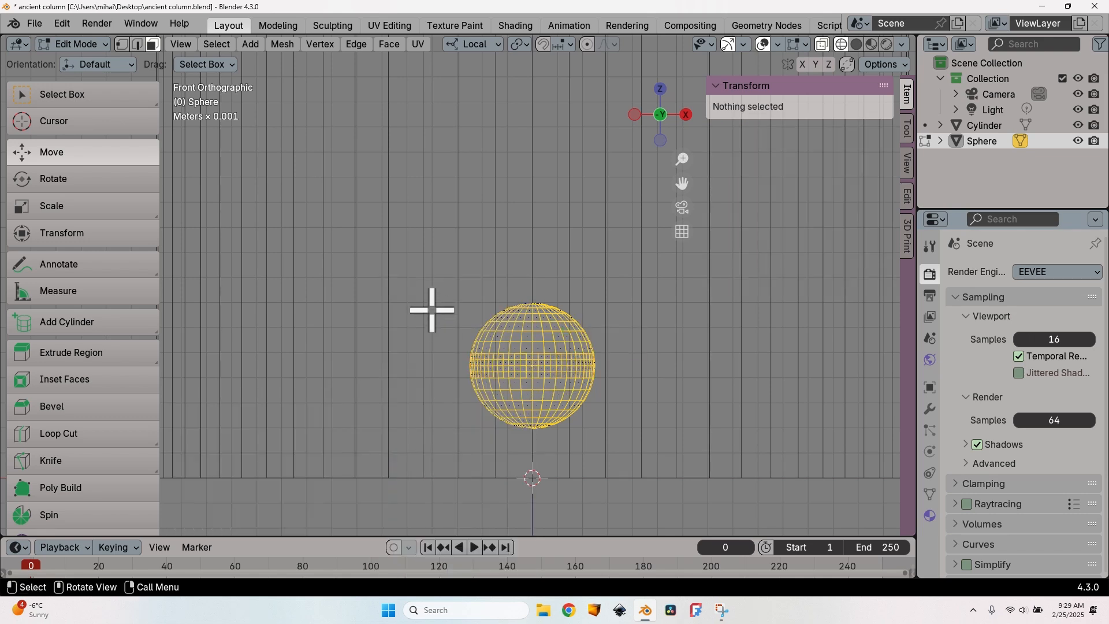
# Select the sphere's upper half and move it up about 90 mm along Z, stretching it to just below the cylinder's top
pyautogui.moveTo(397, 230); pyautogui.dragTo(661, 362)
pyautogui.moveTo(395, 265); pyautogui.dragTo(645, 364)
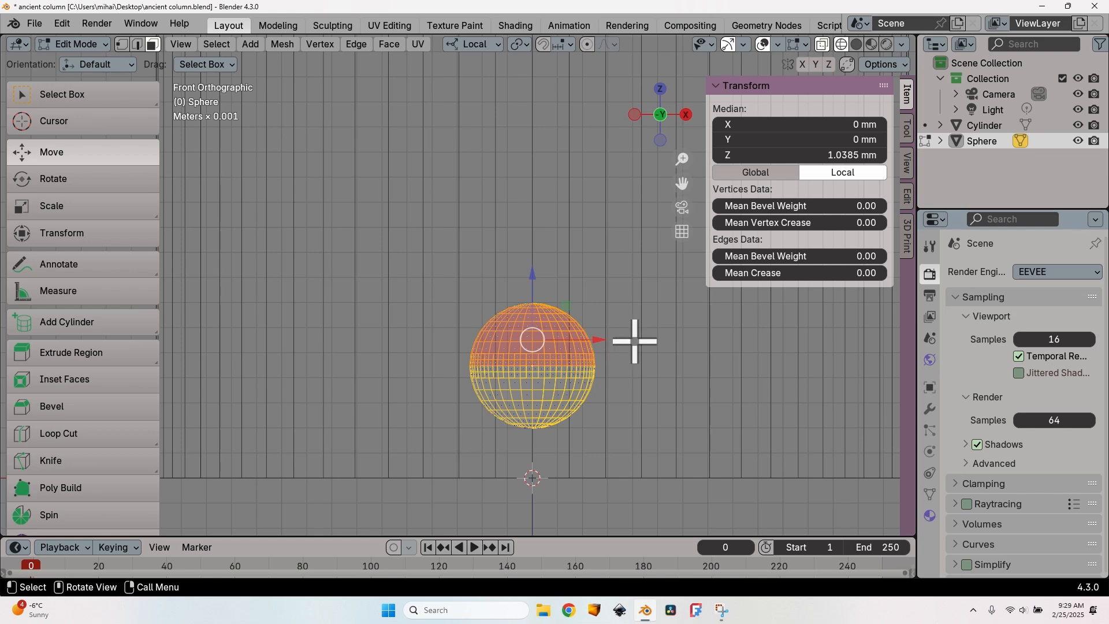
pyautogui.scroll(-8, 636, 339)
pyautogui.moveTo(487, 241); pyautogui.dragTo(524, 203, button='middle')
pyautogui.keyDown('shift'); pyautogui.moveTo(536, 192); pyautogui.dragTo(594, 353, button='middle'); pyautogui.keyUp('shift')
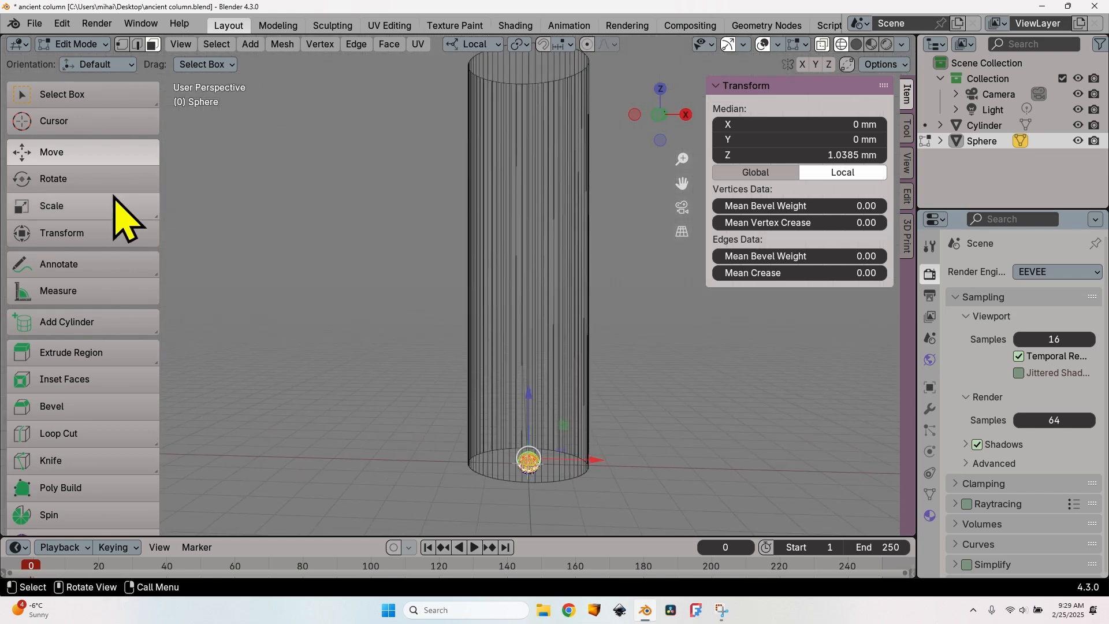
pyautogui.moveTo(528, 391); pyautogui.dragTo(566, 37)
pyautogui.scroll(-3, 601, 223)
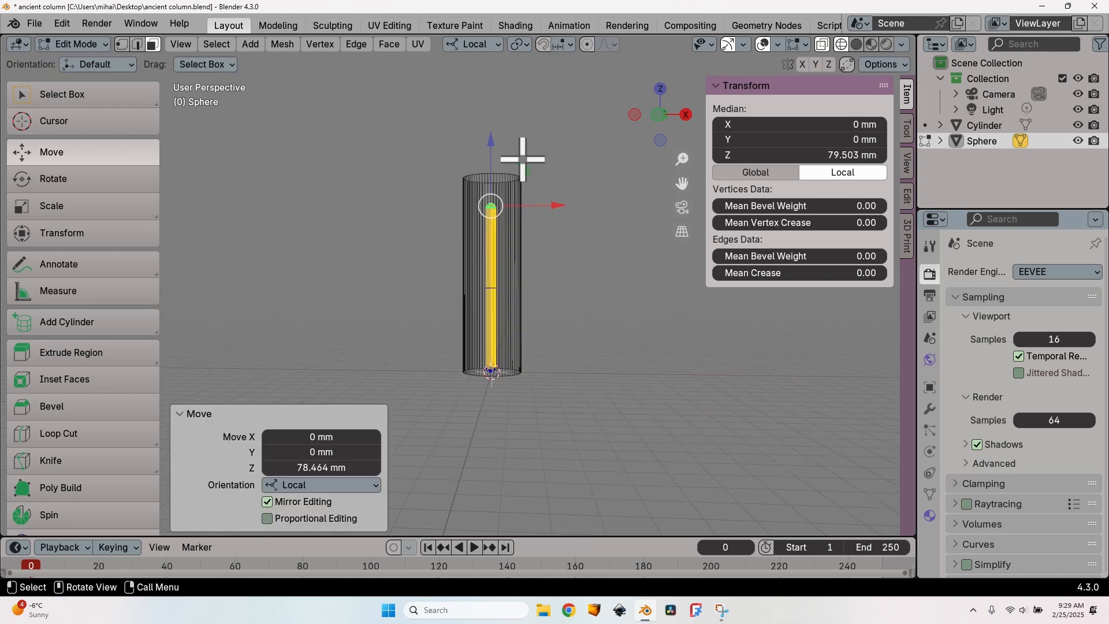
pyautogui.scroll(2, 518, 139)
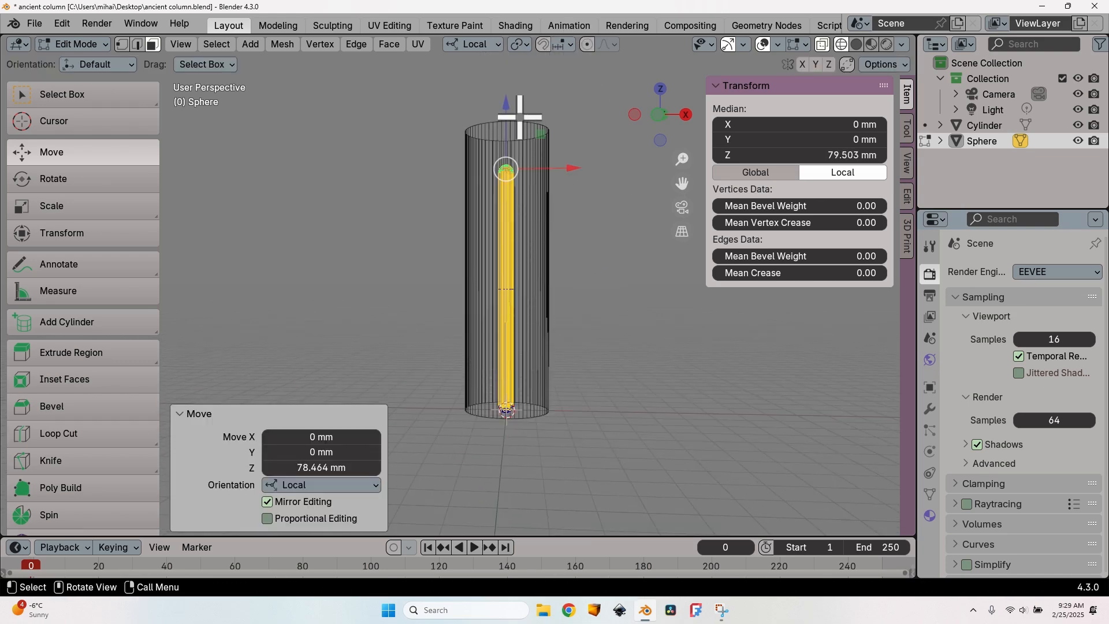
pyautogui.click(658, 115)
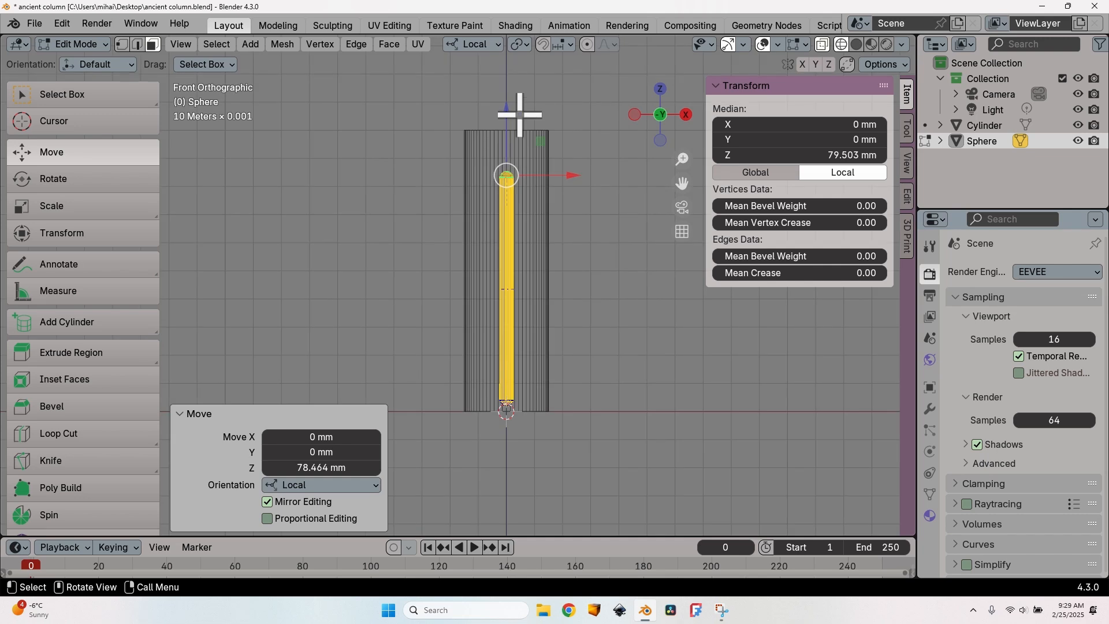
pyautogui.moveTo(509, 109); pyautogui.dragTo(518, 78)
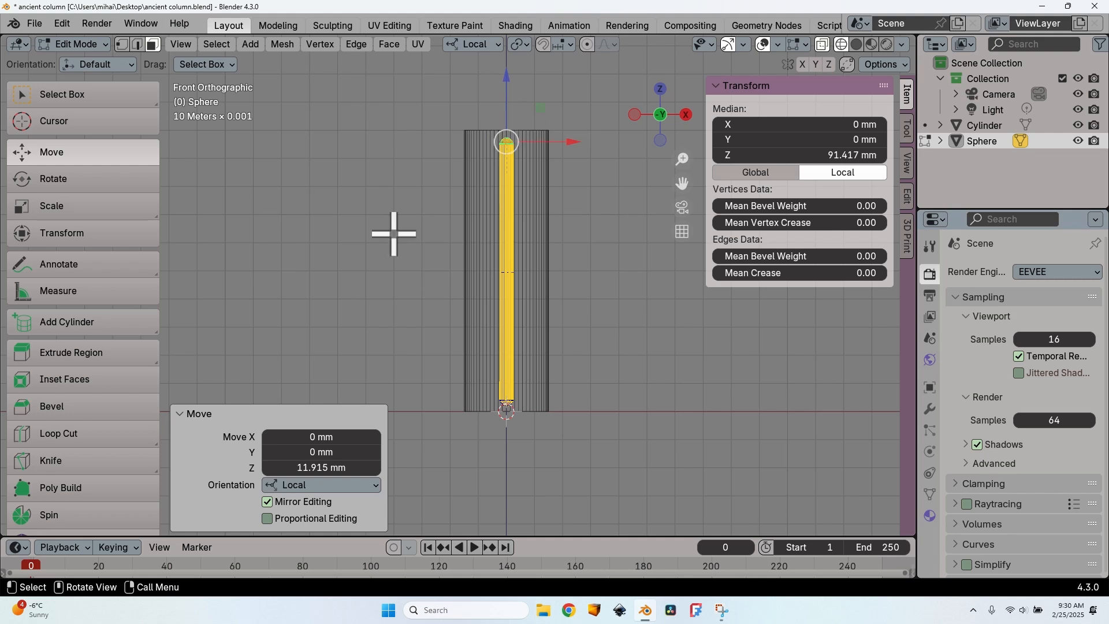
# Return to Object Mode with solid shading and check the stretched sphere against the cylinder from several angles
pyautogui.press('Tab')
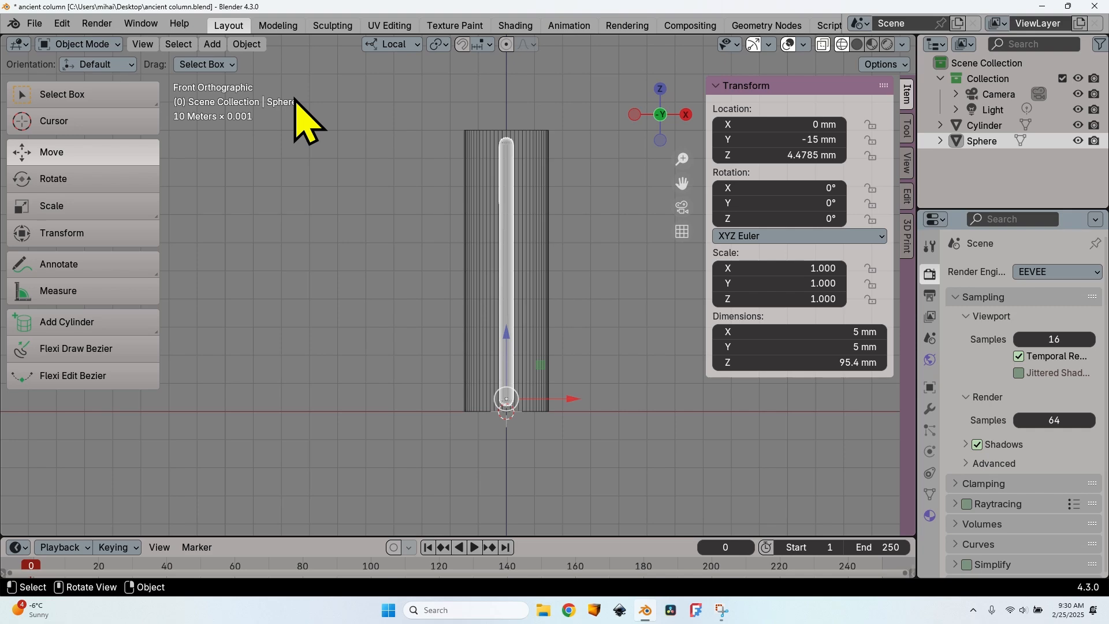
pyautogui.click(857, 44)
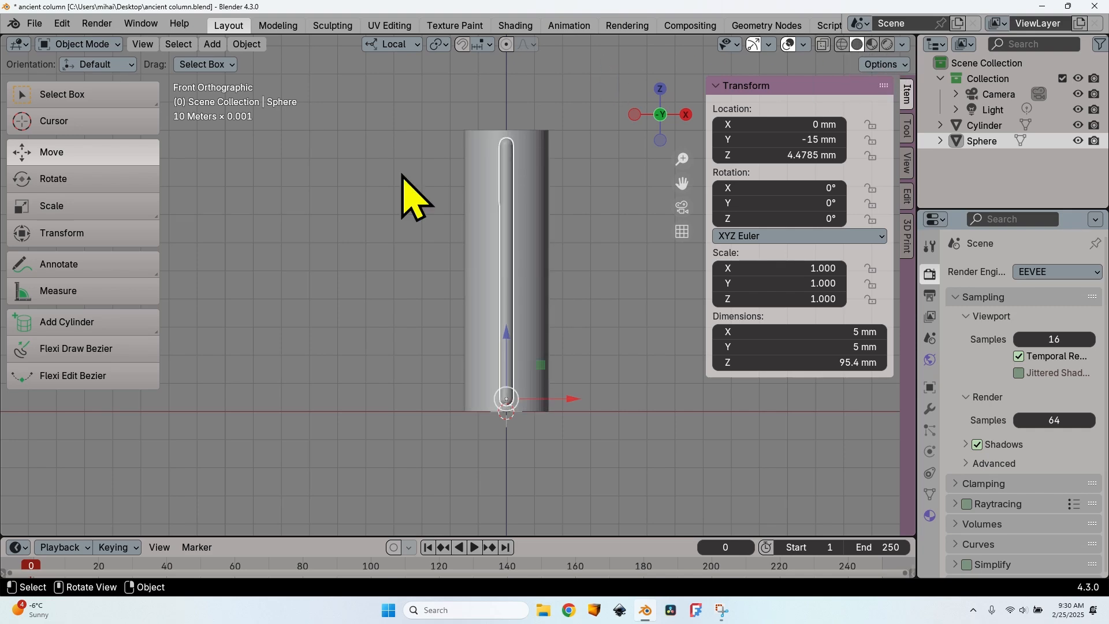
pyautogui.moveTo(413, 196); pyautogui.dragTo(488, 159, button='middle')
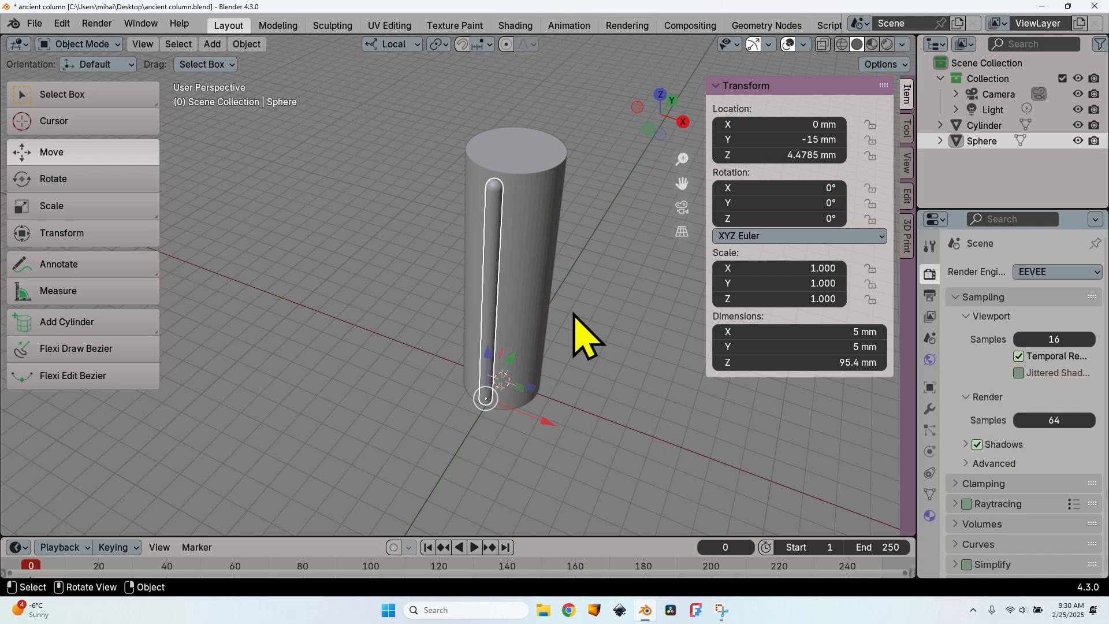
pyautogui.moveTo(573, 315); pyautogui.dragTo(483, 275, button='middle')
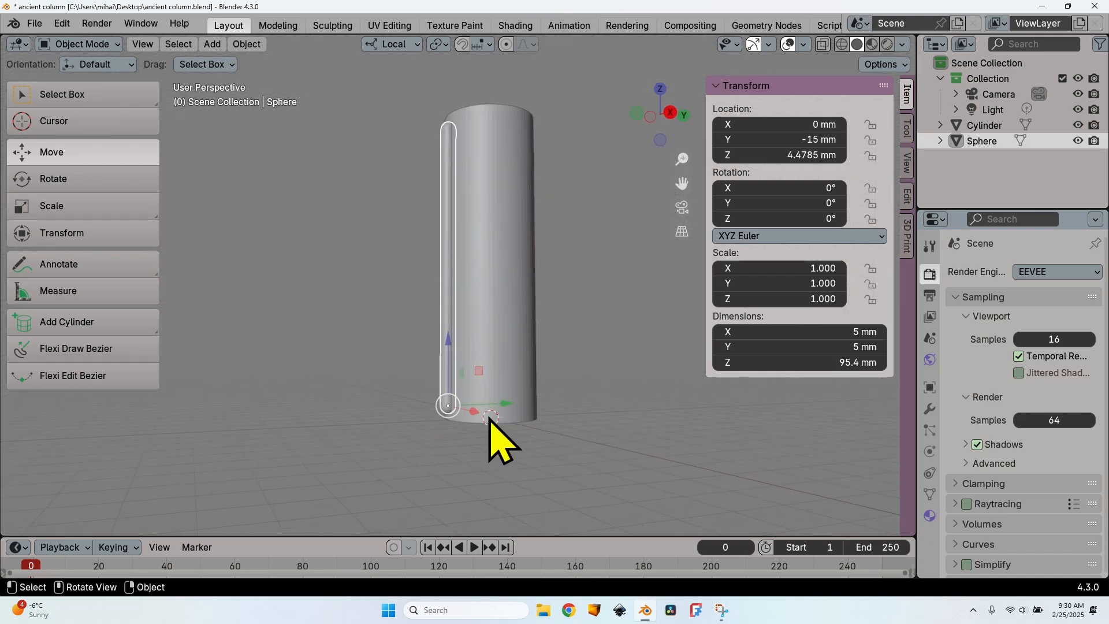
pyautogui.moveTo(490, 420); pyautogui.dragTo(530, 294, button='middle')
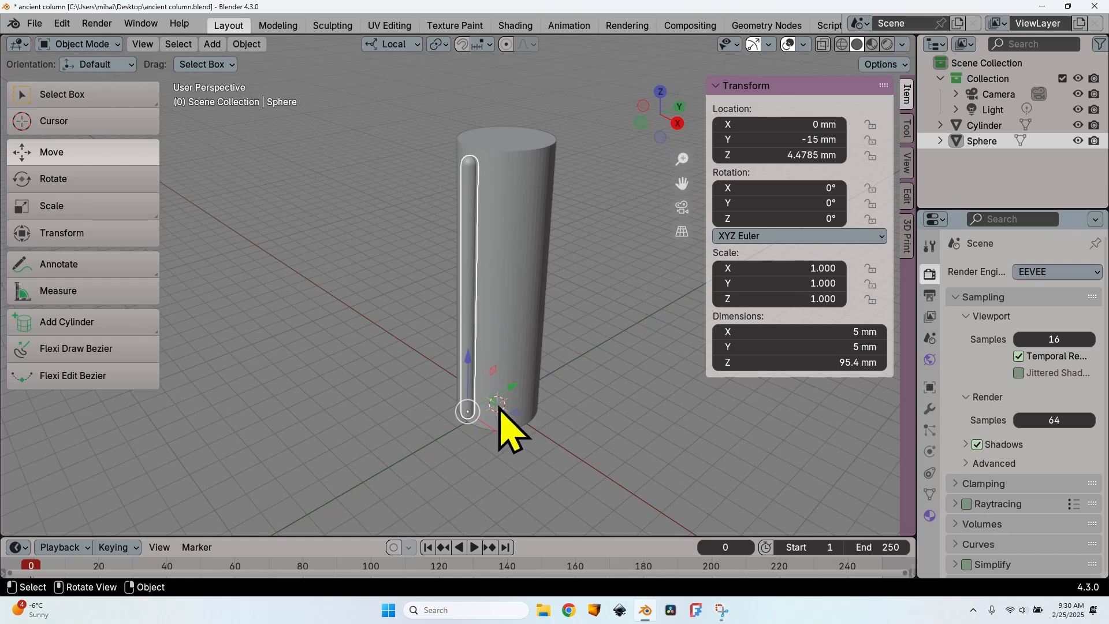
# Set the stretched sphere's origin to the 3D cursor at the centre of the cylinder's base
pyautogui.rightClick(506, 361)
pyautogui.moveTo(507, 359)
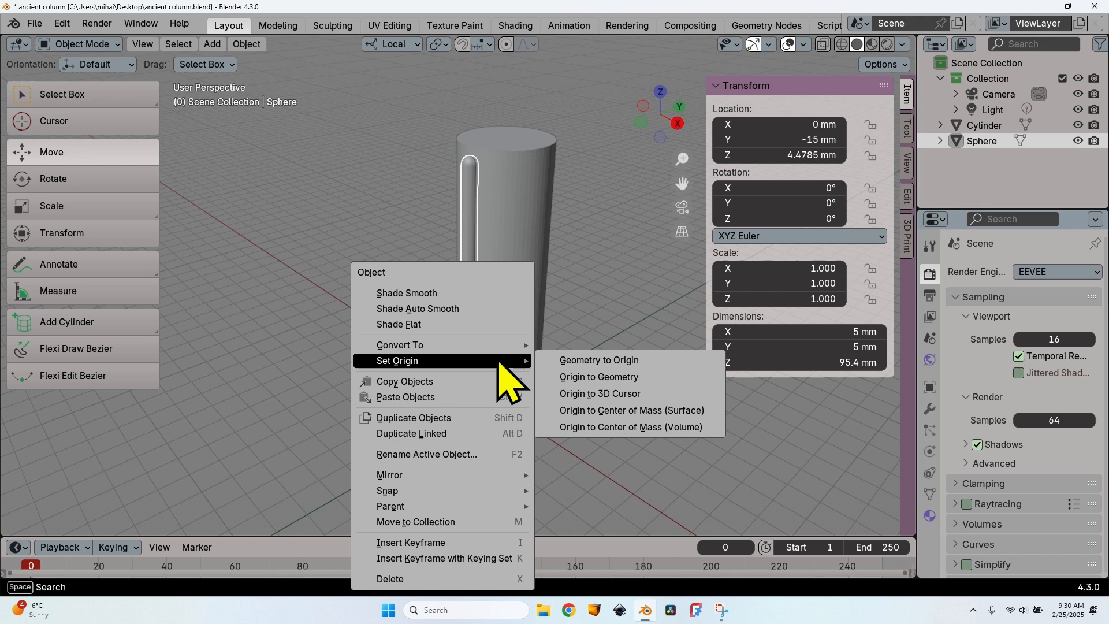
pyautogui.click(641, 391)
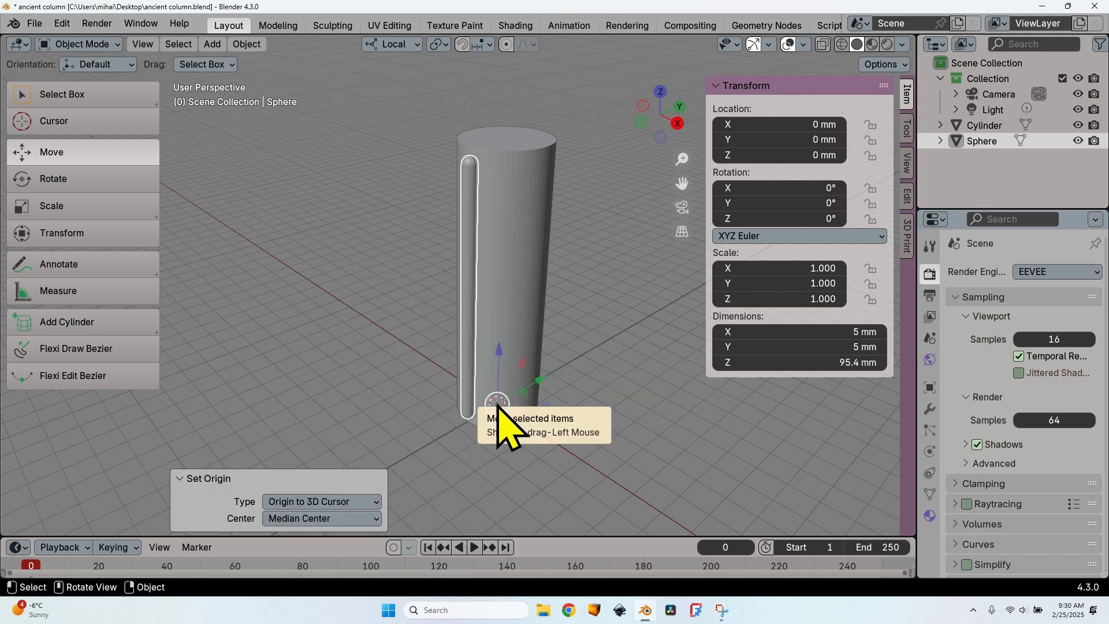
# Add an Array modifier to the stretched sphere
pyautogui.click(929, 408)
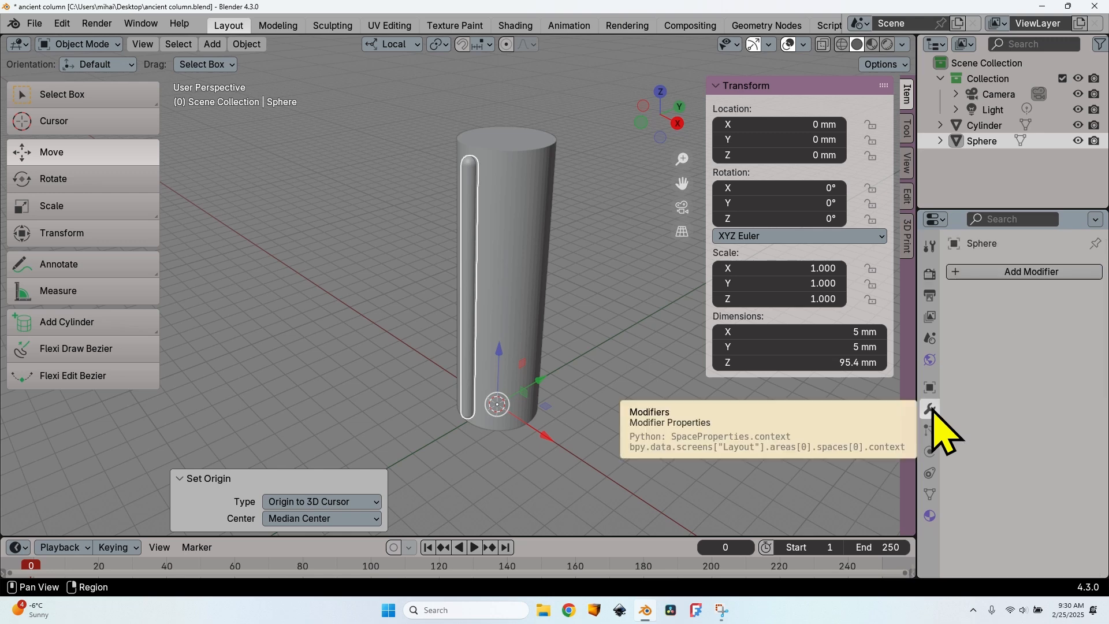
pyautogui.click(1026, 271)
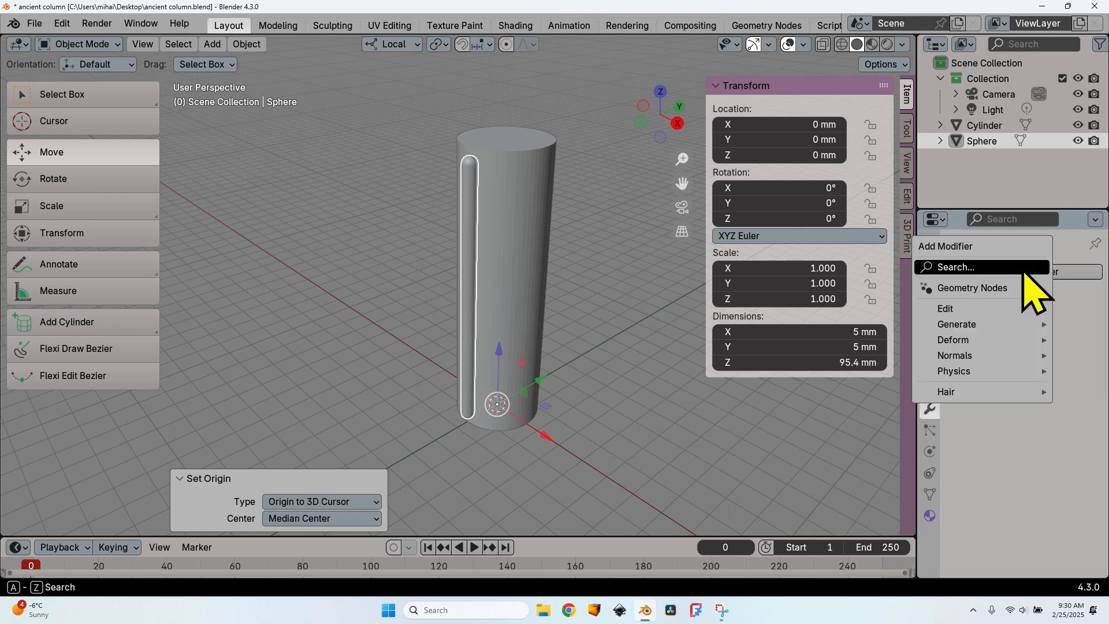
pyautogui.click(1025, 268)
pyautogui.write('a')
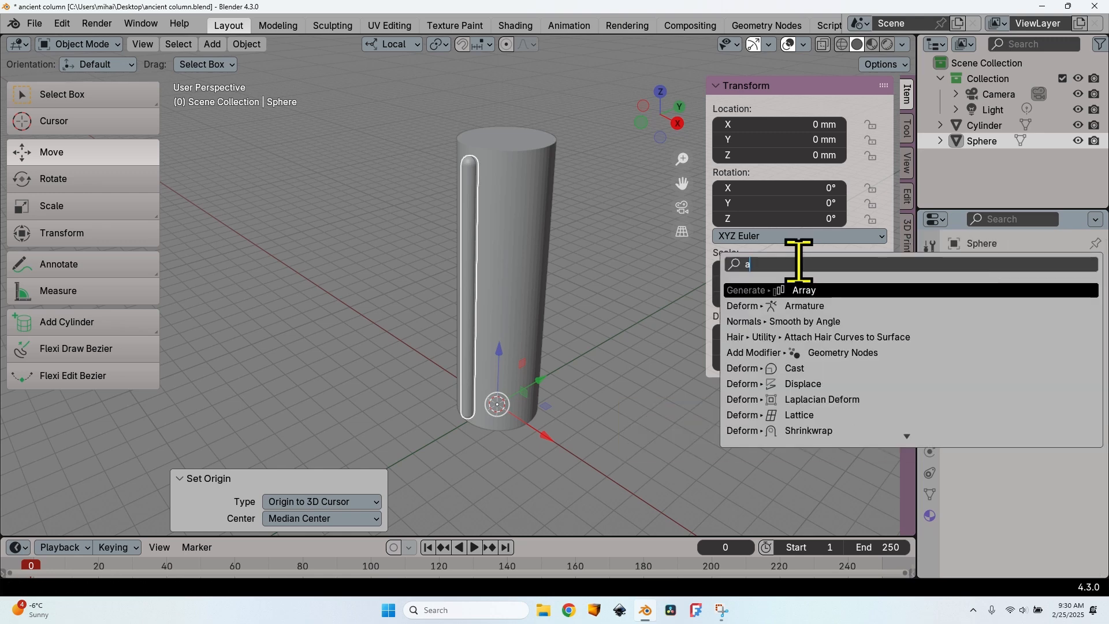
pyautogui.write('rr')
pyautogui.click(808, 289)
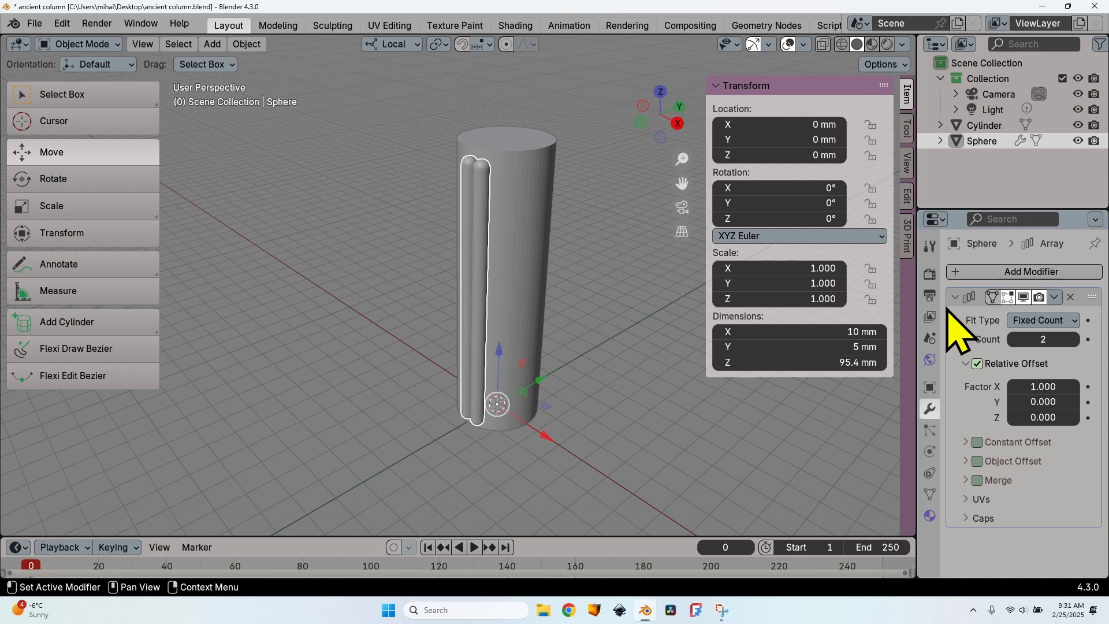
# Add an Arrows empty at the world origin, at the centre of the cylinder's base
pyautogui.click(212, 44)
pyautogui.moveTo(265, 212)
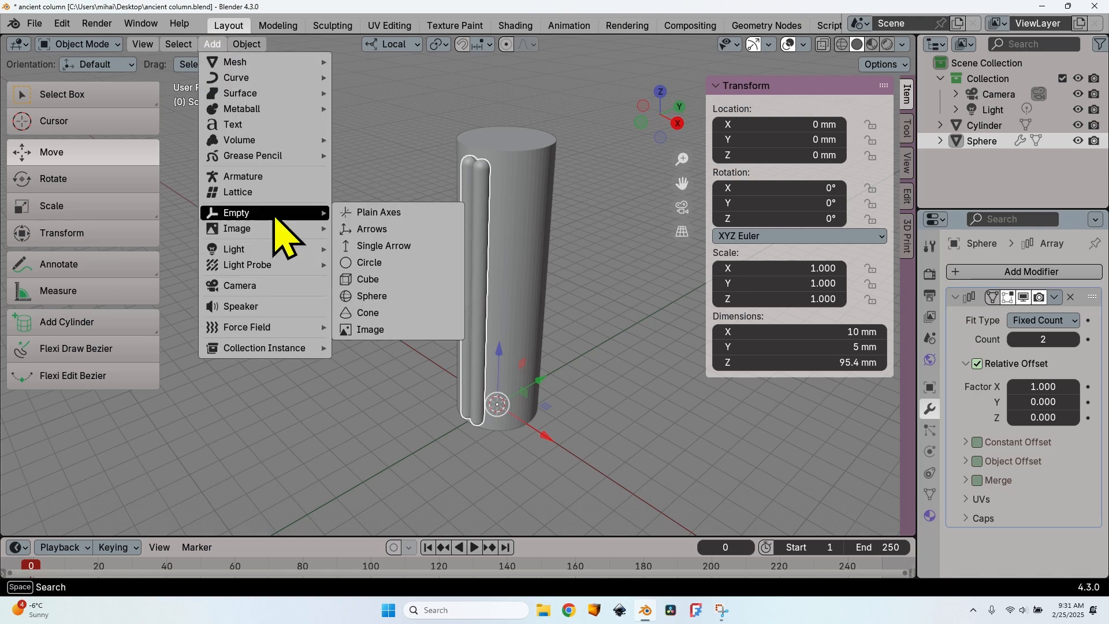
pyautogui.click(396, 231)
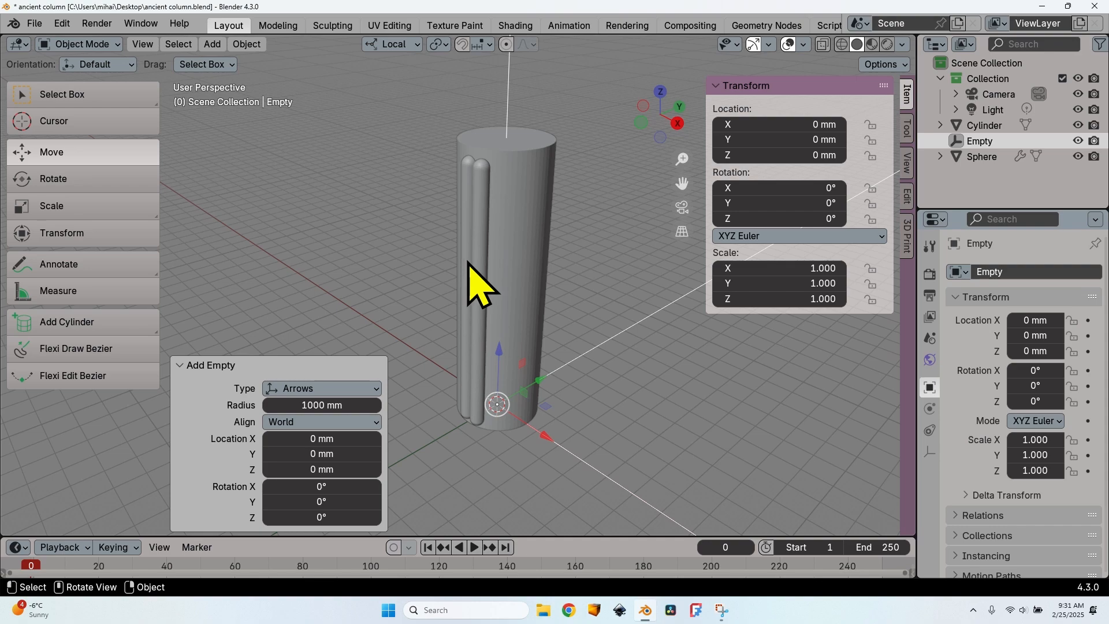
pyautogui.scroll(-15, 466, 261)
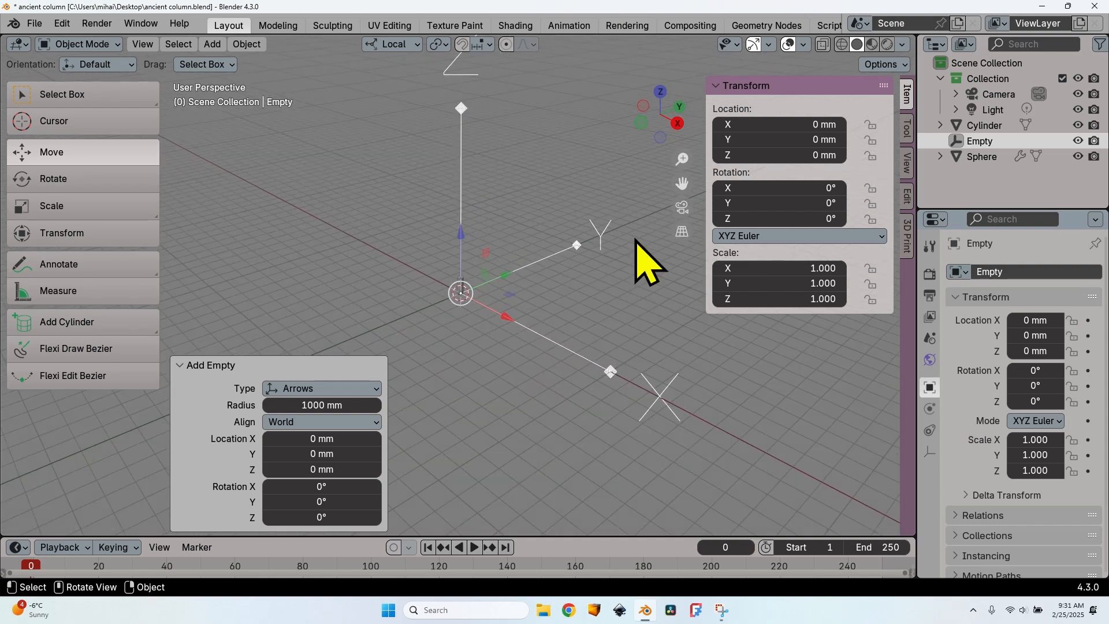
pyautogui.scroll(12, 470, 323)
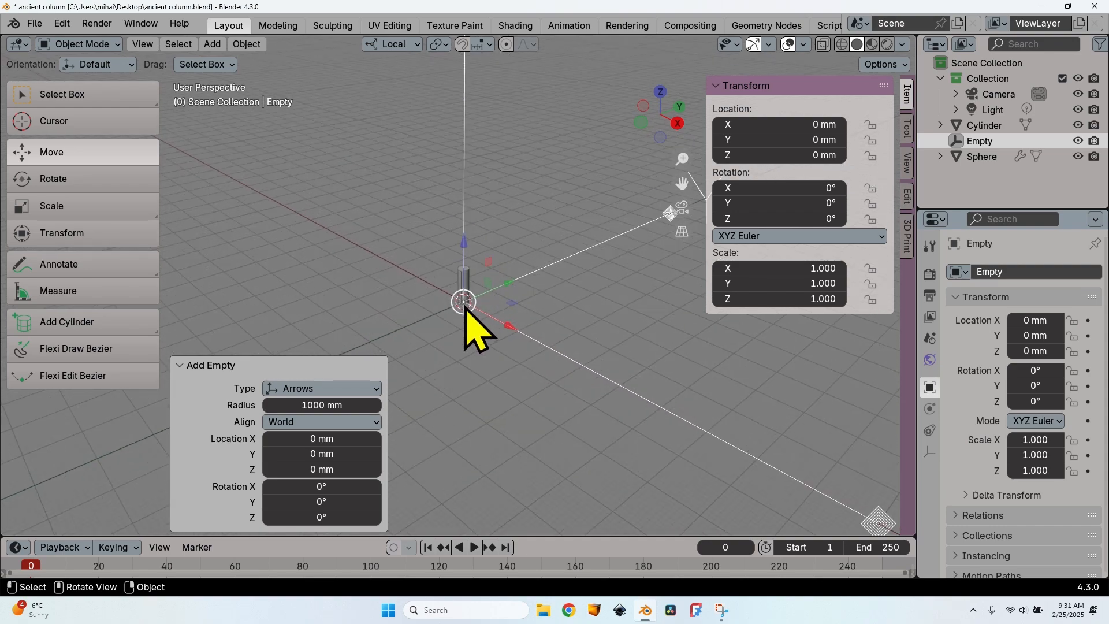
# Replace the sphere array's relative offset with an object offset that uses the Empty, and set the count to 15
pyautogui.click(989, 156)
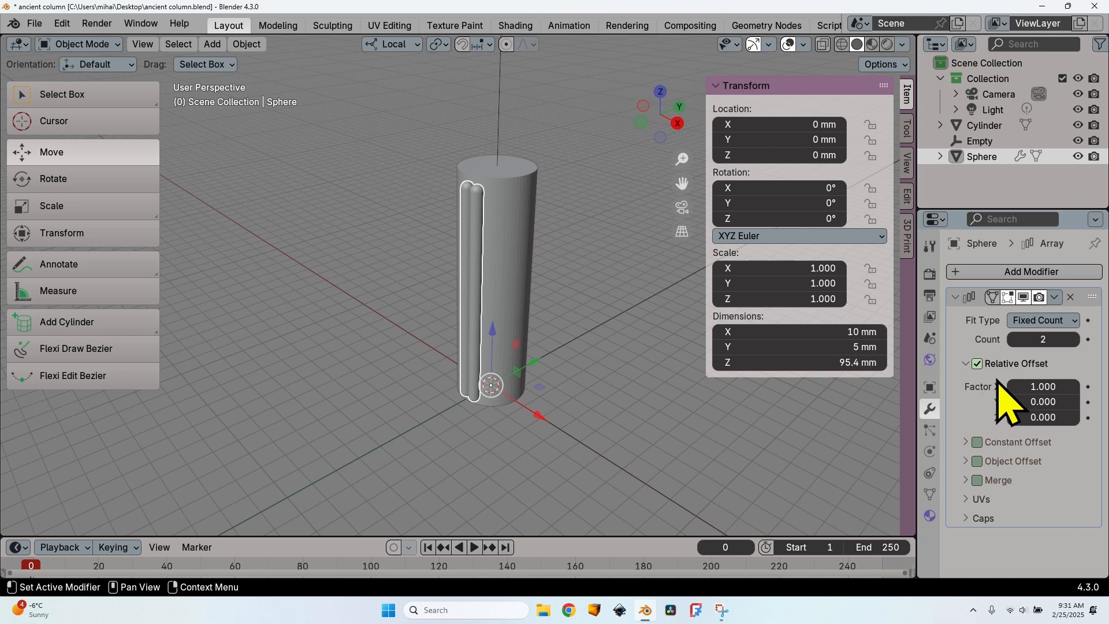
pyautogui.click(977, 364)
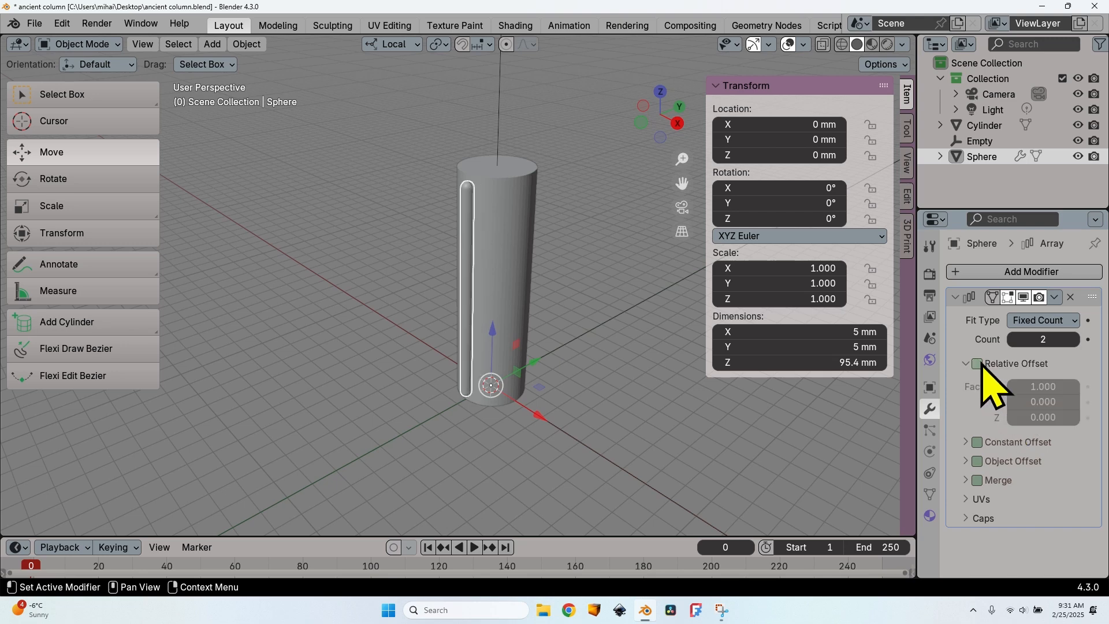
pyautogui.click(982, 462)
pyautogui.click(969, 463)
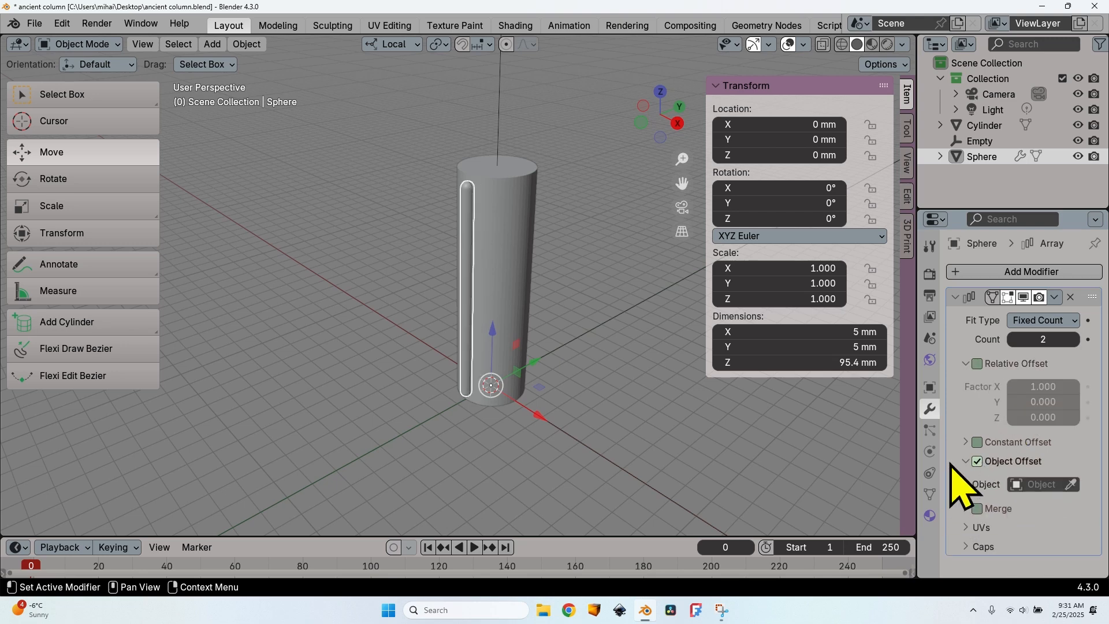
pyautogui.click(1040, 484)
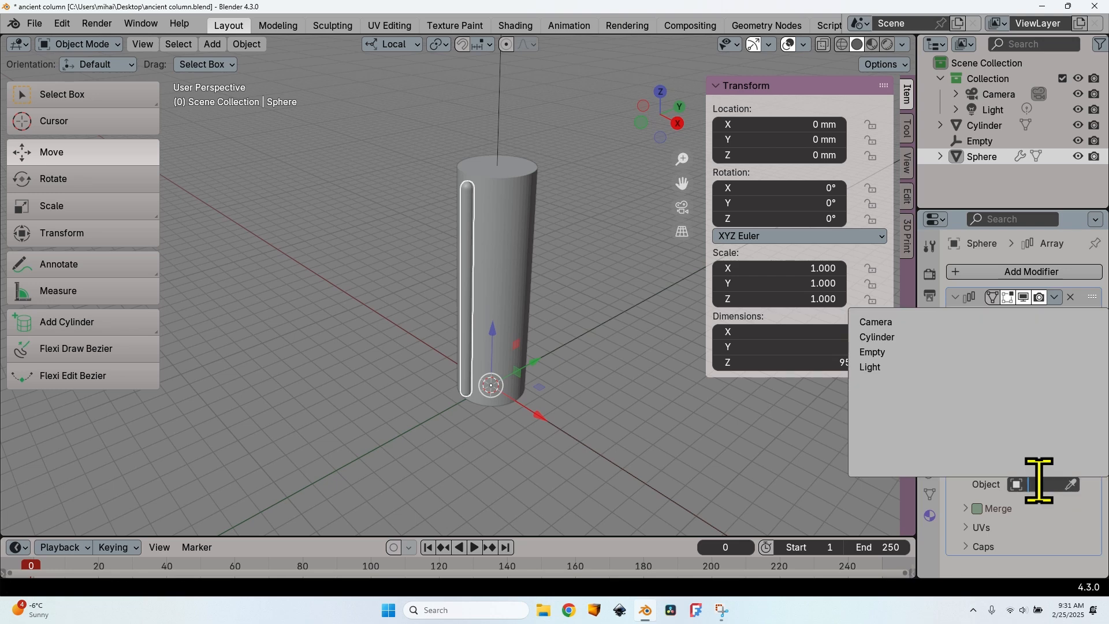
pyautogui.click(901, 353)
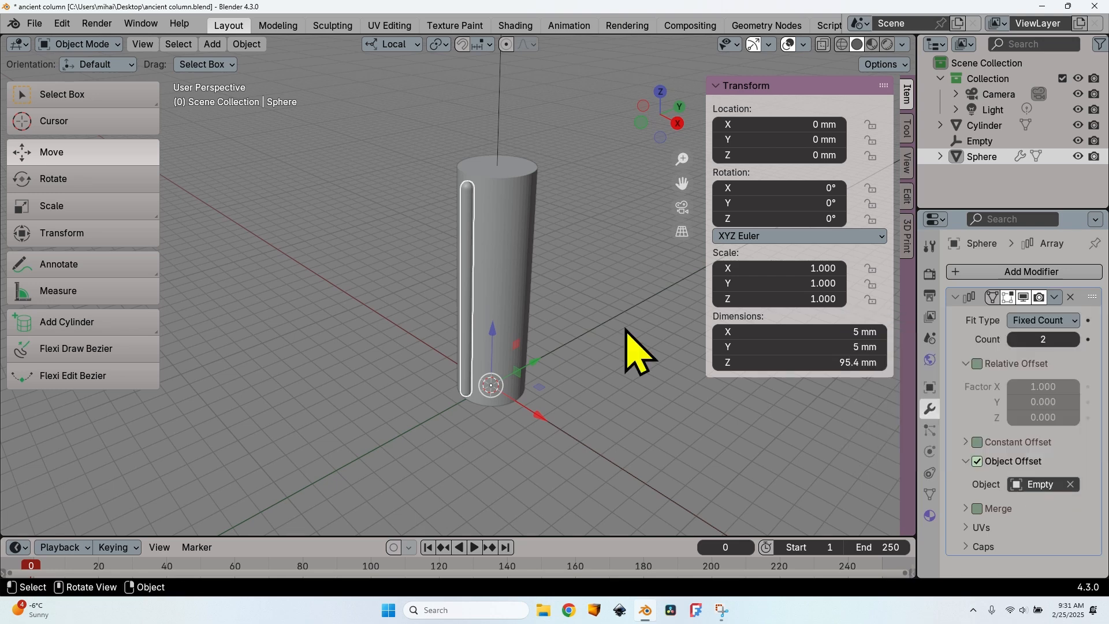
pyautogui.click(1042, 339)
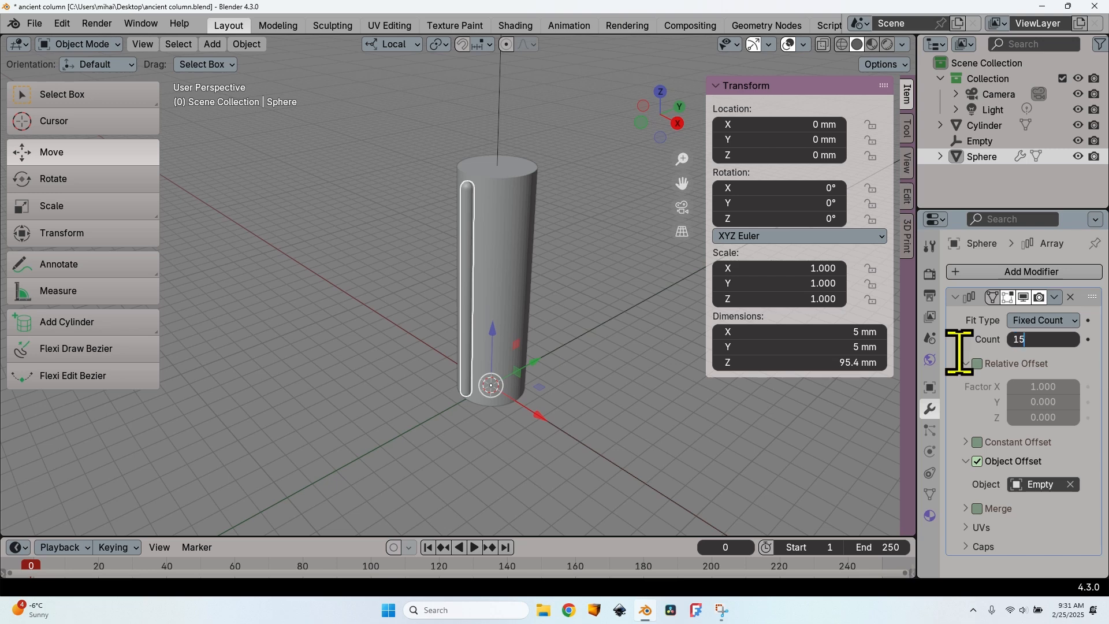
pyautogui.press('Return')
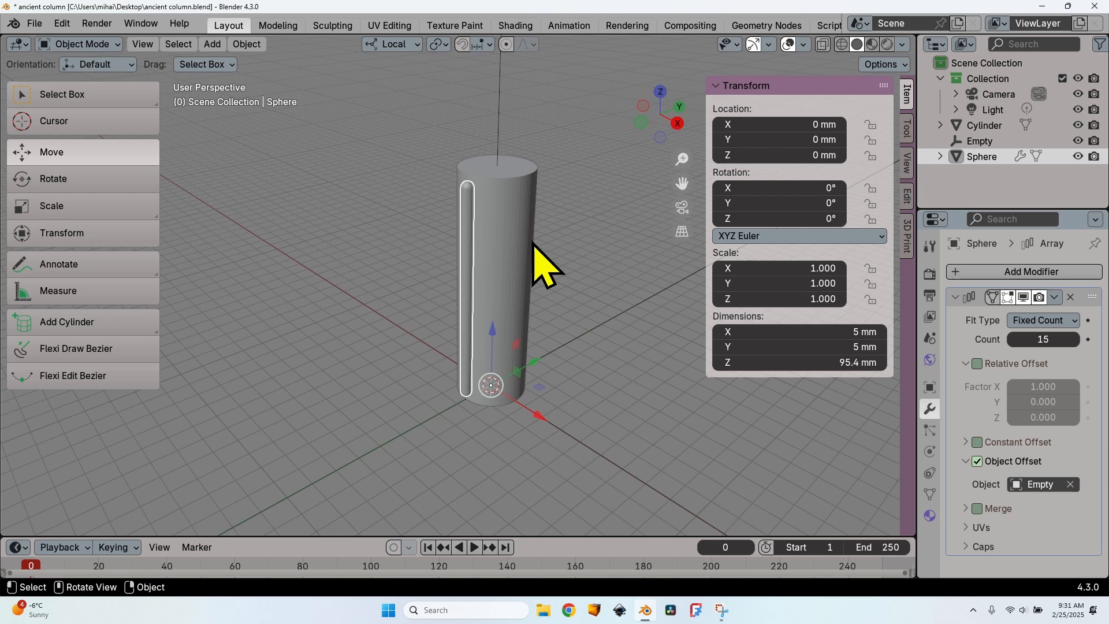
# Divide 360 by the array count of 15 in Calculator to work out the angle between copies
pyautogui.click(459, 608)
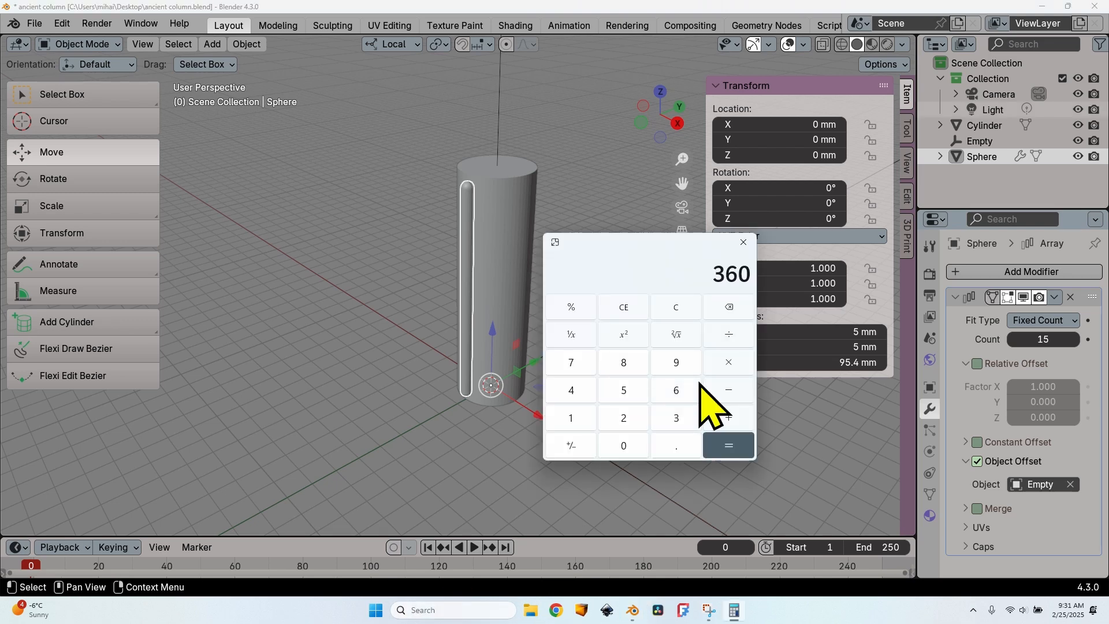
pyautogui.press('Return')
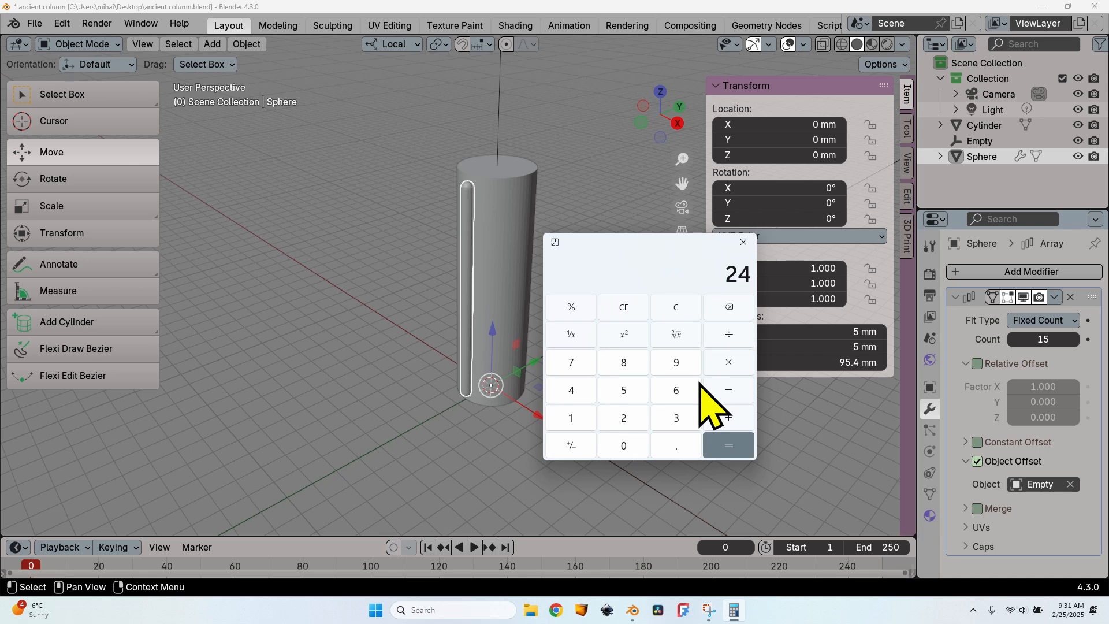
pyautogui.click(744, 242)
# Set the Empty's Z rotation to 24° so the stretched spheres are distributed around the cylinder
pyautogui.click(982, 141)
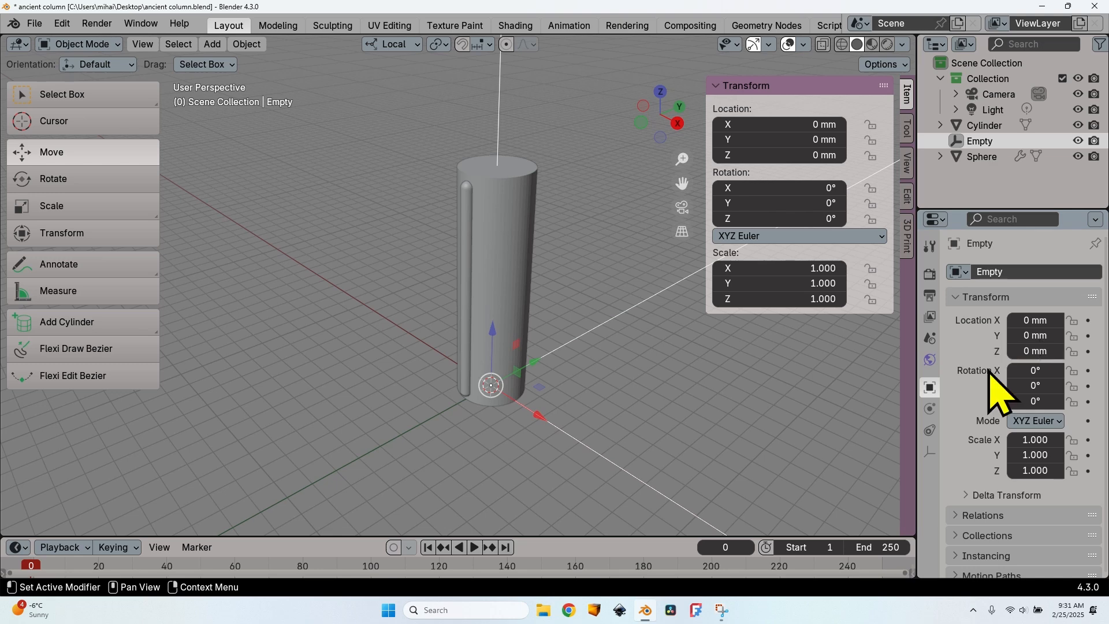
pyautogui.click(1035, 401)
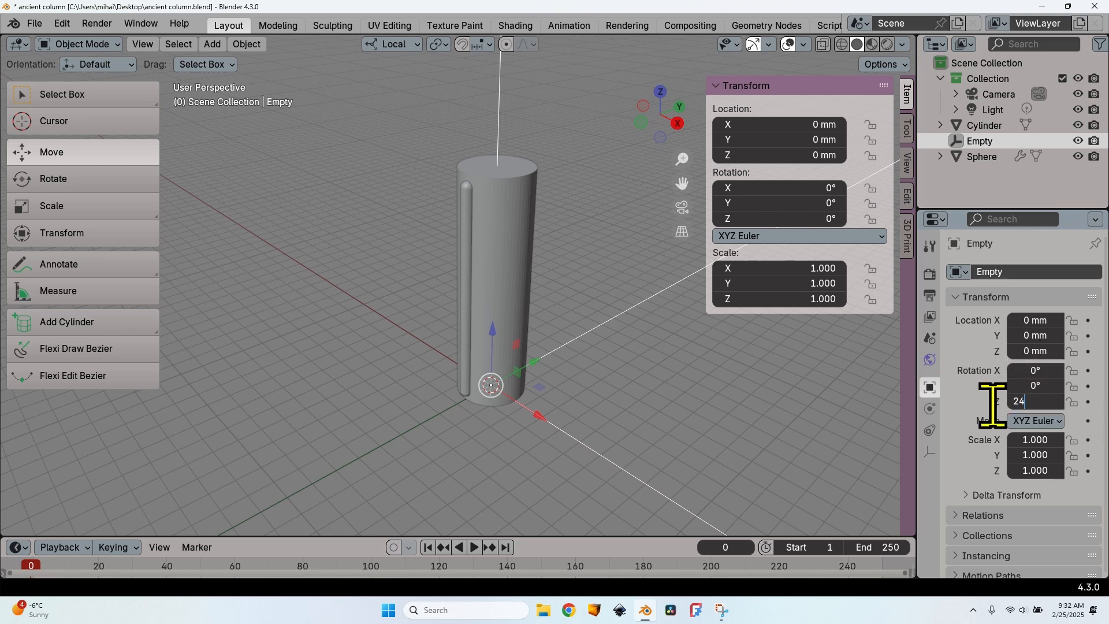
pyautogui.press('Tab')
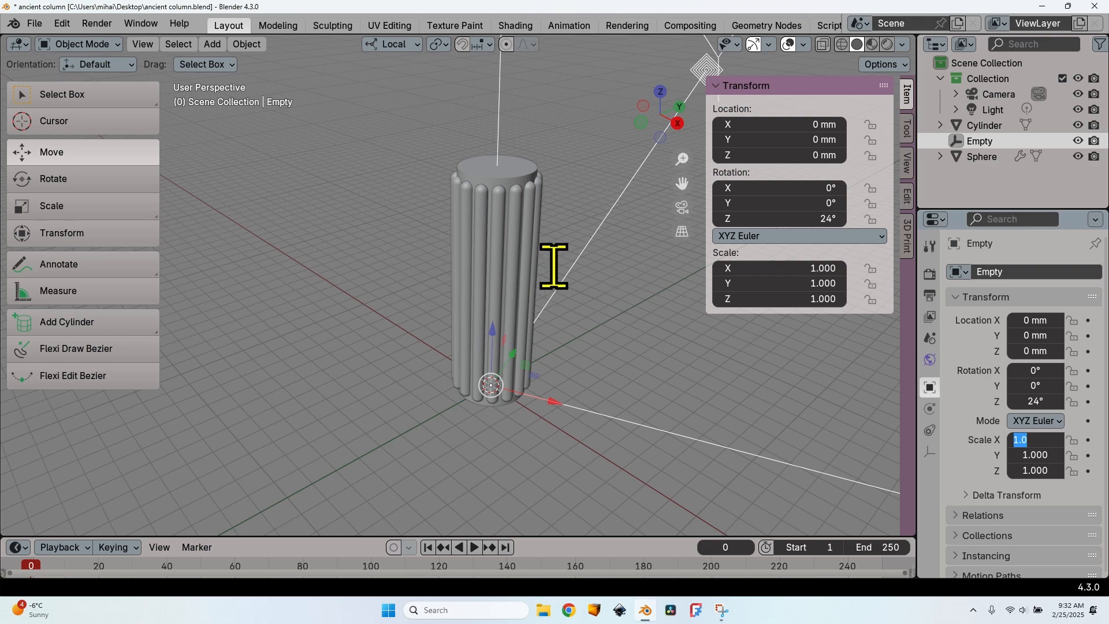
pyautogui.press('Escape')
pyautogui.moveTo(458, 210); pyautogui.dragTo(529, 197, button='middle')
# Apply the Array modifier on the stretched sphere
pyautogui.click(992, 156)
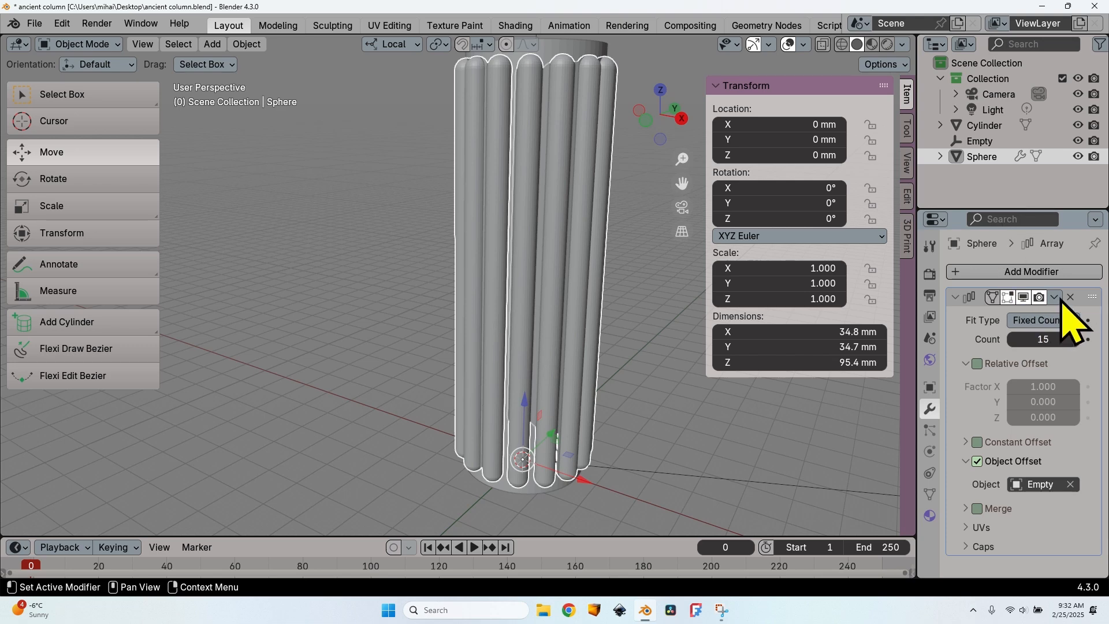
pyautogui.click(1054, 296)
pyautogui.click(993, 315)
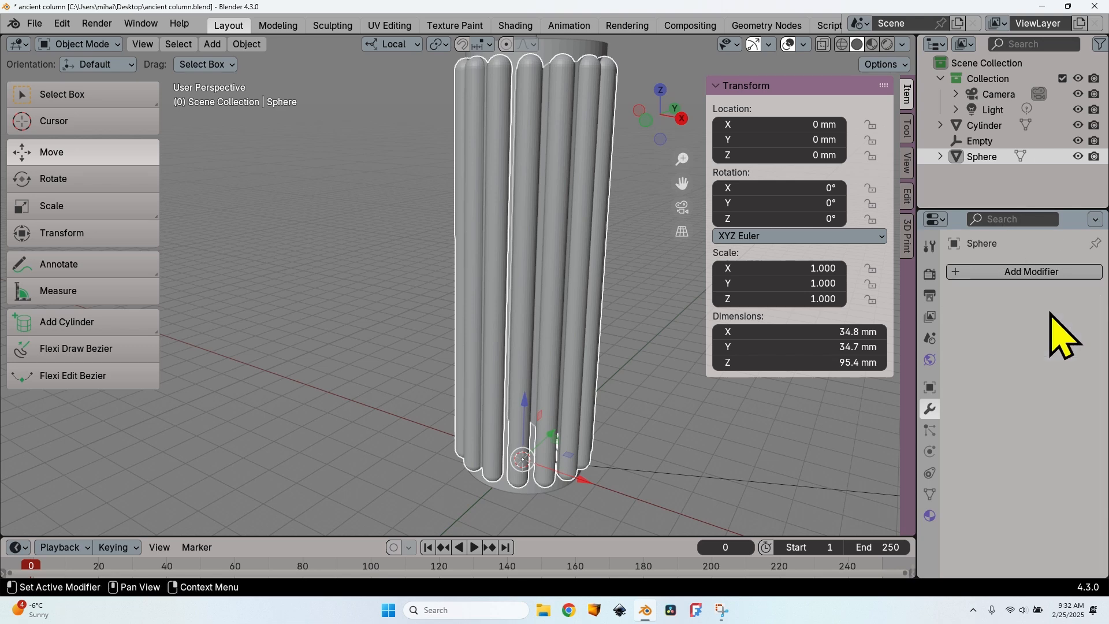
# Add a Boolean modifier to the cylinder, set to Difference with the Sphere as its object
pyautogui.click(985, 125)
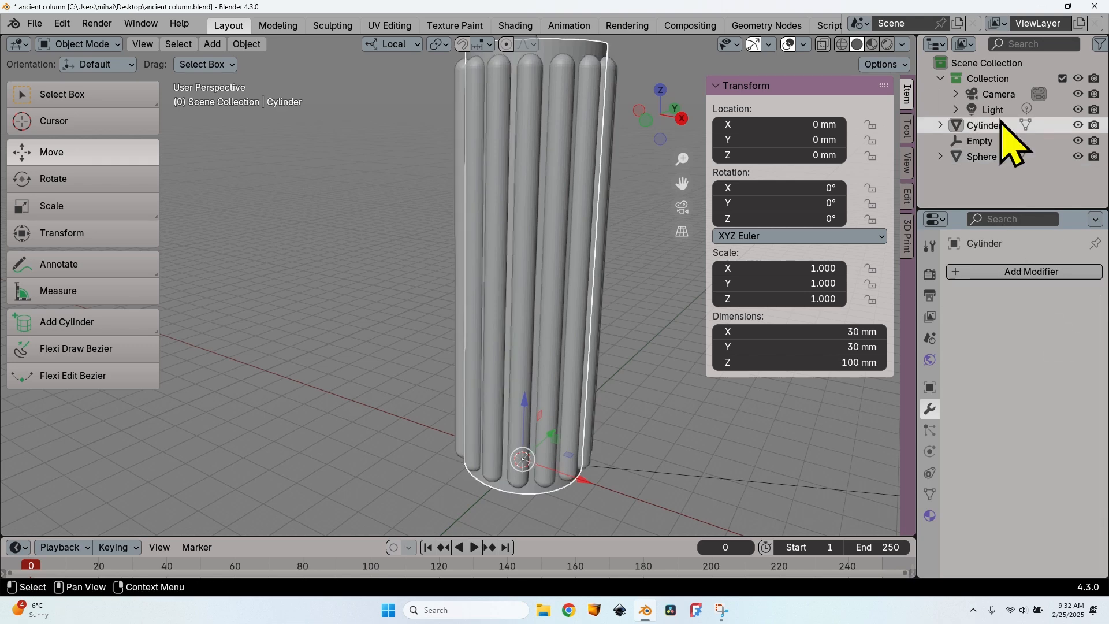
pyautogui.click(1016, 271)
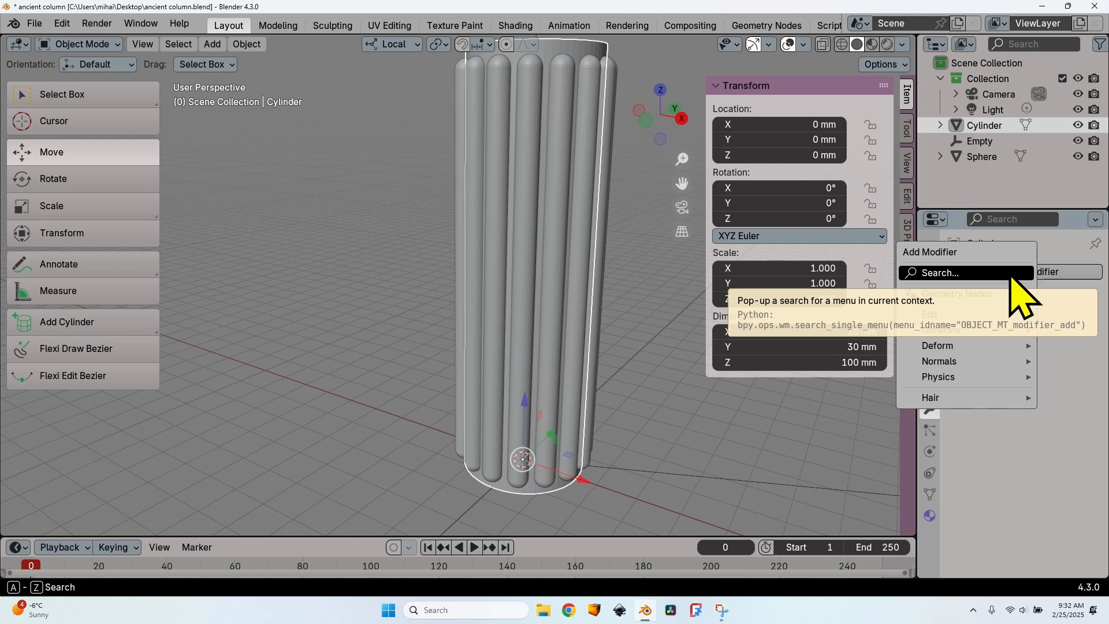
pyautogui.click(990, 270)
pyautogui.write('boo')
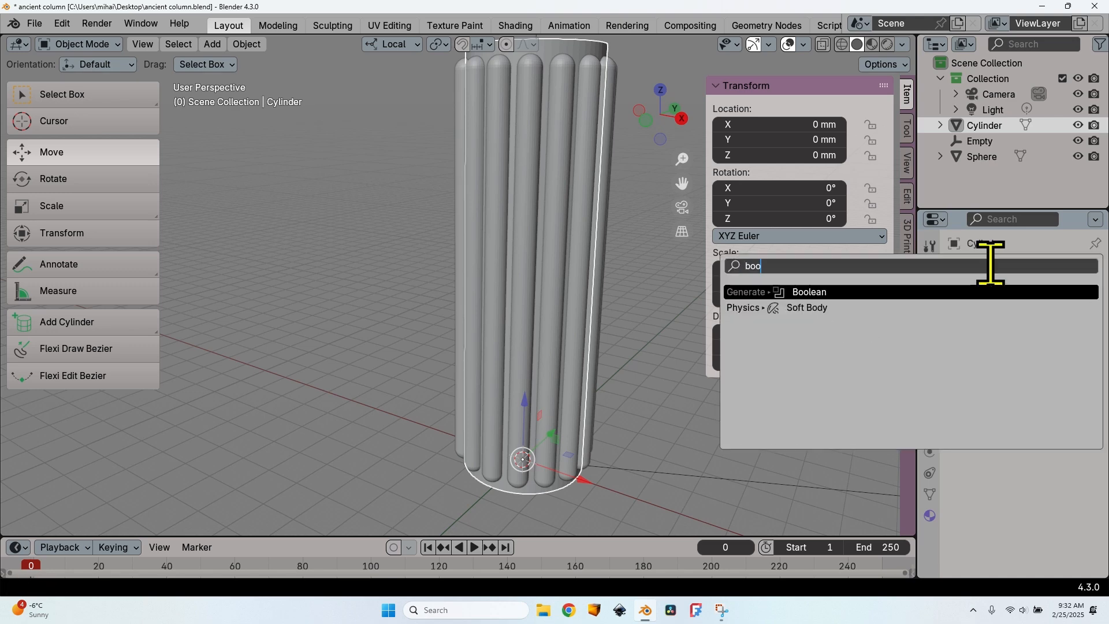
pyautogui.click(828, 294)
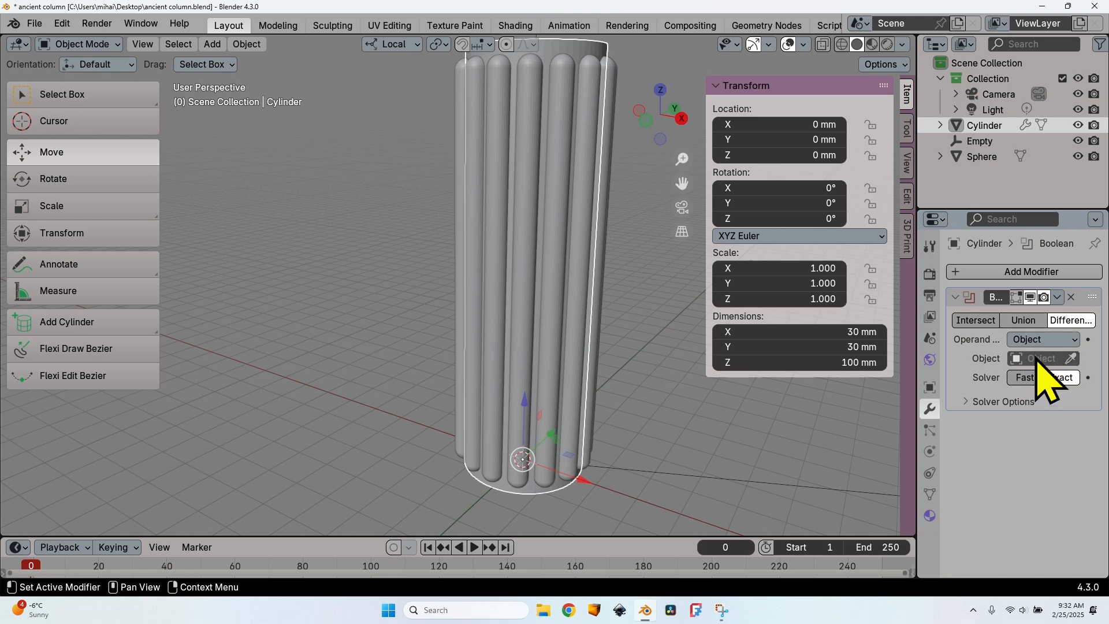
pyautogui.click(1038, 358)
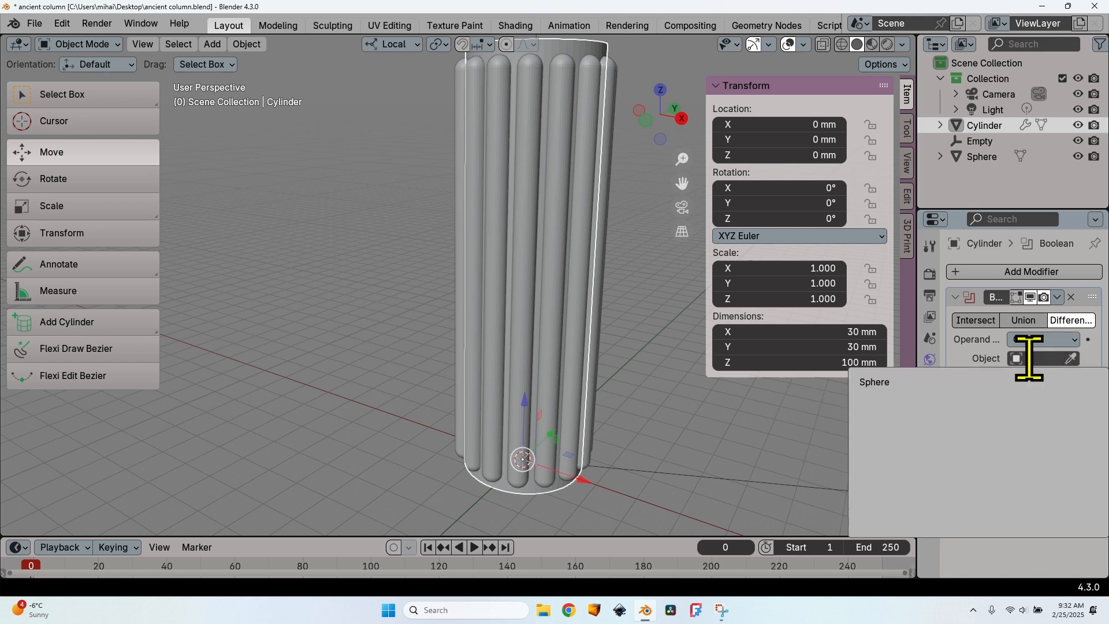
pyautogui.click(895, 384)
# Apply the Boolean modifier on the cylinder and hide the sphere to expose the cut flutes
pyautogui.click(1057, 297)
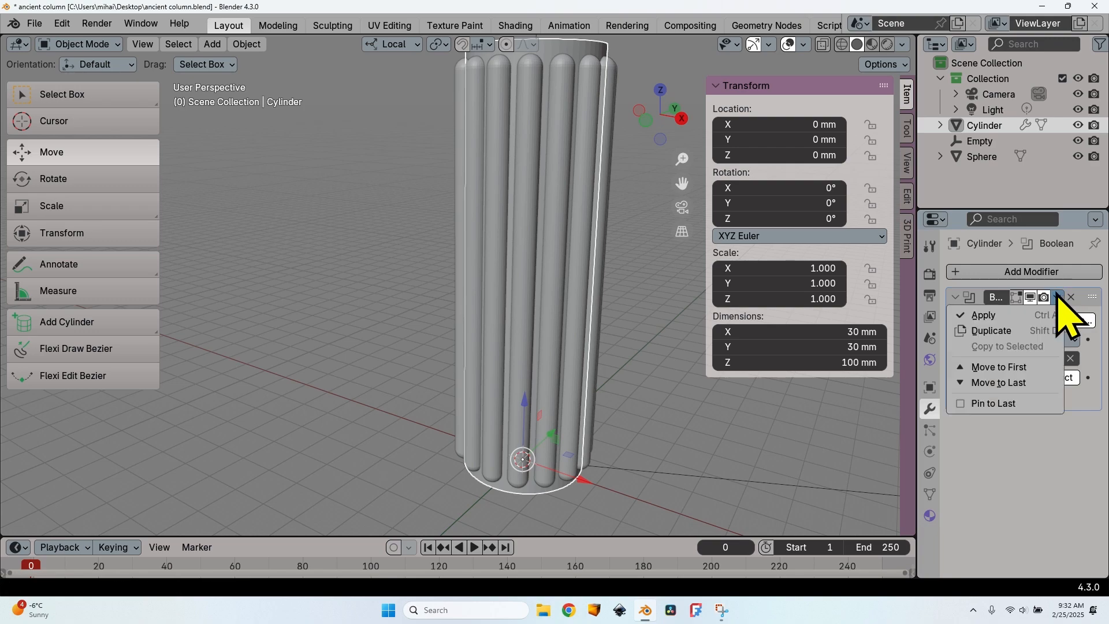
pyautogui.click(1011, 317)
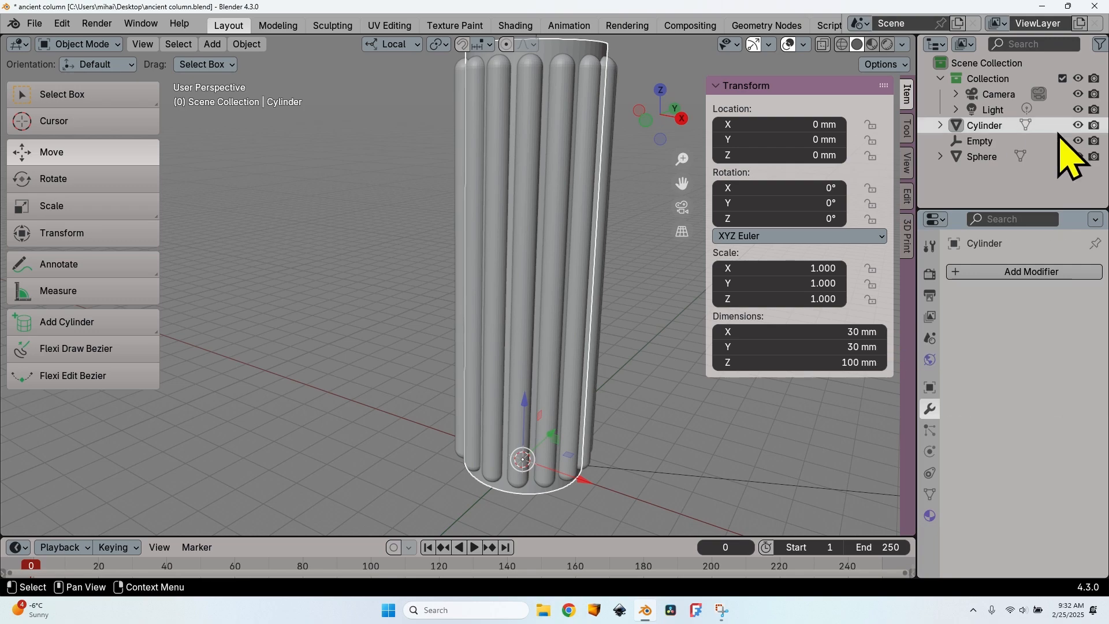
pyautogui.click(1078, 156)
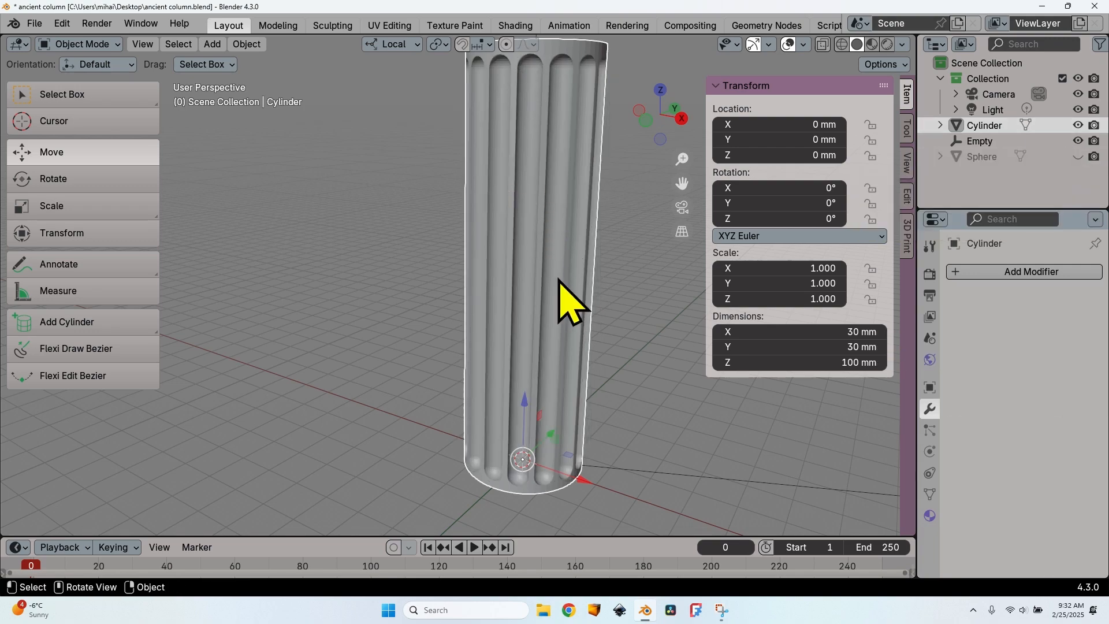
pyautogui.moveTo(579, 346)
pyautogui.mouseDown(button='middle')
pyautogui.moveTo(501, 245)
pyautogui.moveTo(624, 293)
pyautogui.moveTo(674, 337)
pyautogui.moveTo(566, 346)
pyautogui.moveTo(567, 377)
pyautogui.moveTo(543, 399)
pyautogui.moveTo(571, 340)
pyautogui.mouseUp(button='middle')
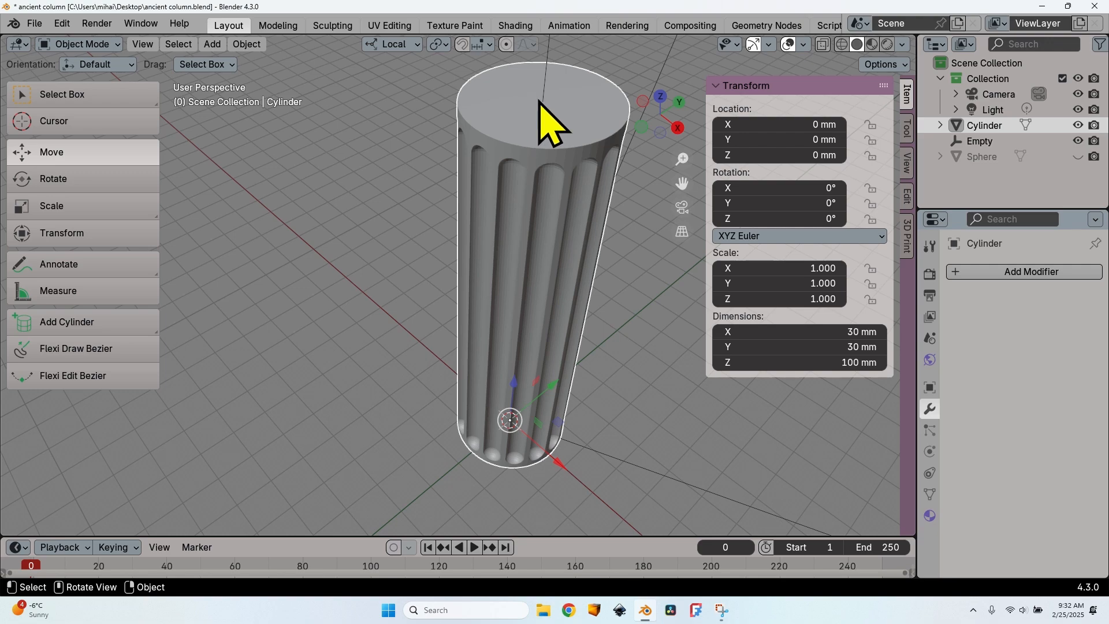
# In Edit Mode, extrude the fluted cylinder's top face up about 2.8 mm and scale it to about 0.88
pyautogui.press('Tab')
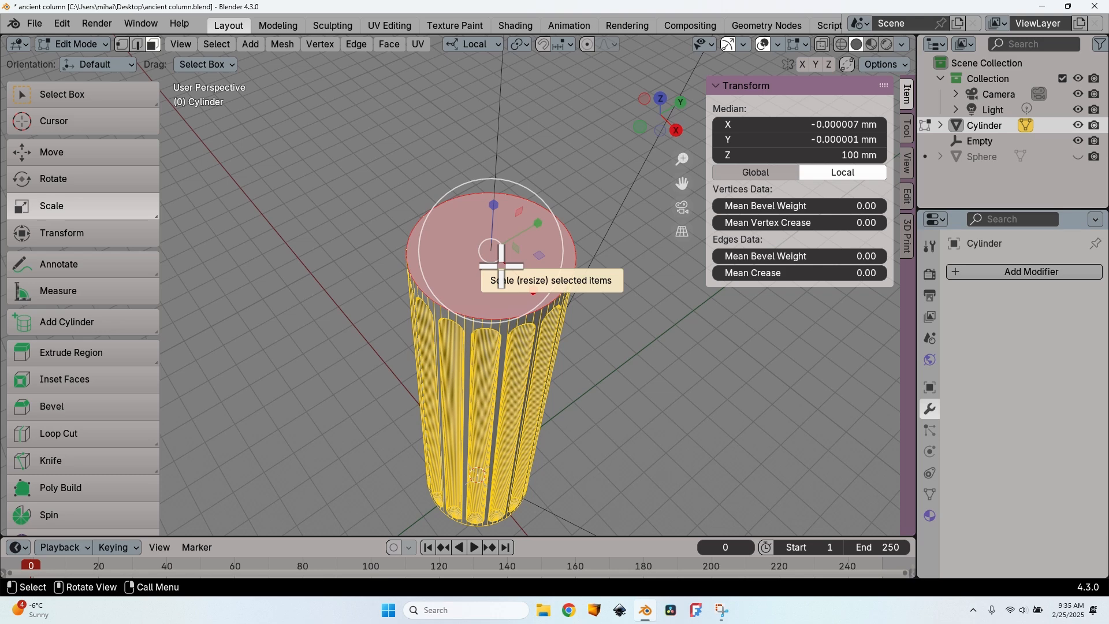
pyautogui.press('w')
pyautogui.press('e')
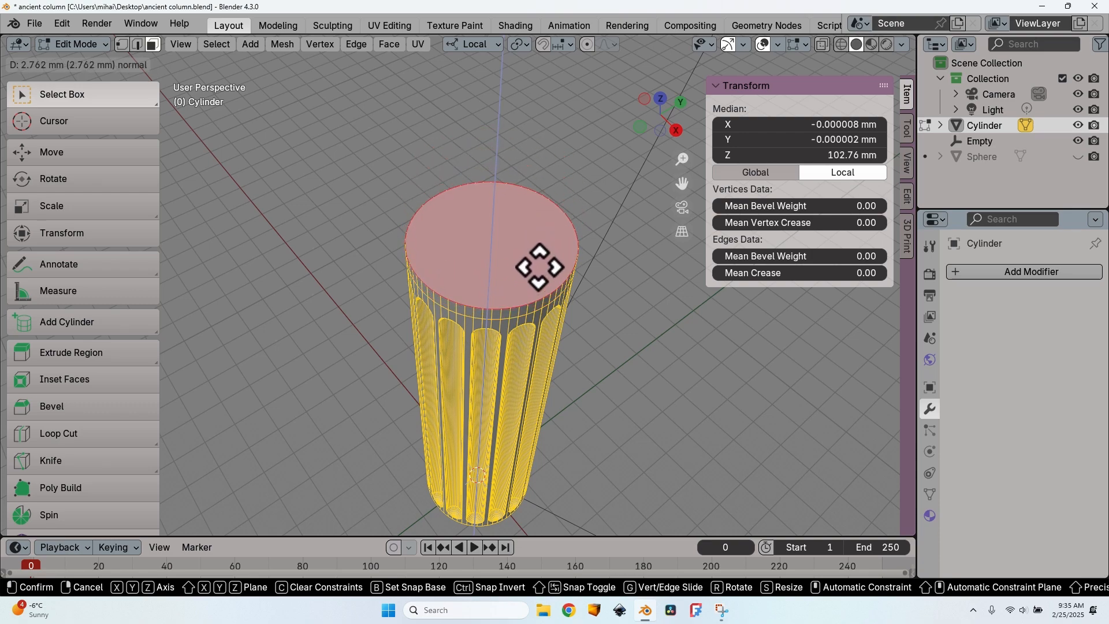
pyautogui.click(539, 264)
pyautogui.moveTo(539, 265); pyautogui.dragTo(513, 137, button='middle')
pyautogui.press('s')
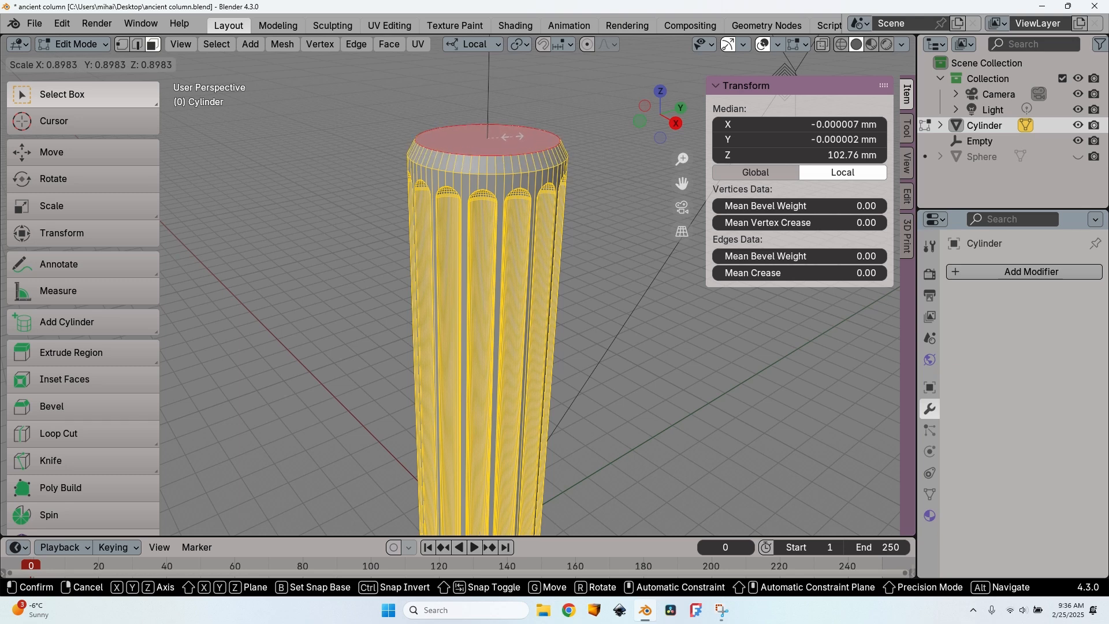
pyautogui.click(512, 138)
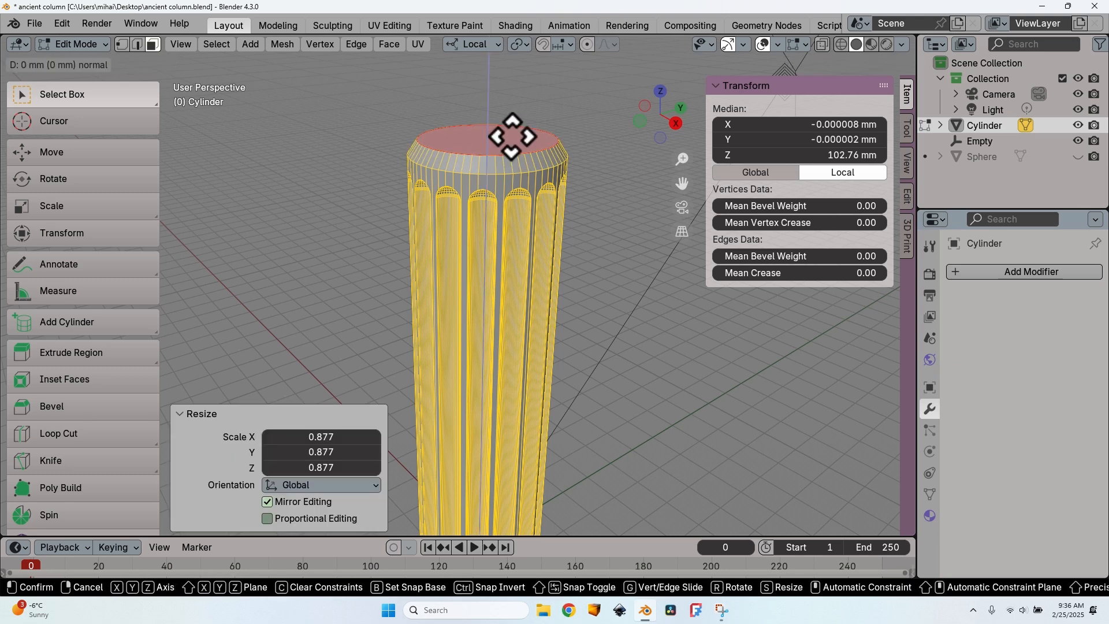
# Extrude the narrowed top face straight up about 2.35 mm to form a short neck
pyautogui.click(516, 126)
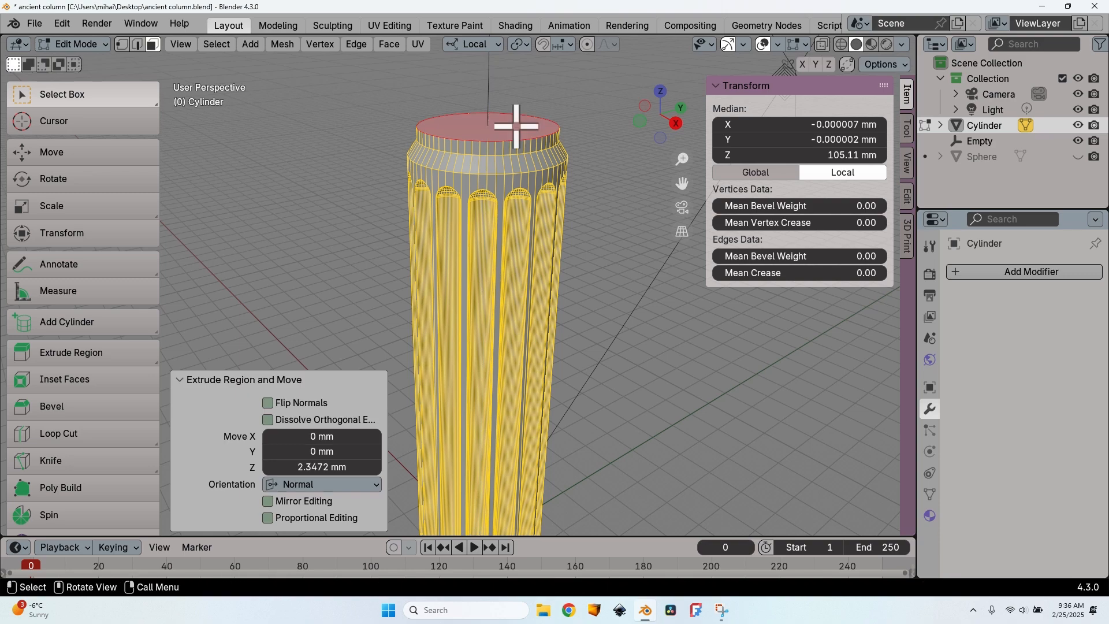
pyautogui.press('s')
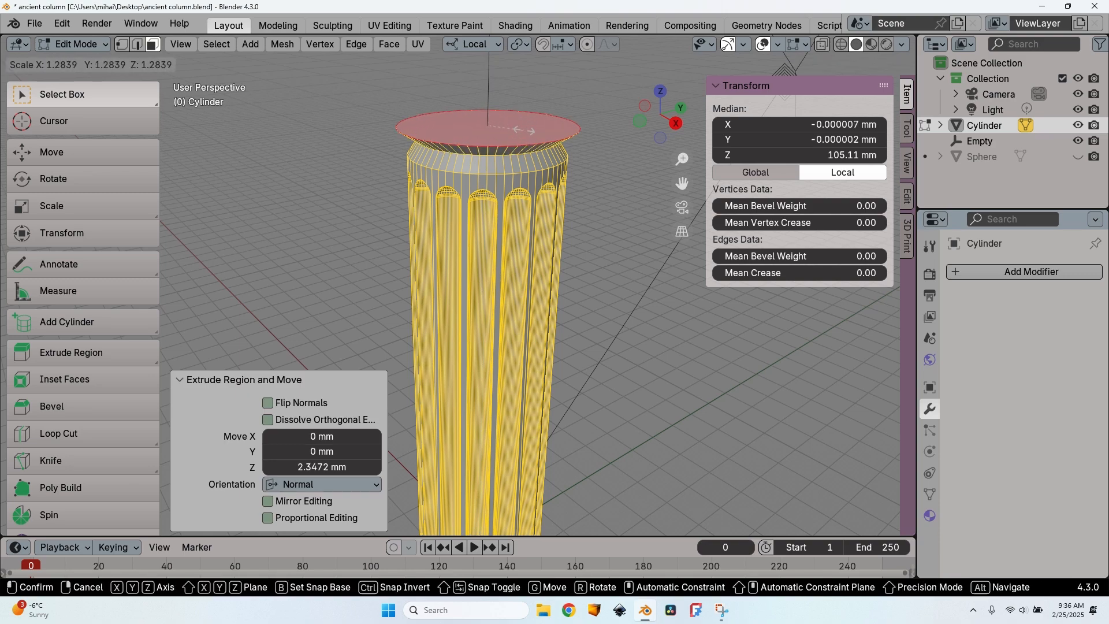
pyautogui.press('Escape')
# Extrude the neck's top face up about 2.32 mm and flare it outward by scaling to about 1.295
pyautogui.press('g')
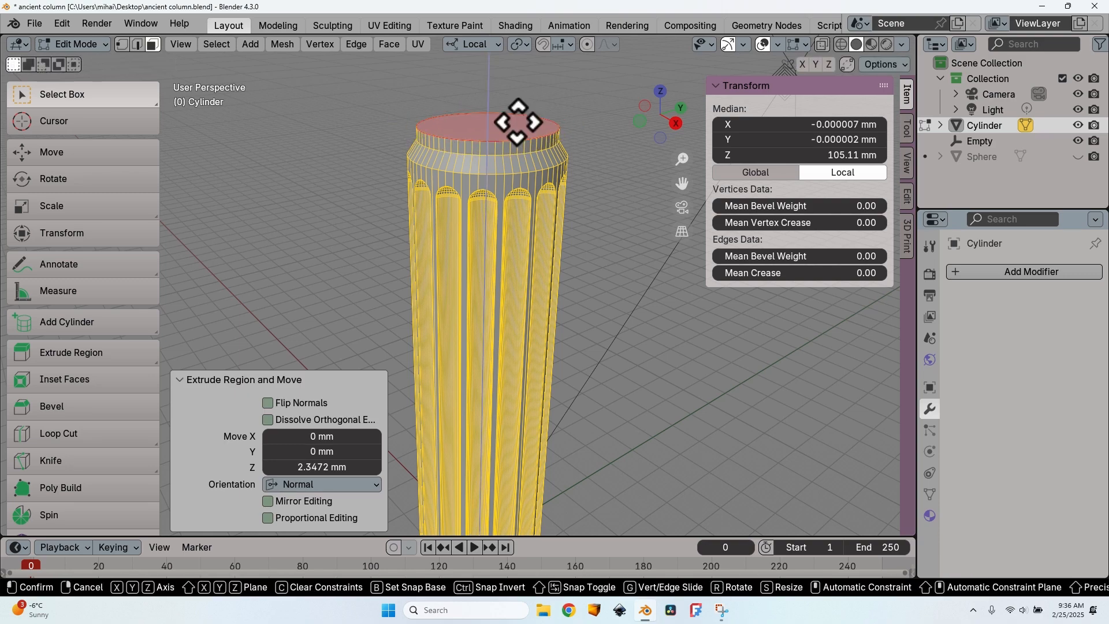
pyautogui.click(518, 110)
pyautogui.press('s')
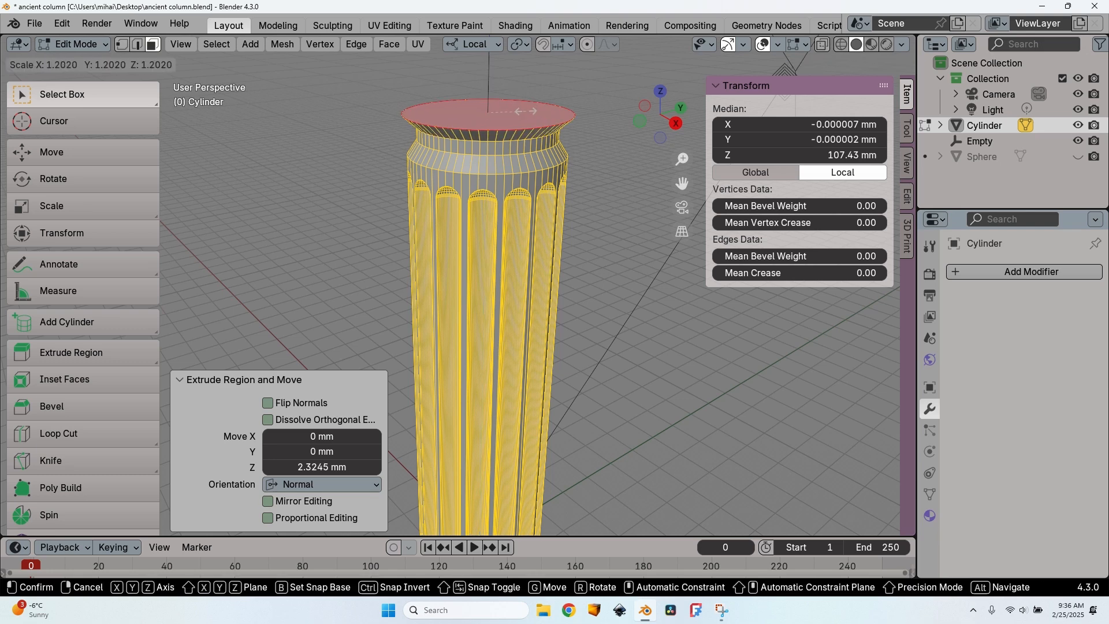
pyautogui.click(527, 106)
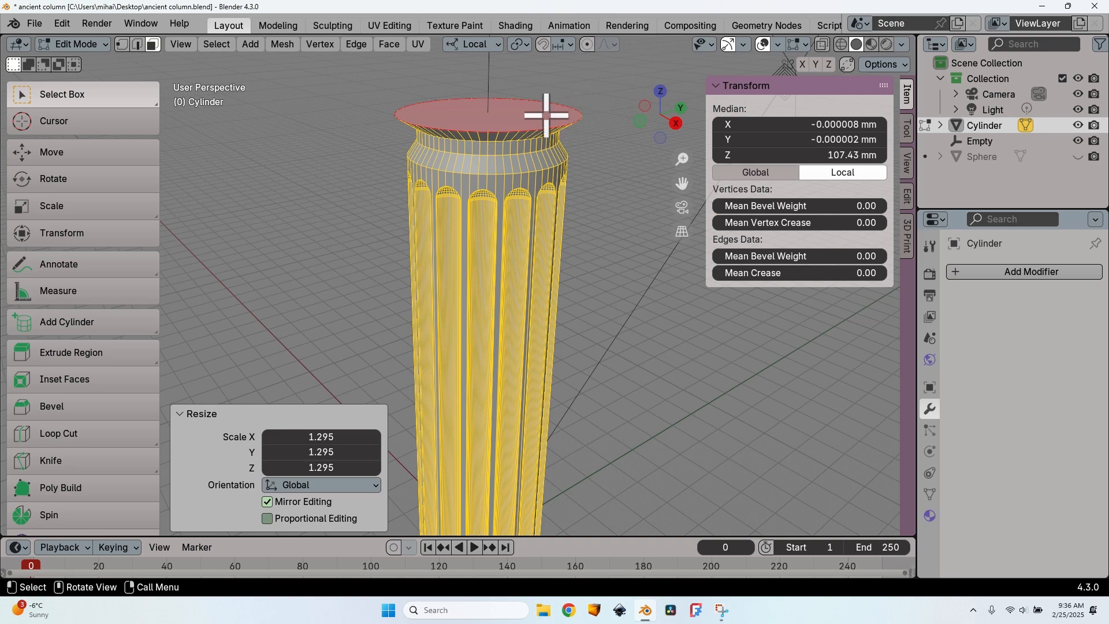
# Inset the flared top face about 2.67 mm and extrude the inner face up about 3.11 mm
pyautogui.press('i')
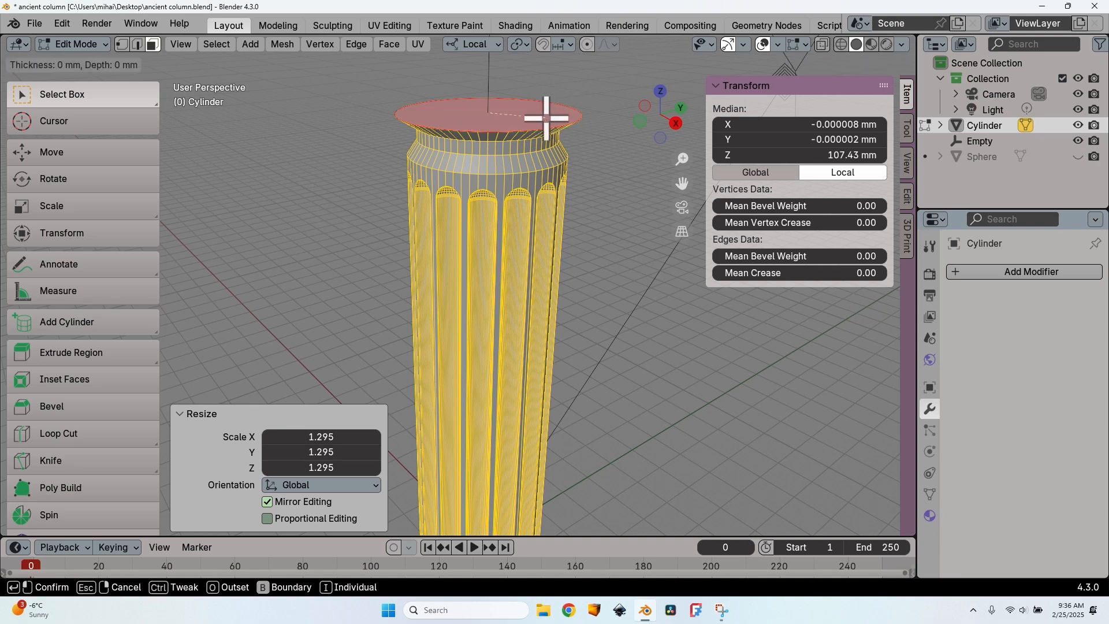
pyautogui.click(531, 115)
pyautogui.press('g')
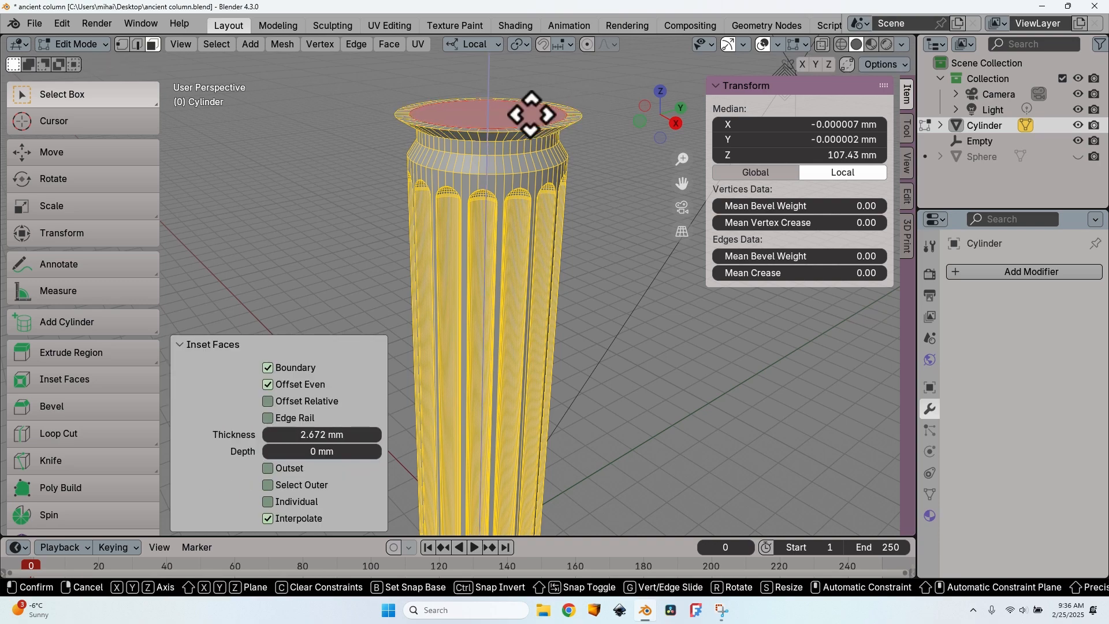
pyautogui.click(533, 99)
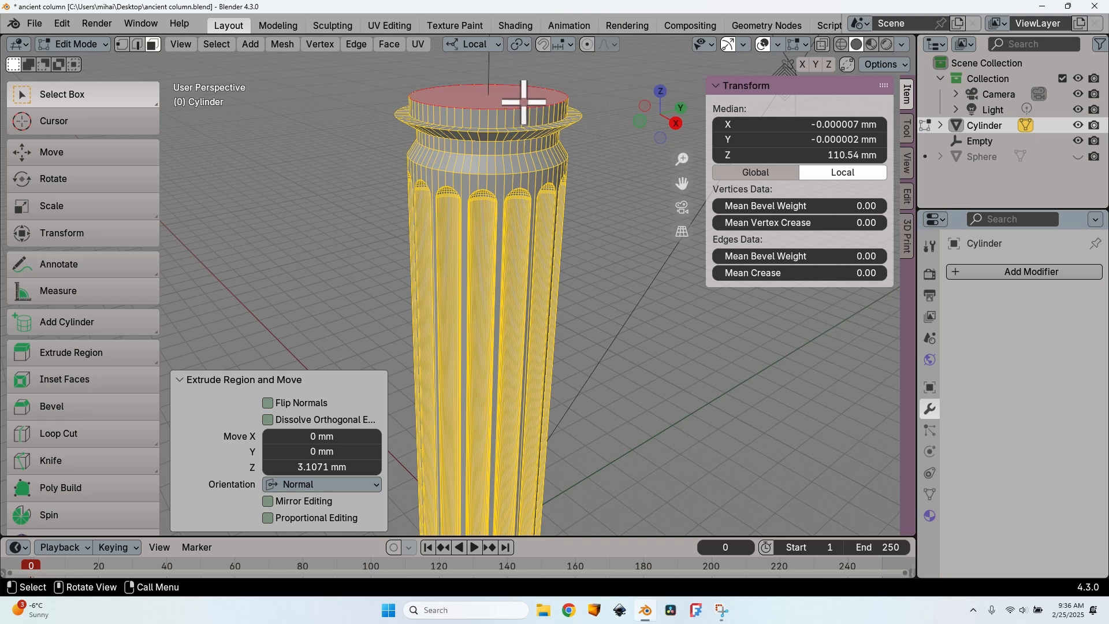
# Extrude the top face about 2.05 mm, scaled to about 1.236, and finish the capital with a straight band about 2.8 mm high
pyautogui.press('s')
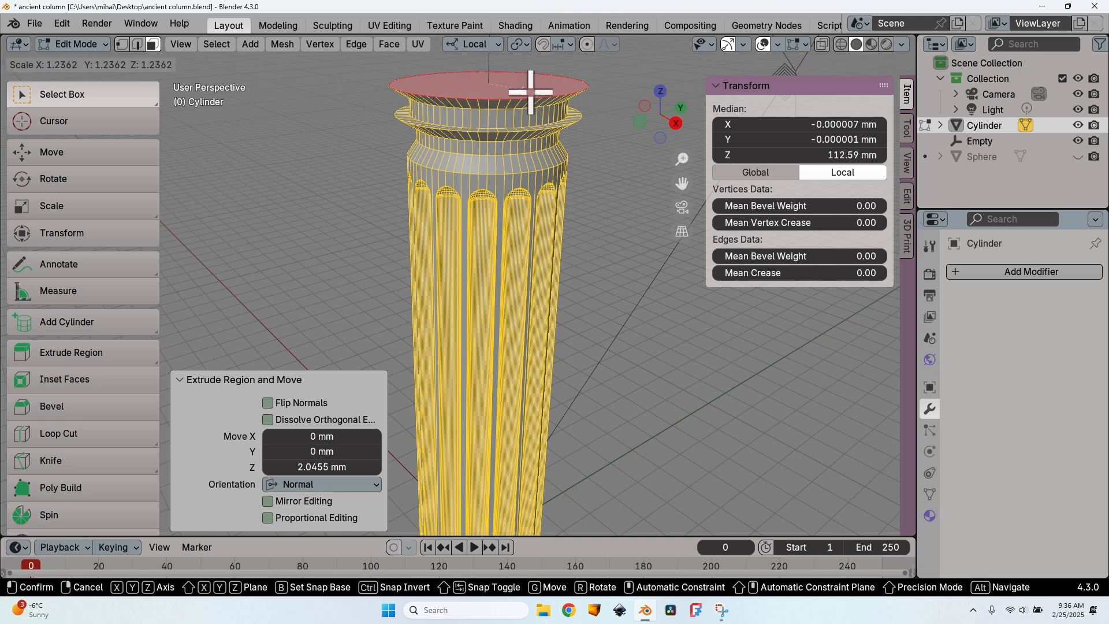
pyautogui.click(530, 91)
pyautogui.press('e')
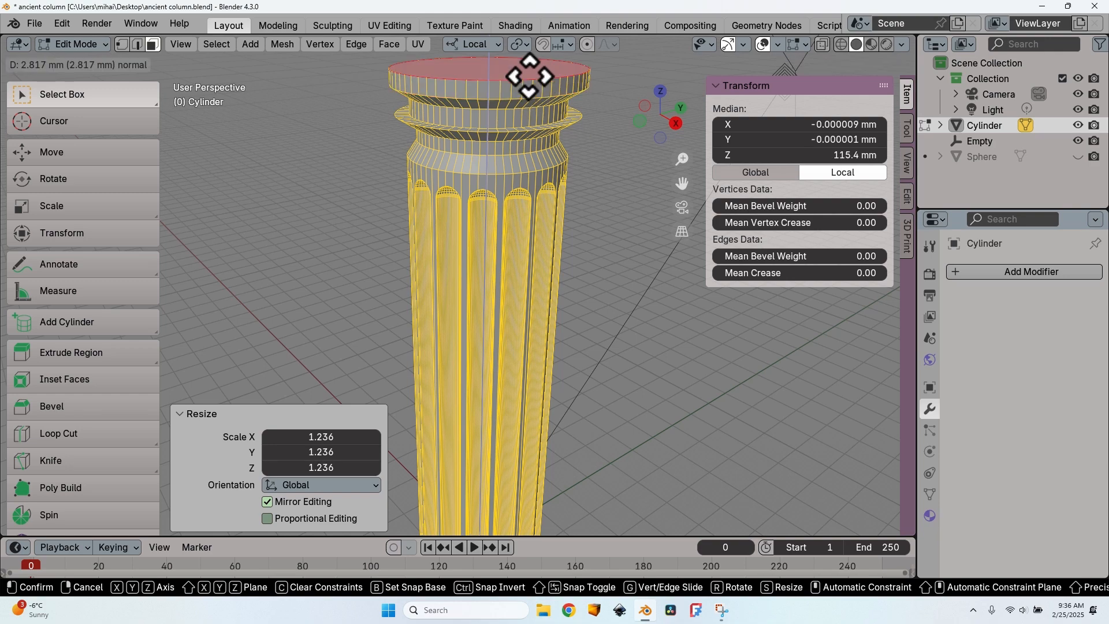
pyautogui.click(530, 77)
# Extrude the column's bottom face down about 5.1 mm and flare it by scaling to about 1.285
pyautogui.scroll(-3, 495, 237)
pyautogui.moveTo(494, 237); pyautogui.dragTo(470, 333, button='middle')
pyautogui.click(473, 340)
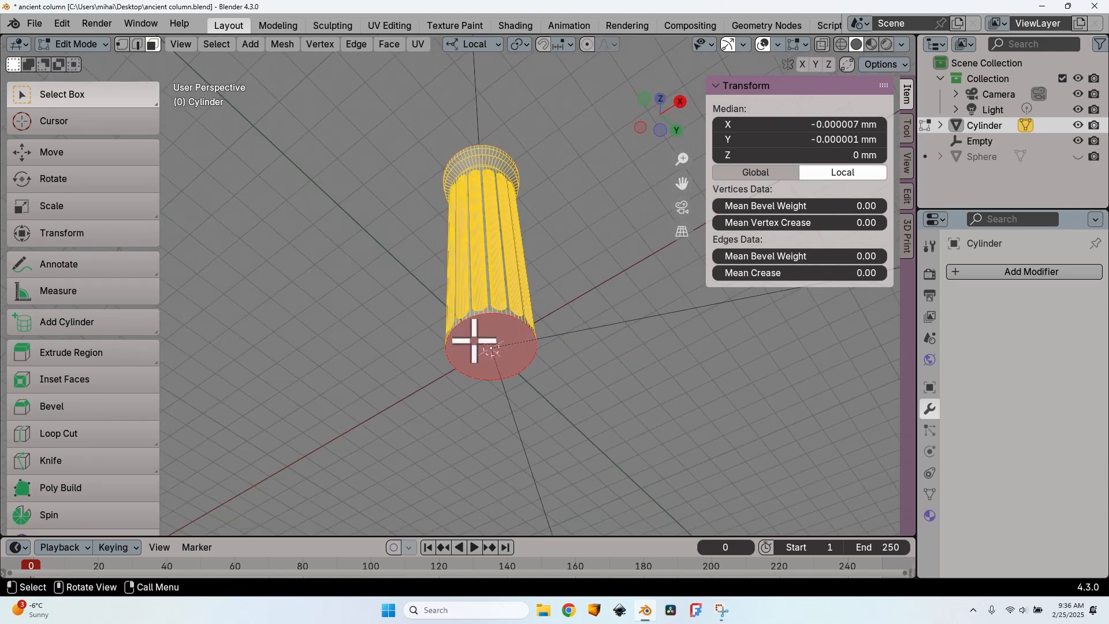
pyautogui.scroll(2, 473, 340)
pyautogui.press('e')
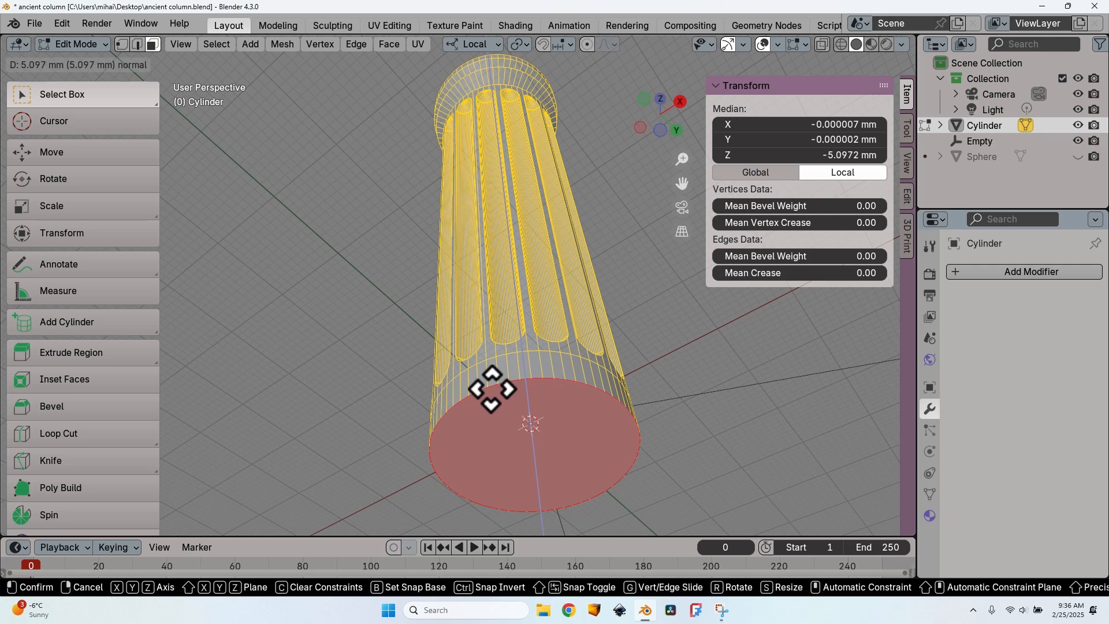
pyautogui.click(491, 389)
pyautogui.press('s')
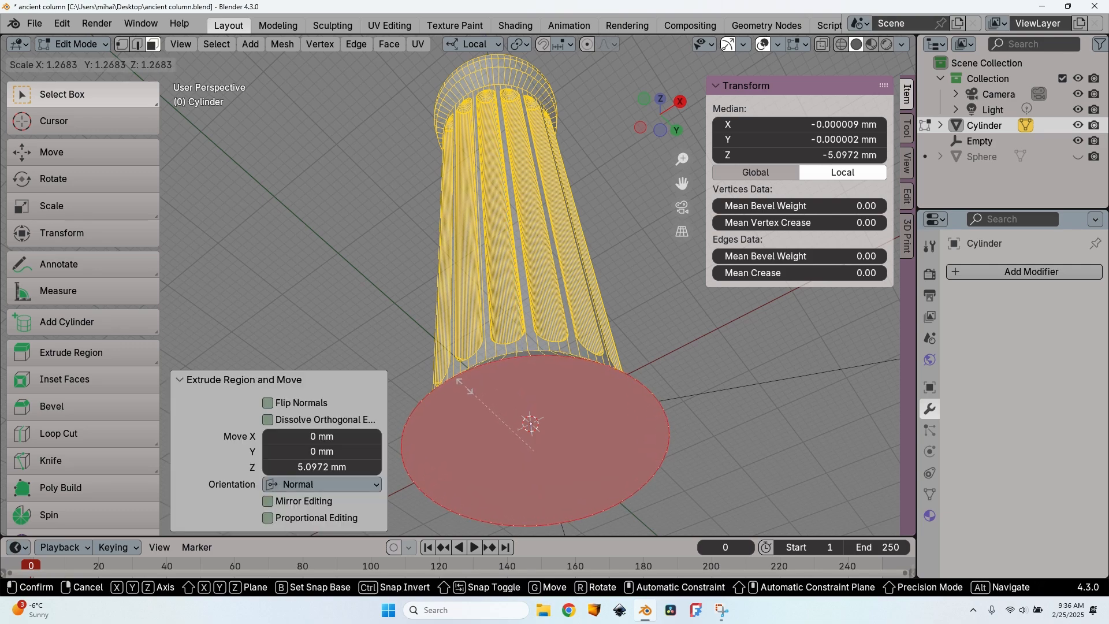
pyautogui.click(466, 387)
# Extrude the flared bottom face straight down twice, by about 3.14 mm and about 3.31 mm
pyautogui.press('g')
pyautogui.press('z')
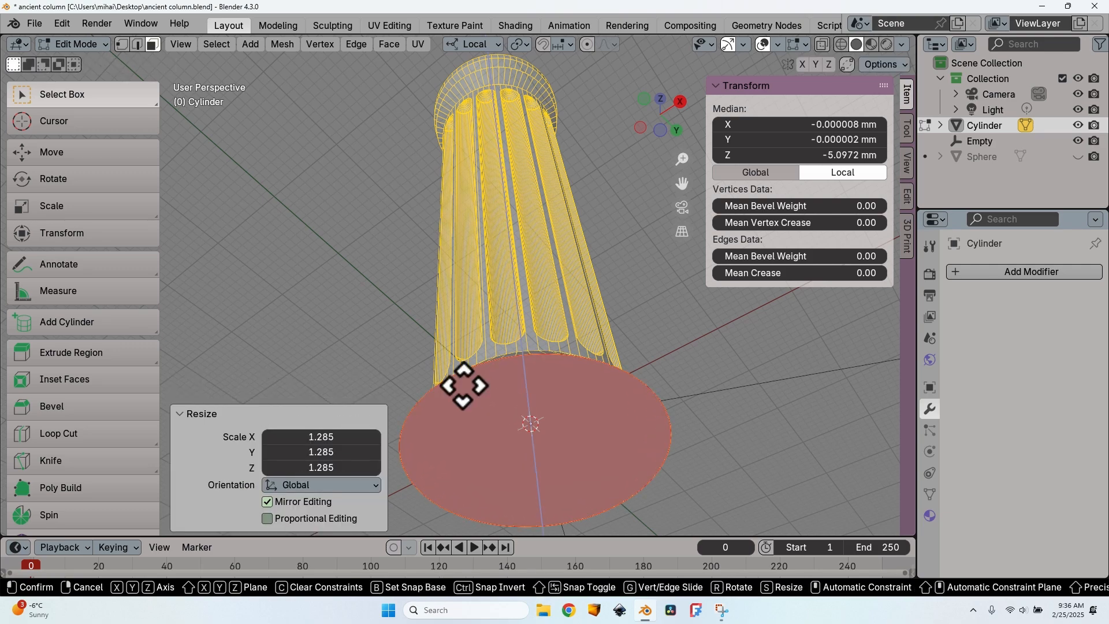
pyautogui.click(461, 400)
pyautogui.press('s')
pyautogui.rightClick(452, 402)
pyautogui.press('e')
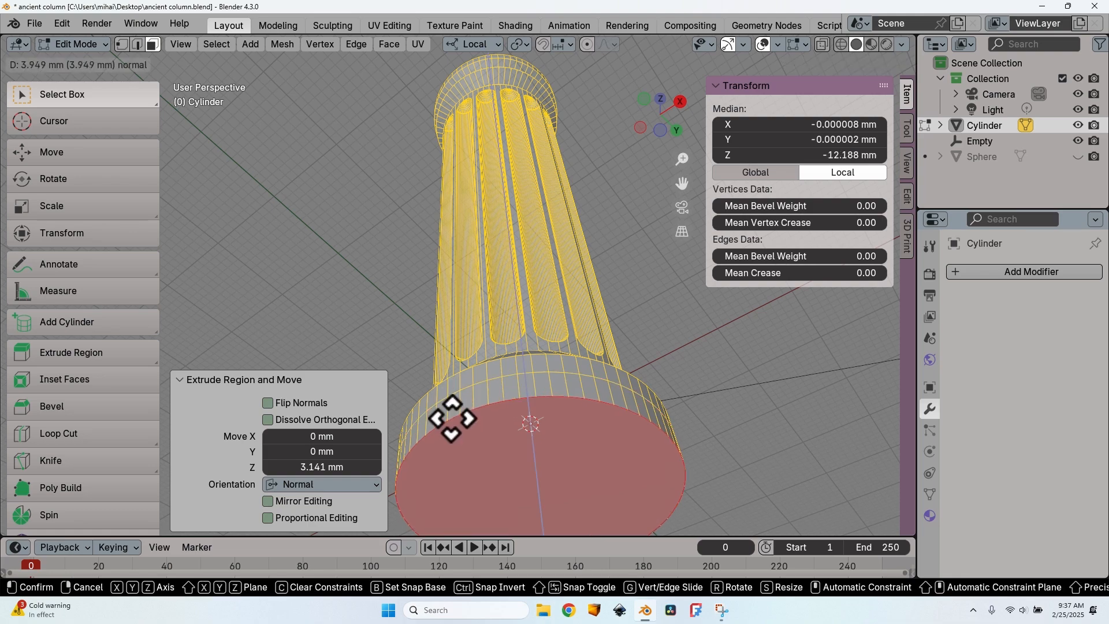
pyautogui.click(453, 416)
# Scale the bottom face to about 0.77 and extrude it straight down to form the base's narrow neck
pyautogui.press('s')
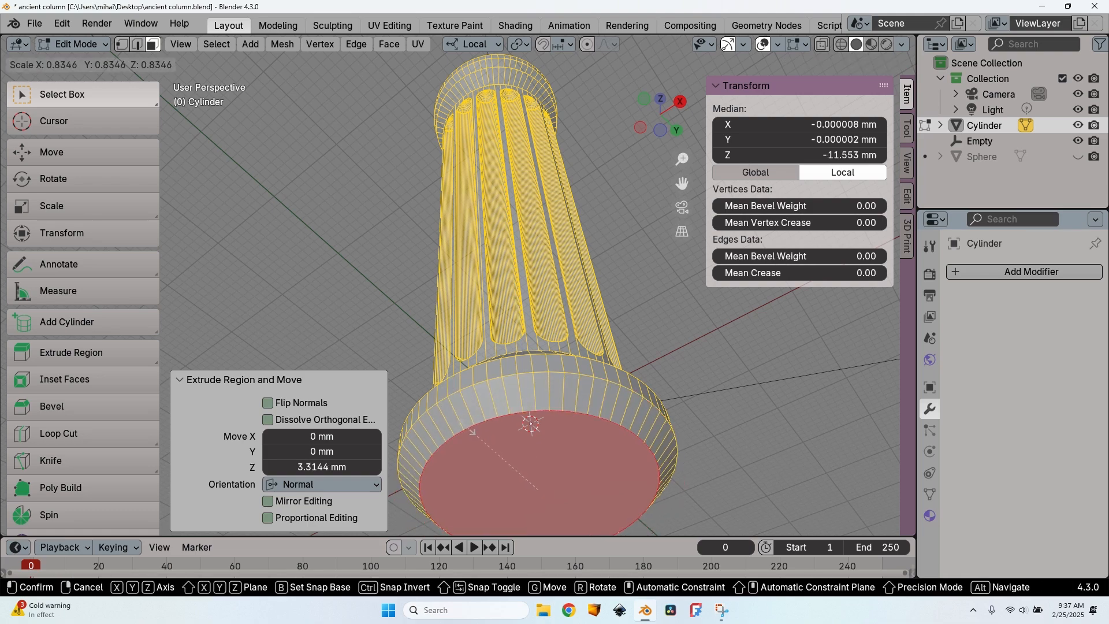
pyautogui.click(471, 439)
pyautogui.press('e')
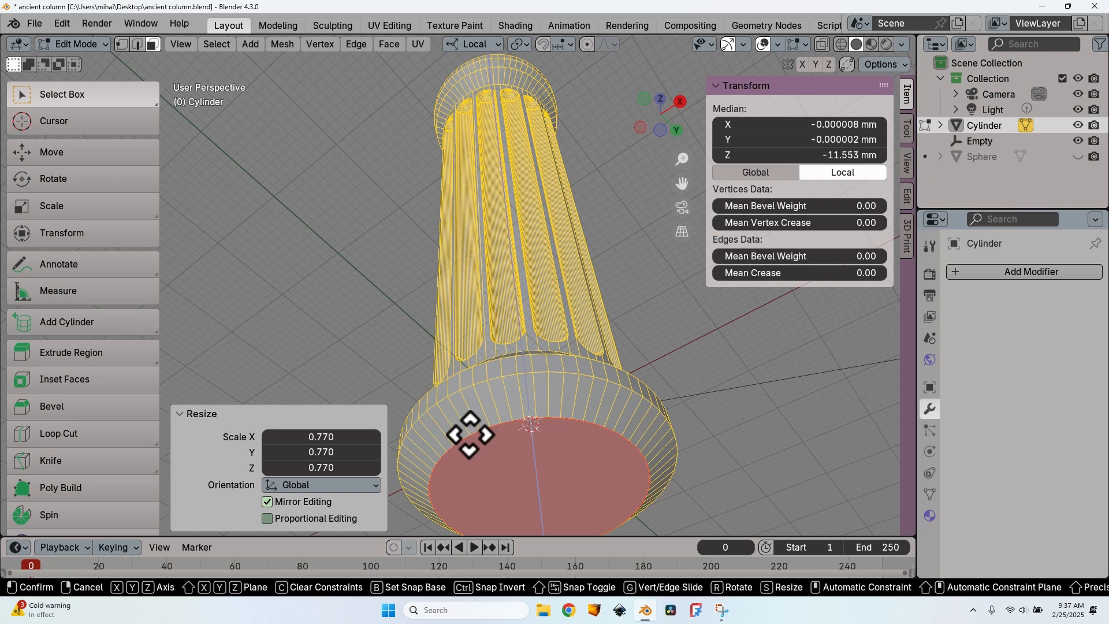
pyautogui.click(470, 460)
pyautogui.scroll(-4, 470, 460)
# Extrude the base neck's bottom face down about 4.12 mm and scale it outward to about 1.48
pyautogui.press('e')
pyautogui.click(481, 459)
pyautogui.press('s')
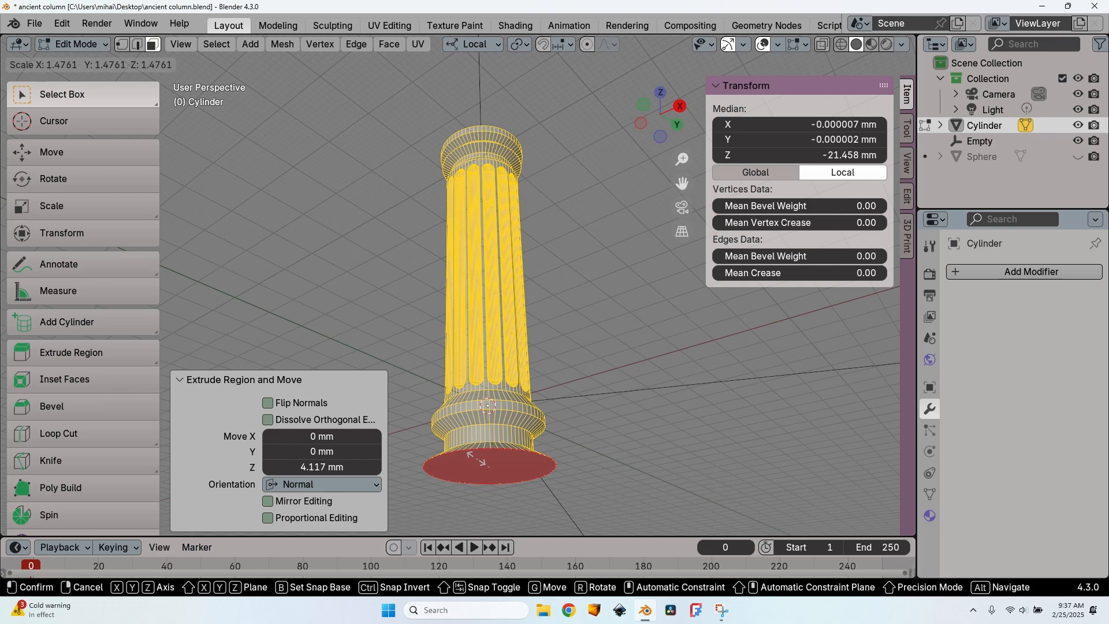
pyautogui.click(475, 457)
# Extrude the widened bottom face down about 4.07 mm to finish the base and return to Object Mode
pyautogui.press('e')
pyautogui.click(476, 470)
pyautogui.scroll(-2, 500, 314)
pyautogui.moveTo(500, 314); pyautogui.dragTo(494, 366, button='middle')
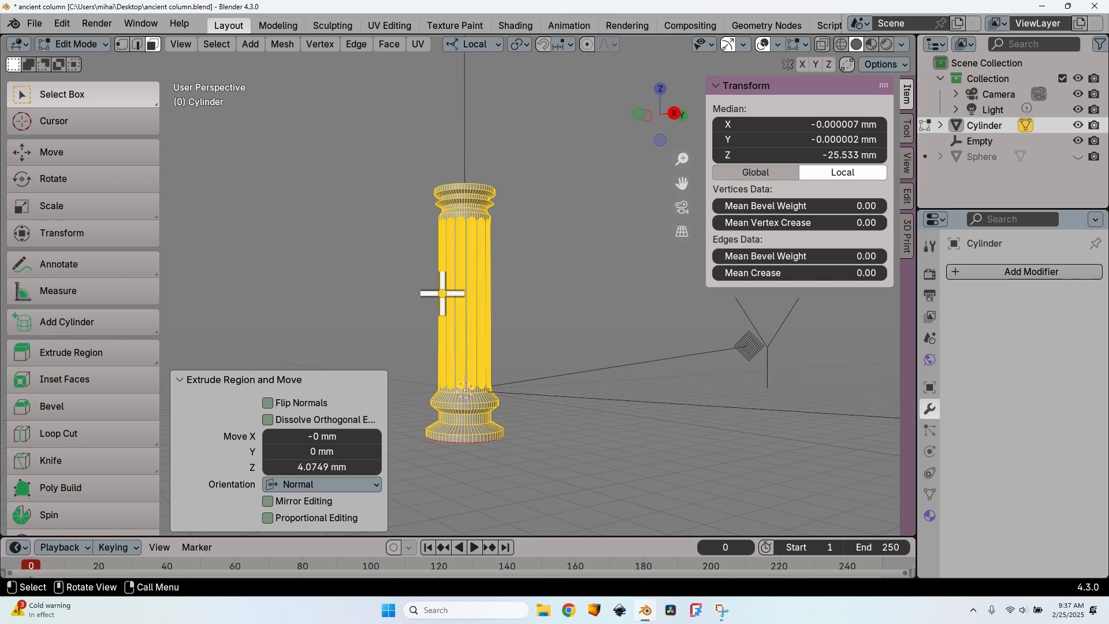
pyautogui.press('Tab')
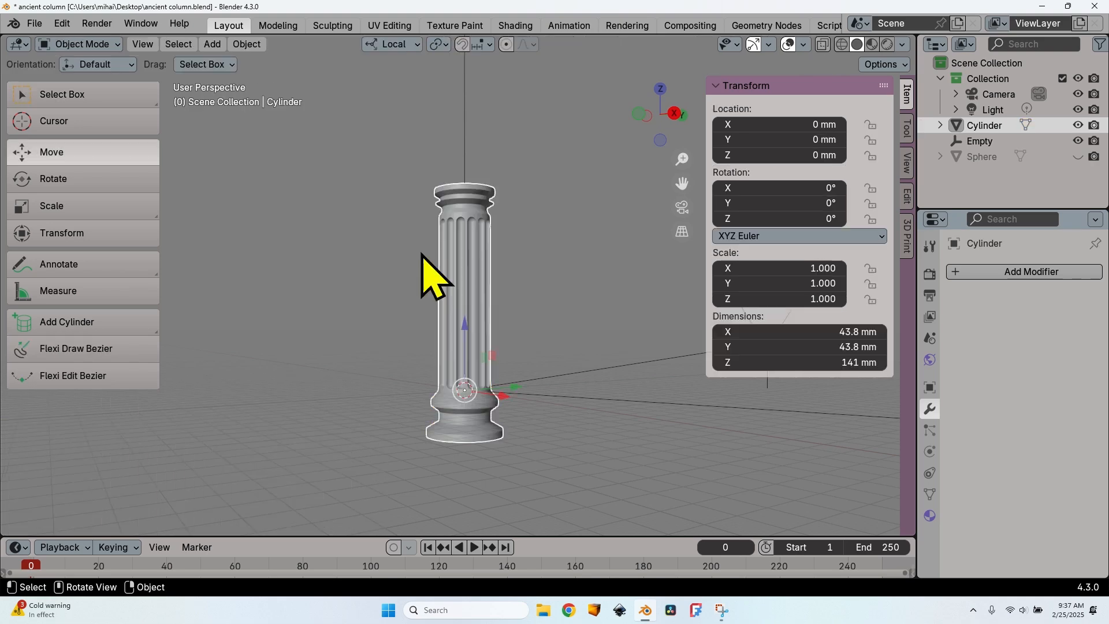
pyautogui.moveTo(450, 310)
pyautogui.mouseDown(button='middle')
pyautogui.moveTo(487, 297)
pyautogui.moveTo(545, 317)
pyautogui.moveTo(458, 349)
pyautogui.moveTo(437, 302)
pyautogui.mouseUp(button='middle')
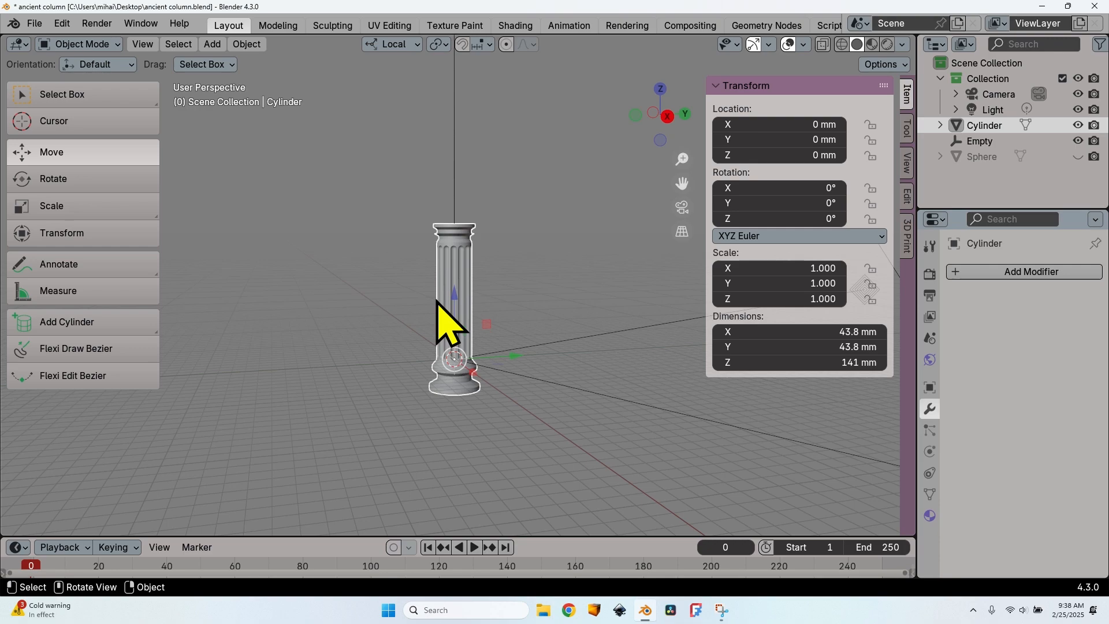
# Select the column's bottom face in Edit Mode, snap the 3D cursor to it, and return to Object Mode
pyautogui.press('Tab')
pyautogui.moveTo(457, 416); pyautogui.dragTo(418, 306, button='middle')
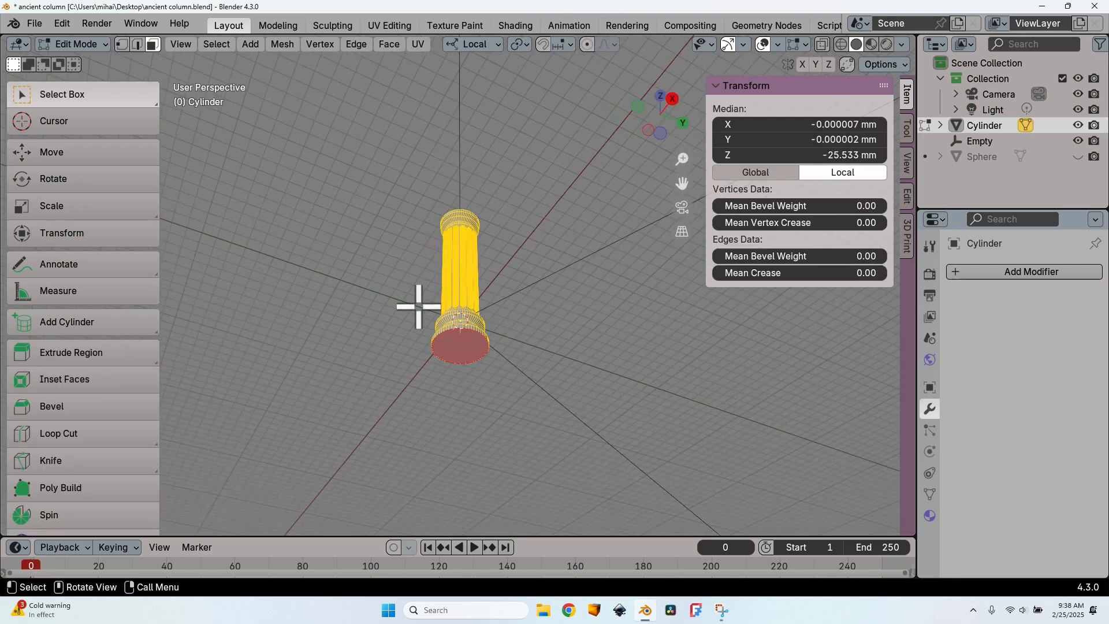
pyautogui.click(362, 303)
pyautogui.click(464, 352)
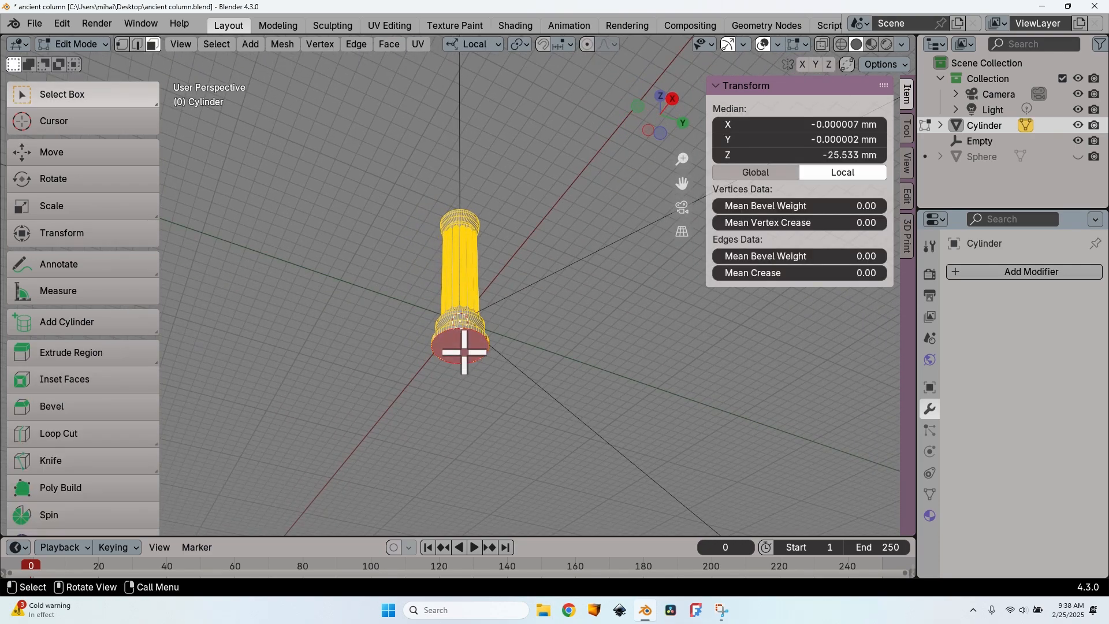
pyautogui.hotkey('shift', 's')
pyautogui.click(464, 445)
pyautogui.press('Tab')
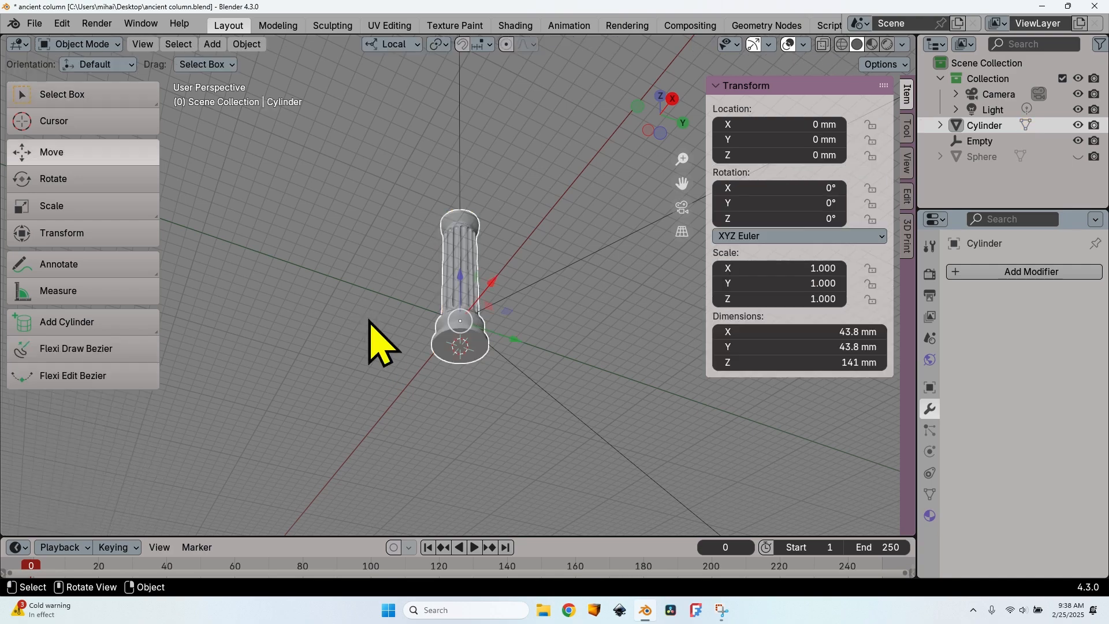
# Set the column's origin to the 3D cursor at the centre of its bottom face
pyautogui.rightClick(465, 363)
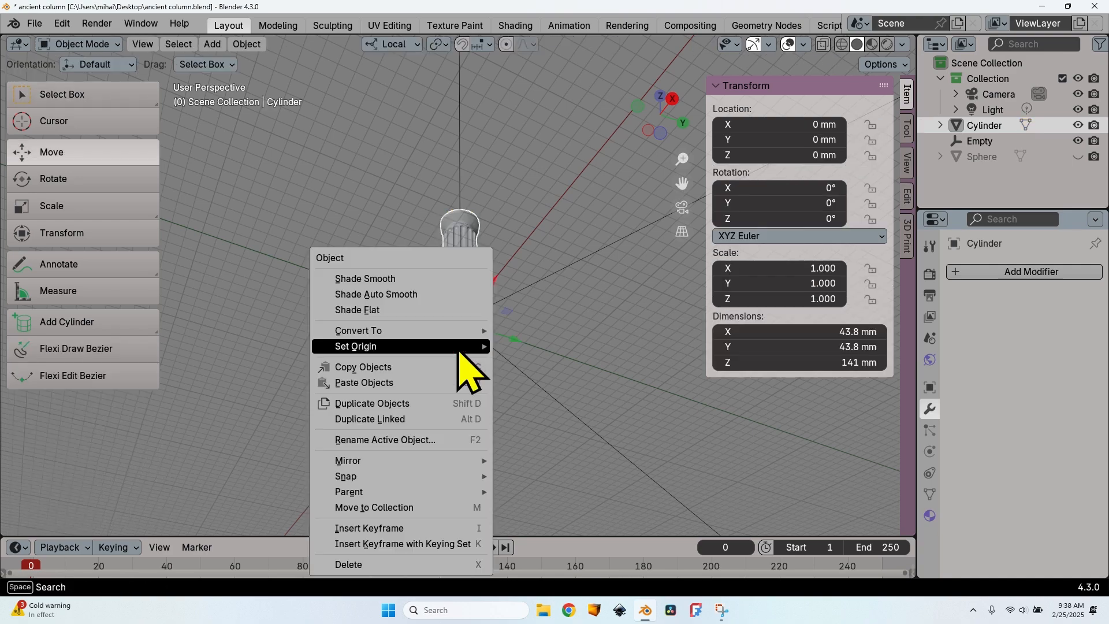
pyautogui.moveTo(464, 356)
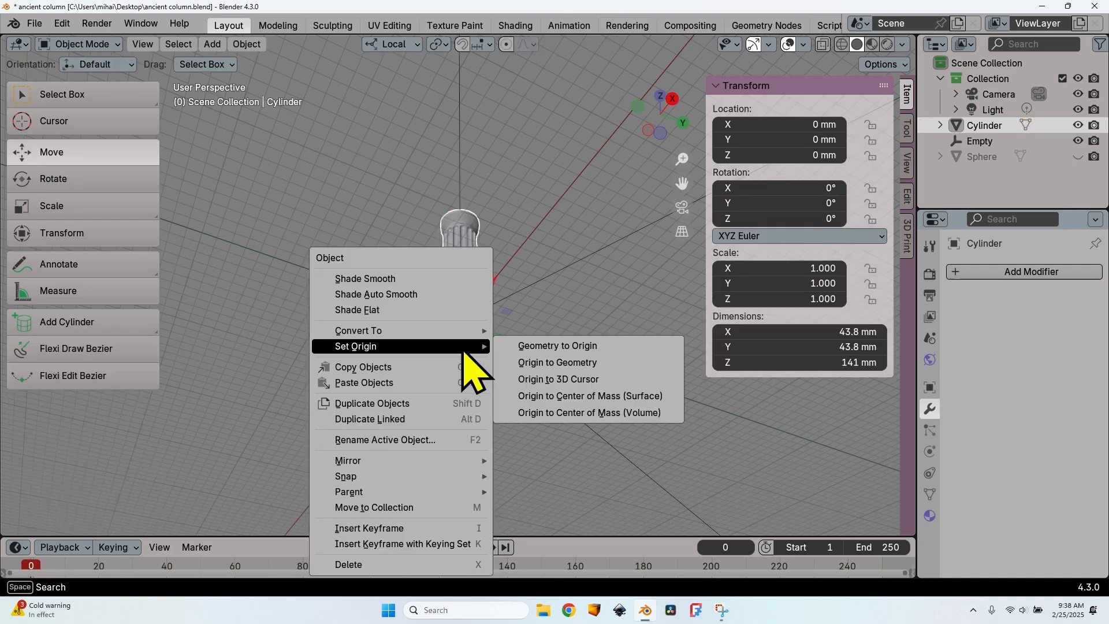
pyautogui.click(606, 381)
pyautogui.moveTo(494, 355); pyautogui.dragTo(544, 354, button='middle')
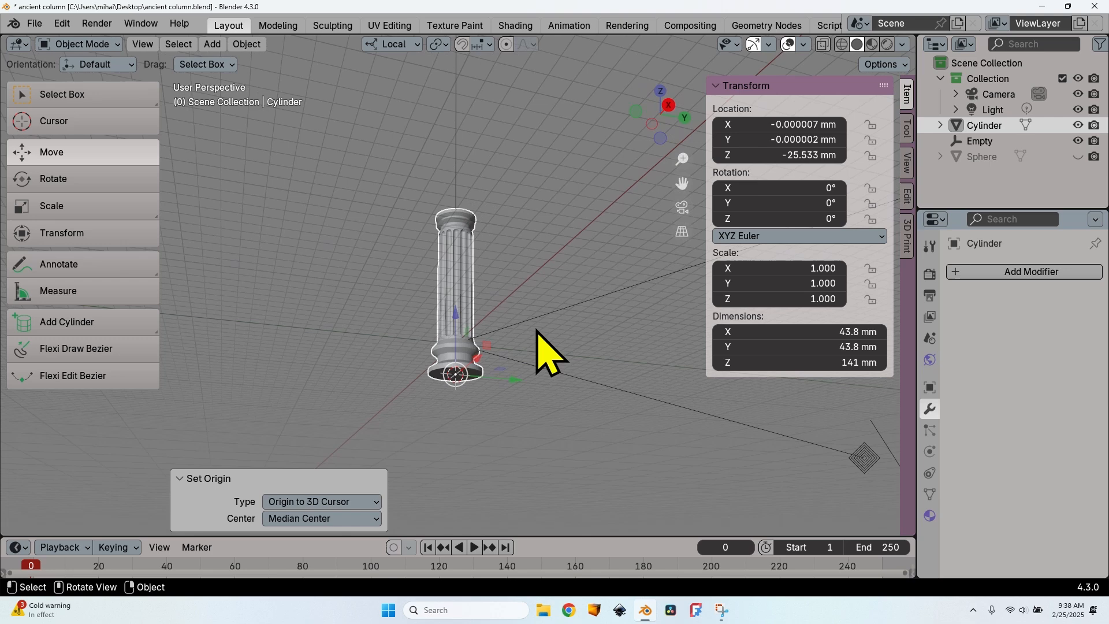
# Set the column's X, Y and Z location to 0 mm
pyautogui.click(802, 124)
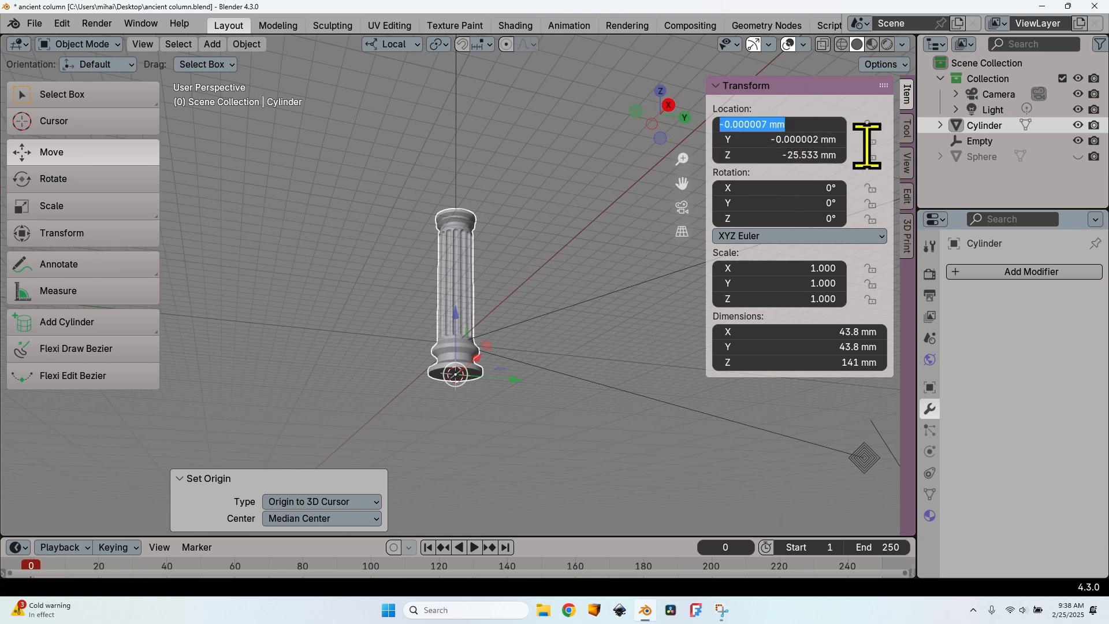
pyautogui.click(837, 140)
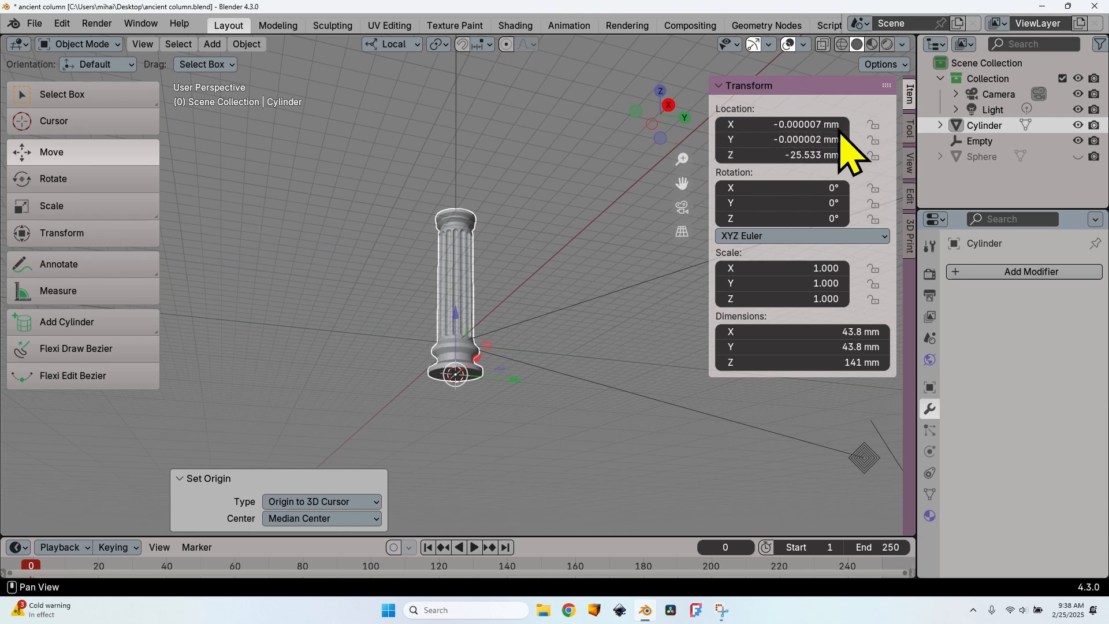
pyautogui.press('n')
pyautogui.press('n')
pyautogui.click(823, 124)
pyautogui.write('0')
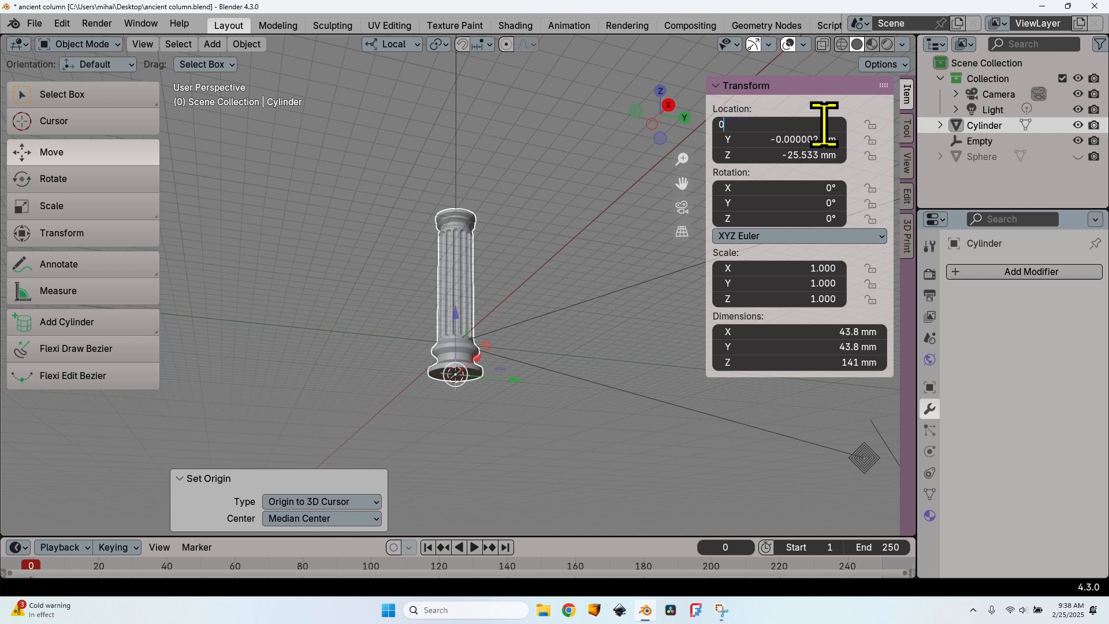
pyautogui.press('Tab')
pyautogui.write('0')
pyautogui.press('Tab')
pyautogui.write('0')
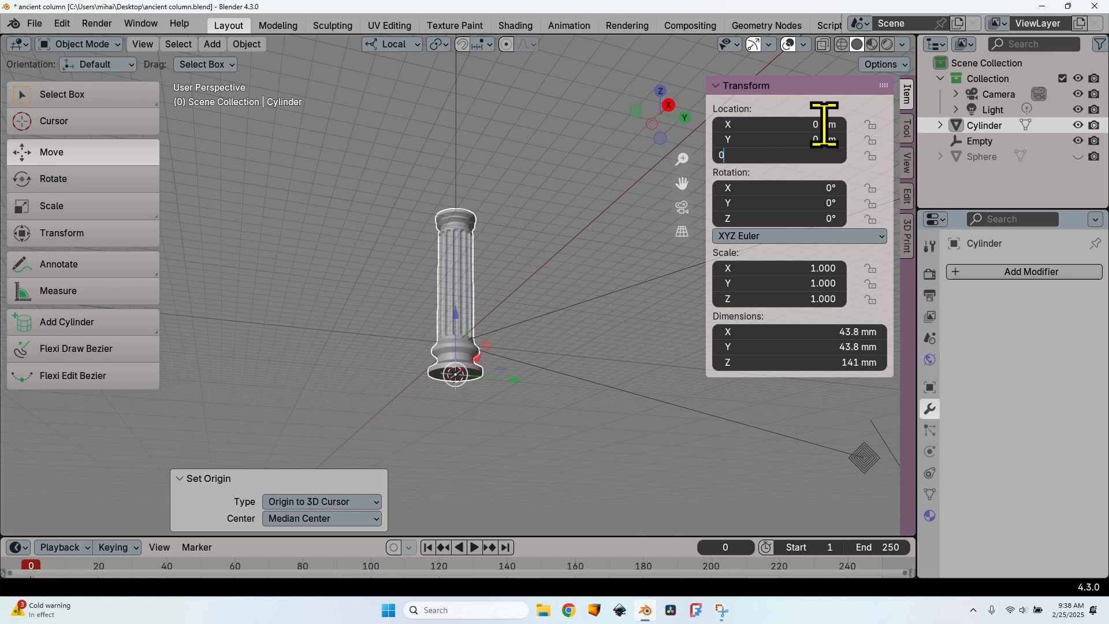
pyautogui.press('Return')
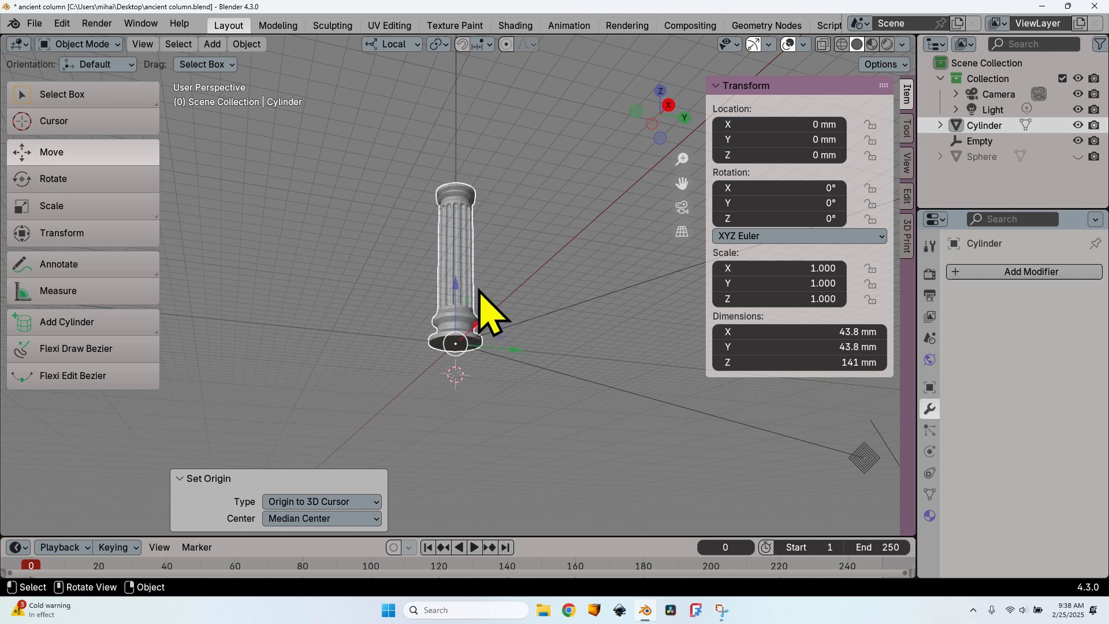
# Apply all transforms to the upright column
pyautogui.hotkey('ctrl', 'a')
pyautogui.click(454, 285)
pyautogui.hotkey('ctrl', 'a')
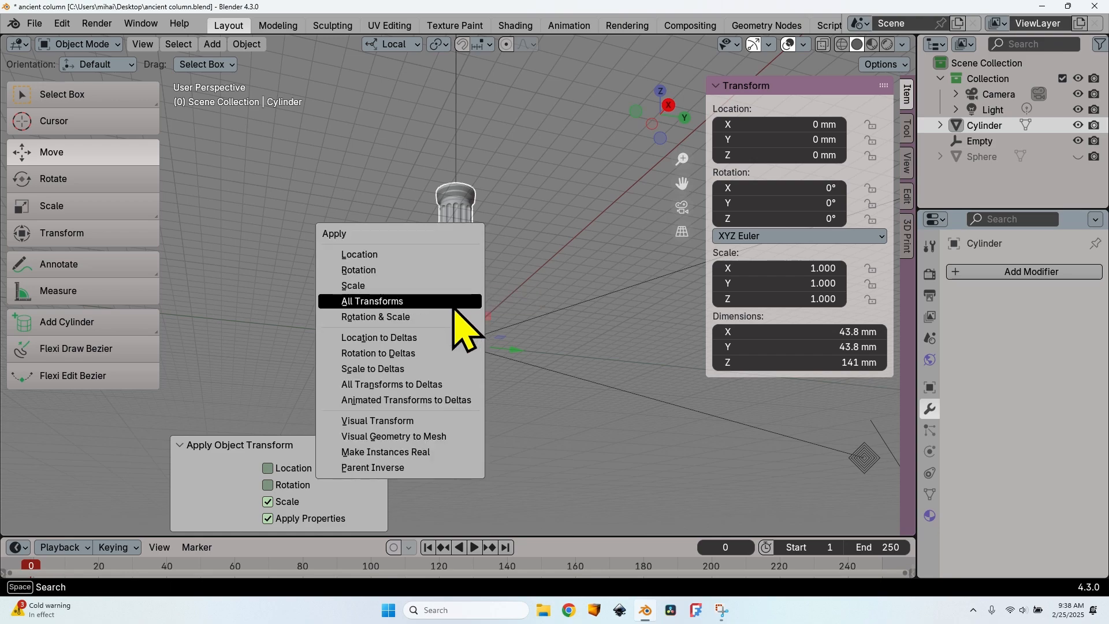
pyautogui.click(428, 301)
# Rotate the column -90° about its local X axis and apply all transforms
pyautogui.moveTo(525, 288); pyautogui.dragTo(536, 335, button='middle')
pyautogui.click(99, 184)
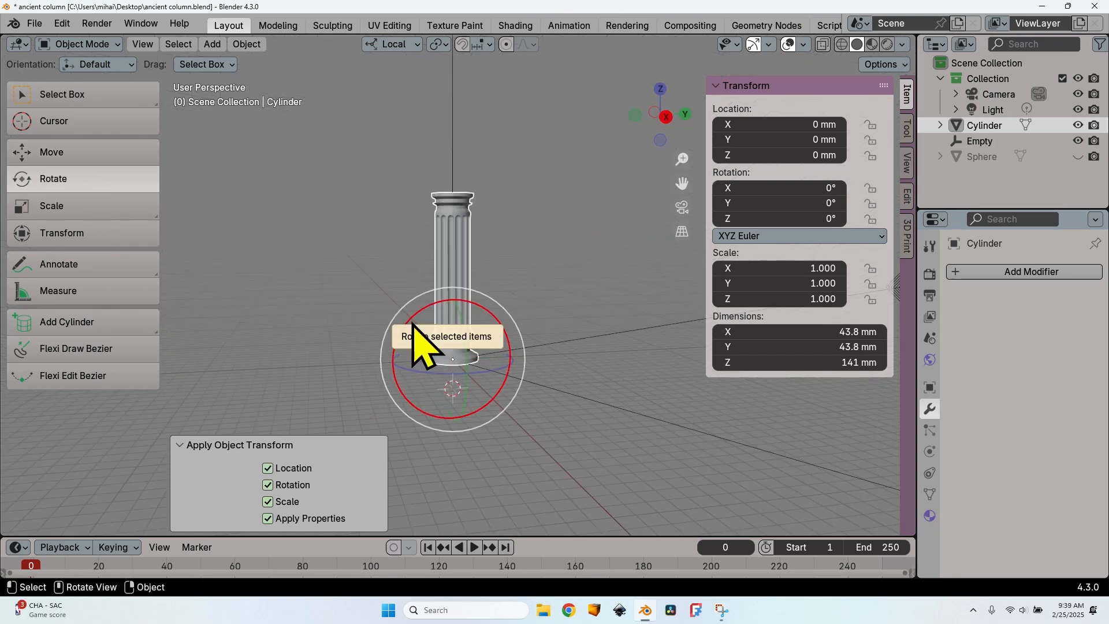
pyautogui.moveTo(421, 342); pyautogui.dragTo(335, 447)
pyautogui.click(335, 450)
pyautogui.write('-')
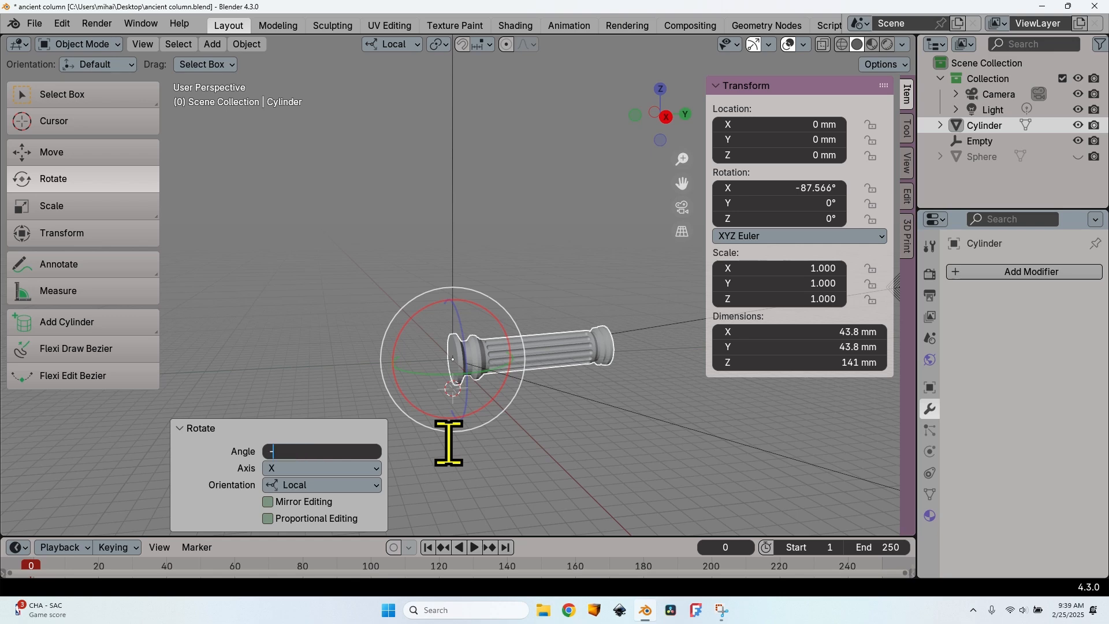
pyautogui.write('90')
pyautogui.press('Return')
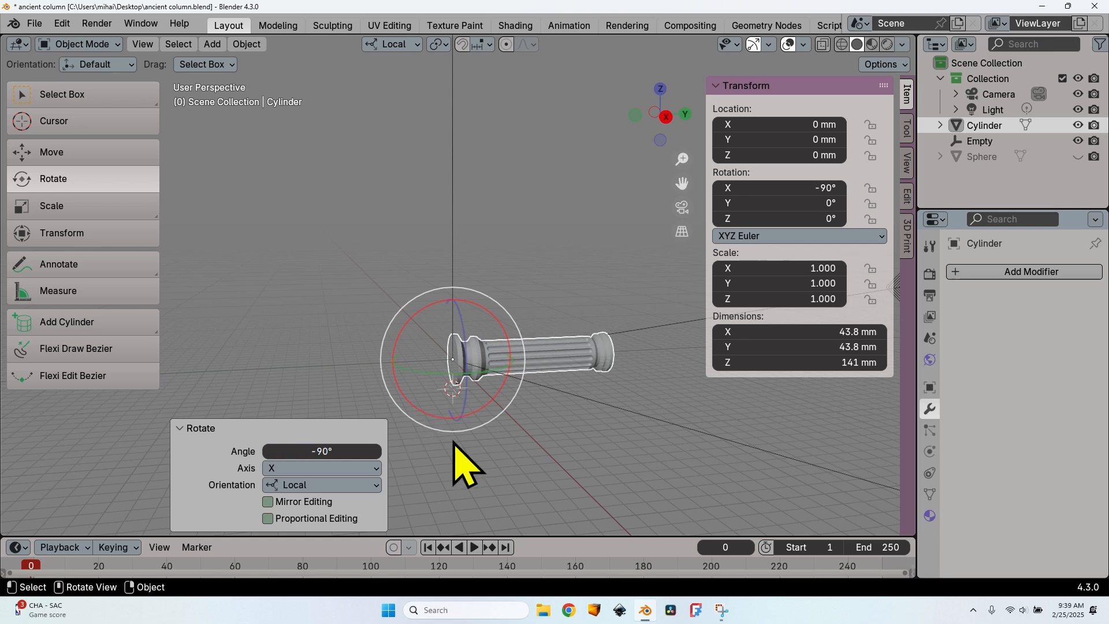
pyautogui.hotkey('ctrl', 'a')
pyautogui.click(442, 348)
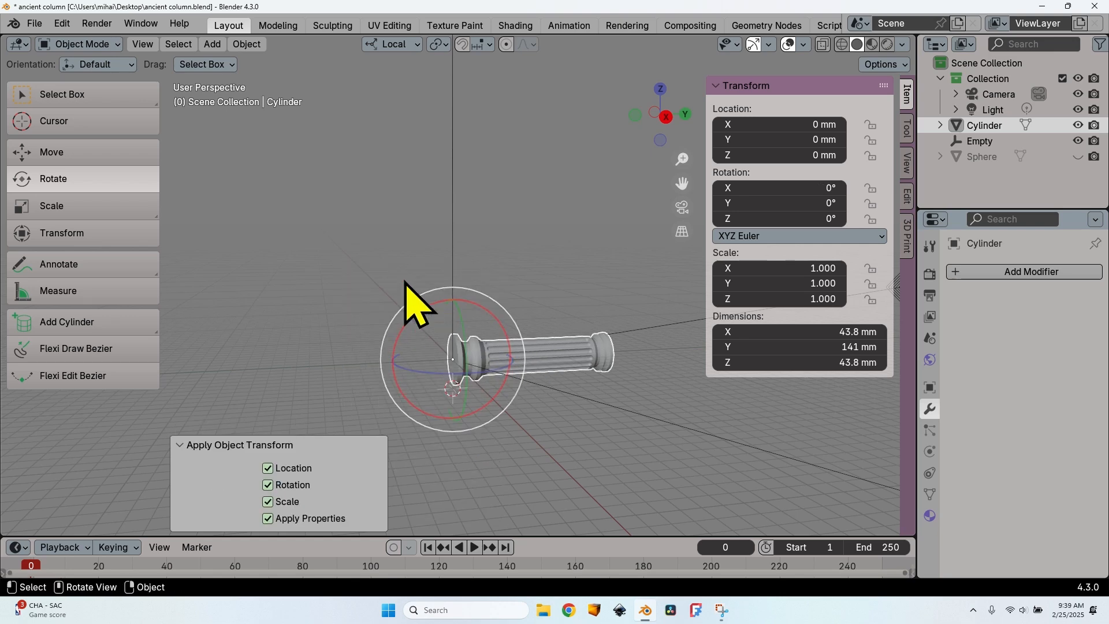
# Deselect the column and save the file
pyautogui.click(388, 267)
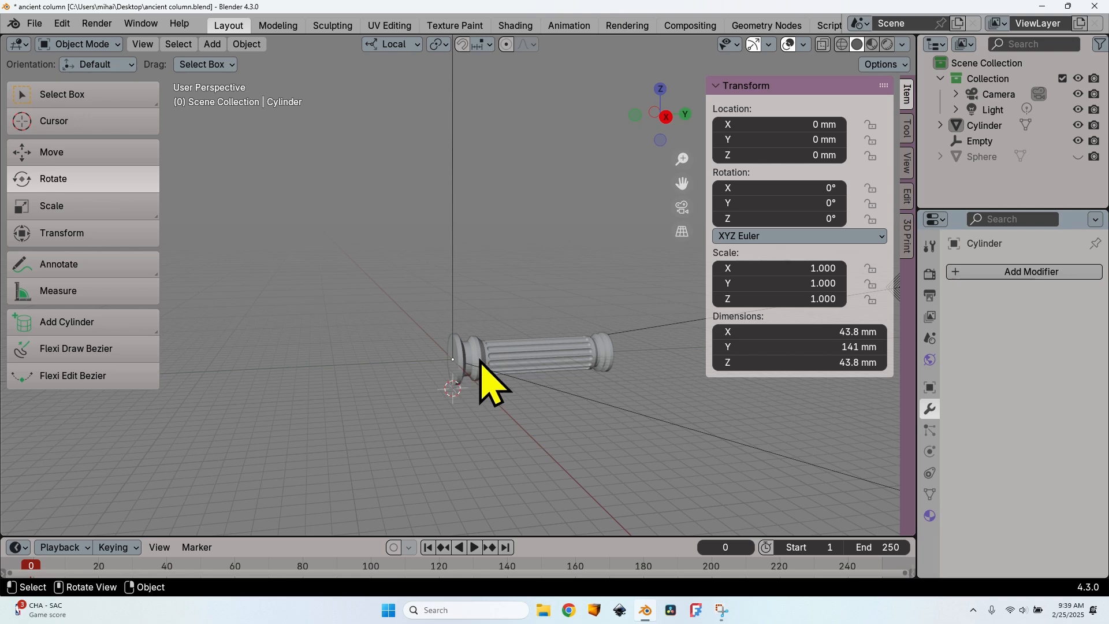
pyautogui.moveTo(481, 361); pyautogui.dragTo(532, 374, button='middle')
pyautogui.hotkey('ctrl', 's')
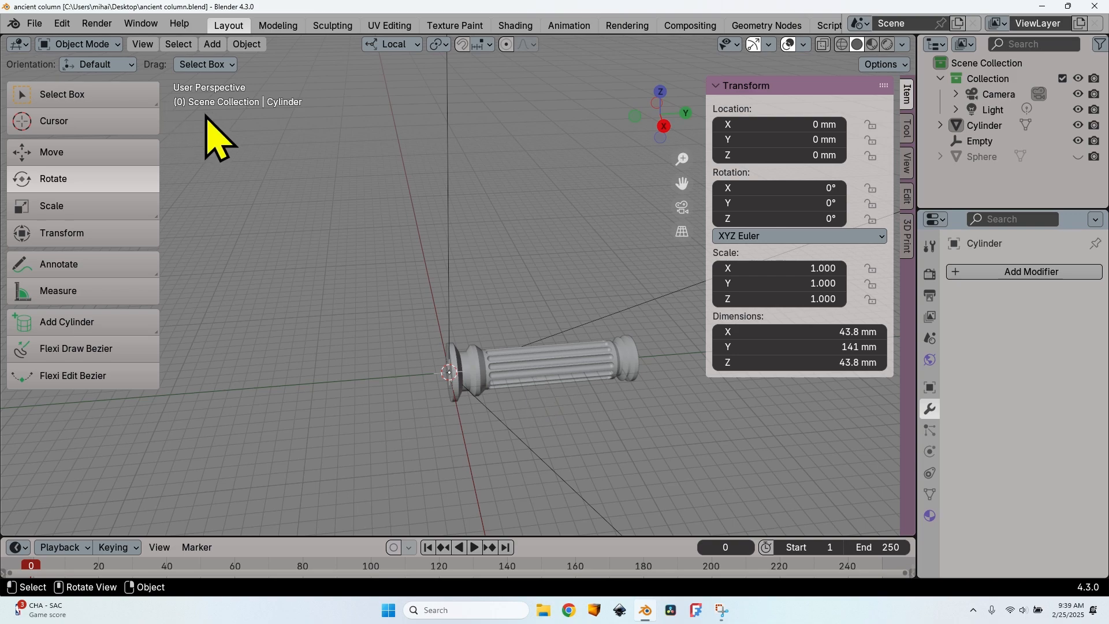
# Install the Fabex CNC extension from disk using fabexcnc (1).zip in the Downloads folder
pyautogui.click(60, 24)
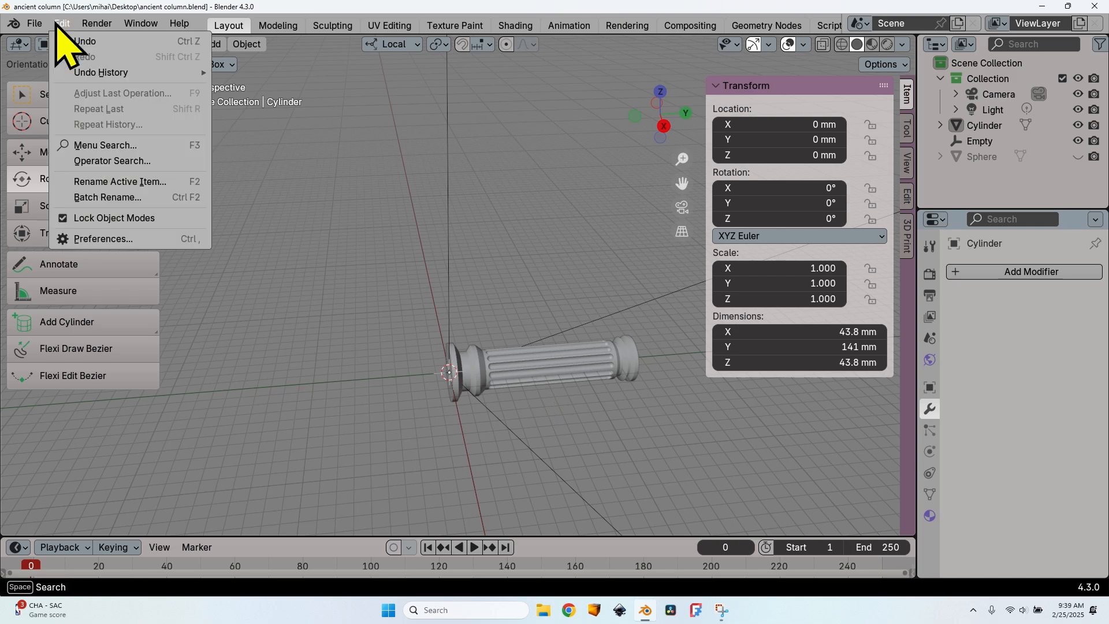
pyautogui.click(130, 238)
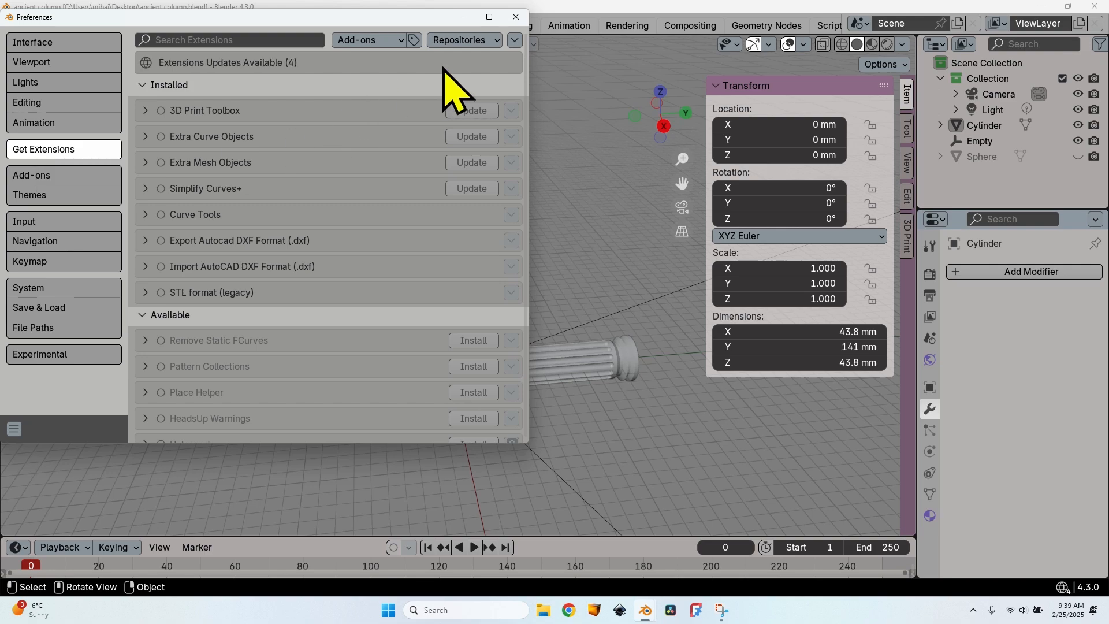
pyautogui.click(515, 40)
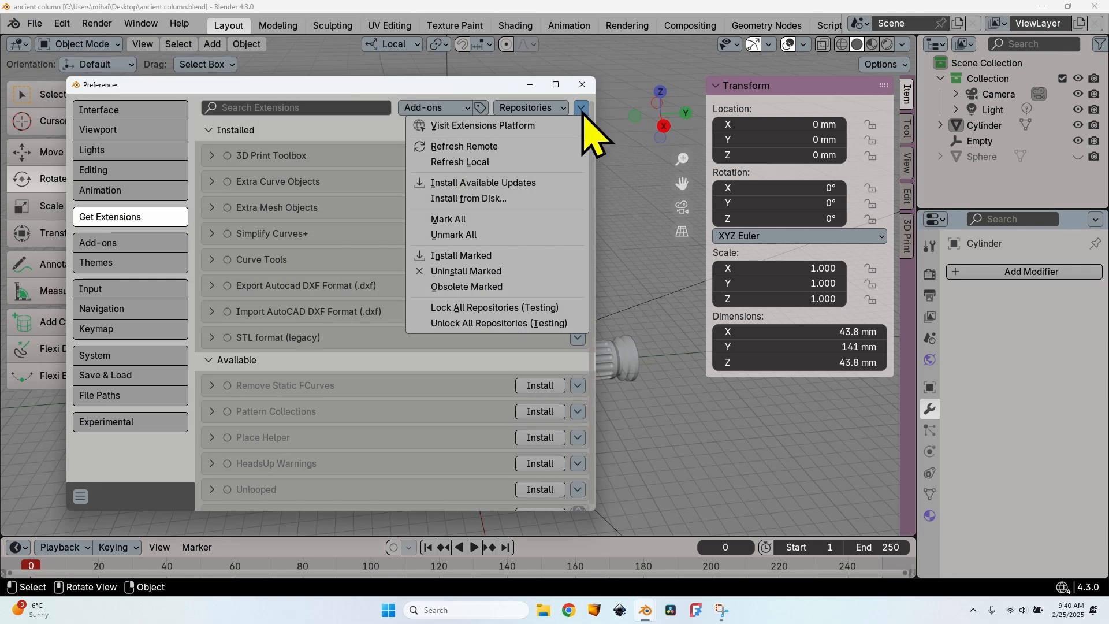
pyautogui.click(523, 199)
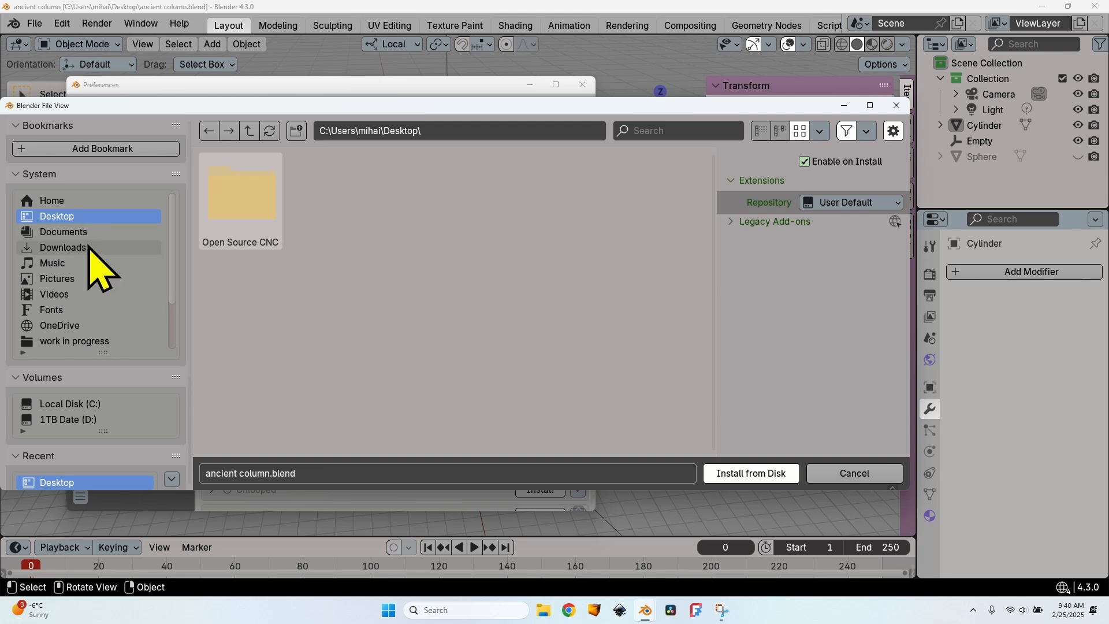
pyautogui.click(63, 247)
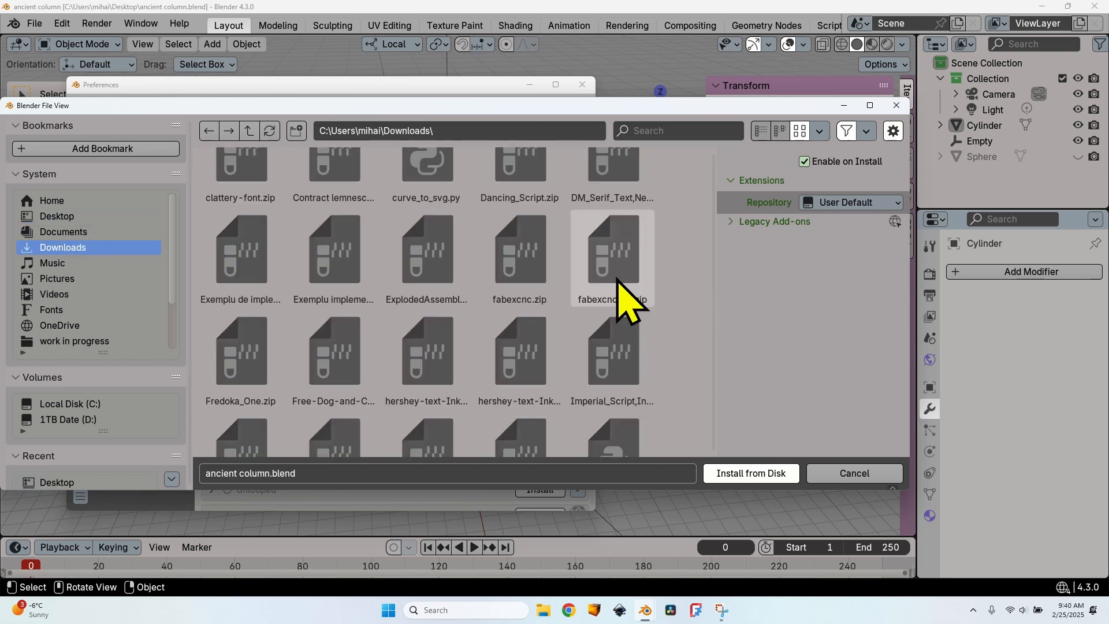
pyautogui.click(623, 297)
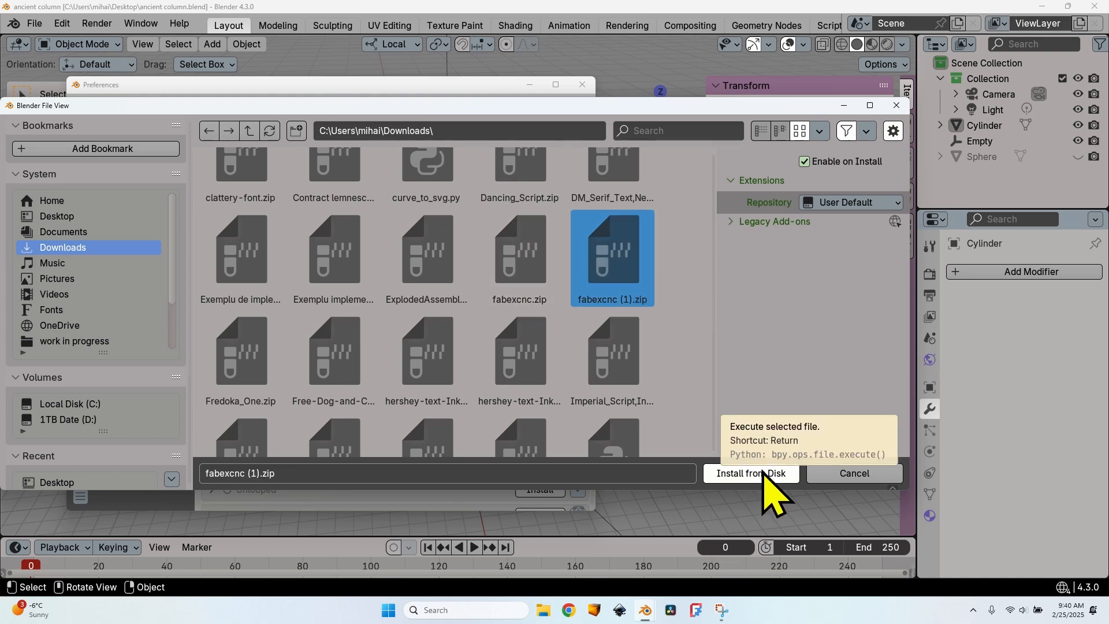
pyautogui.click(763, 472)
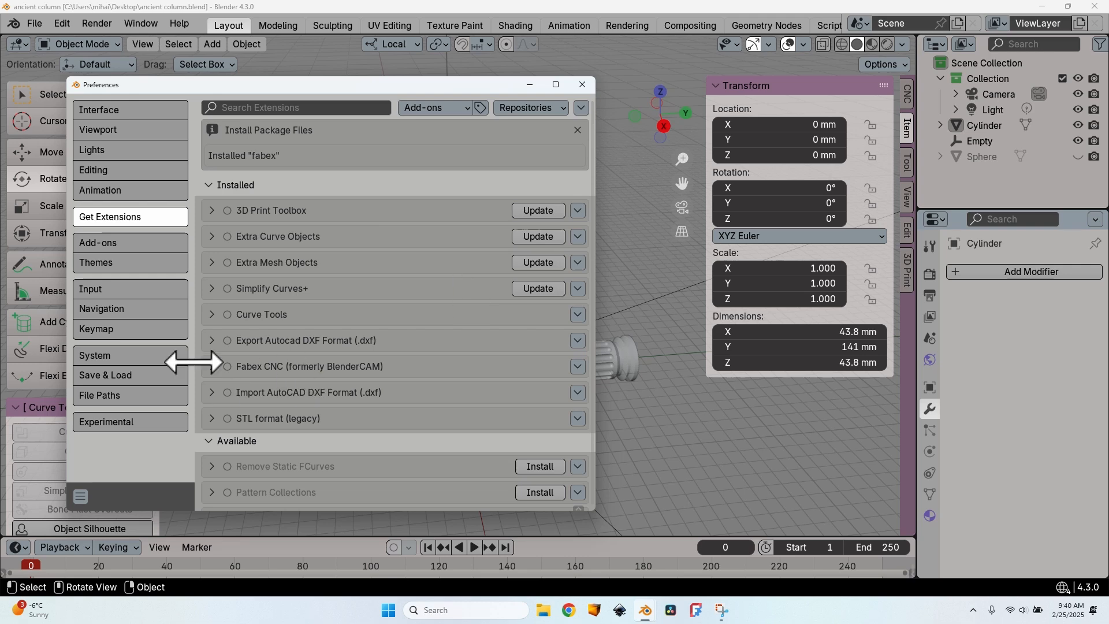
# Review the Fabex CNC add-on's version details and panel layout preferences, and close the preferences
pyautogui.click(214, 367)
pyautogui.scroll(-6, 371, 347)
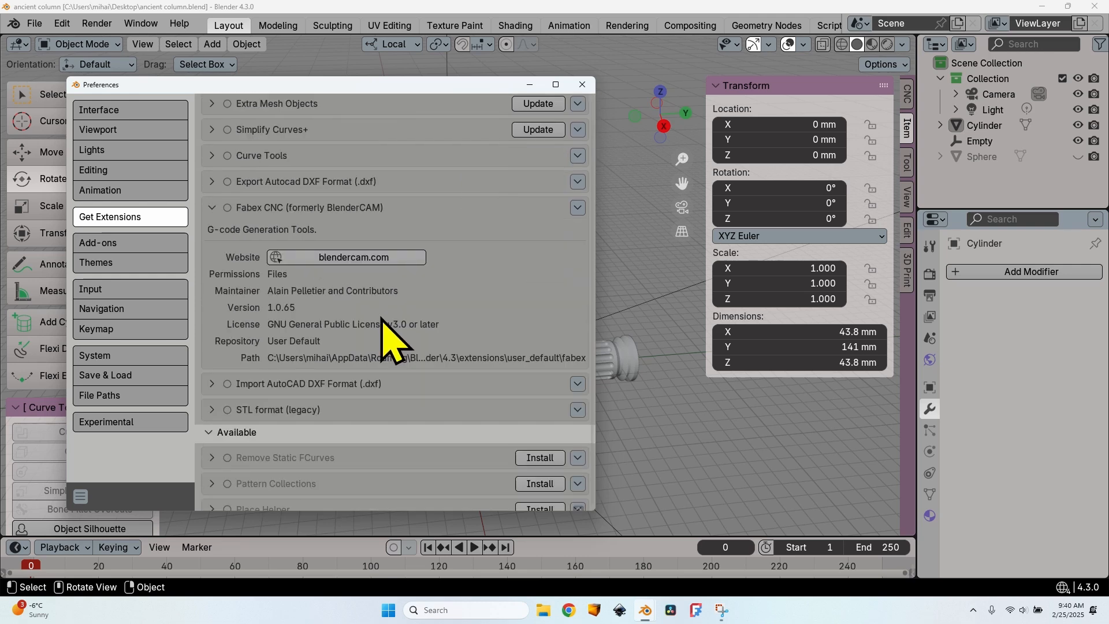
pyautogui.click(118, 245)
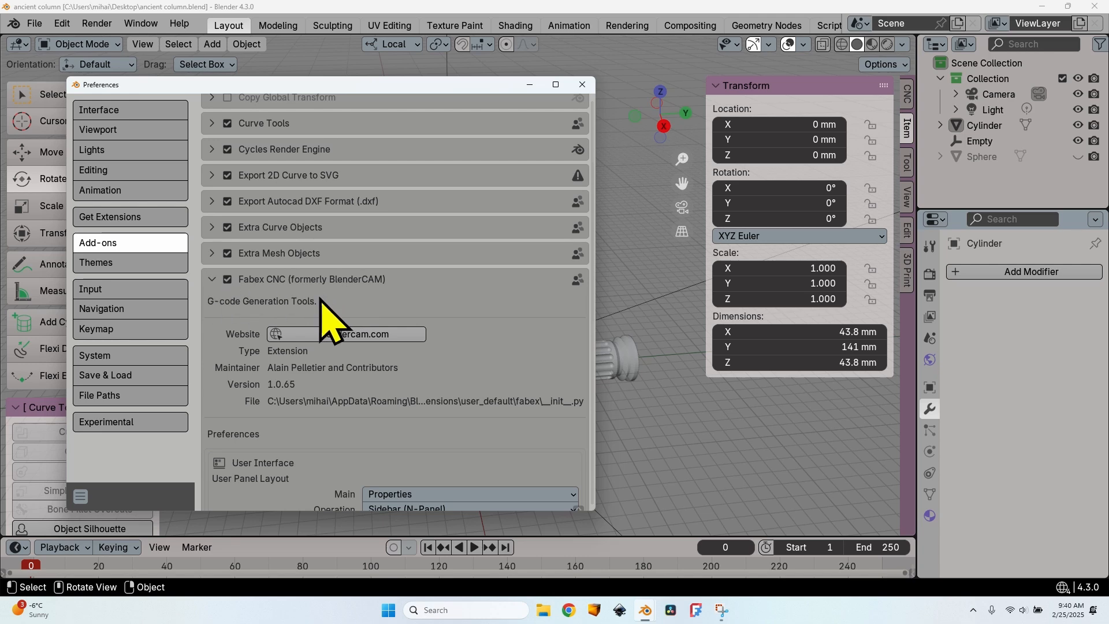
pyautogui.scroll(-5, 458, 352)
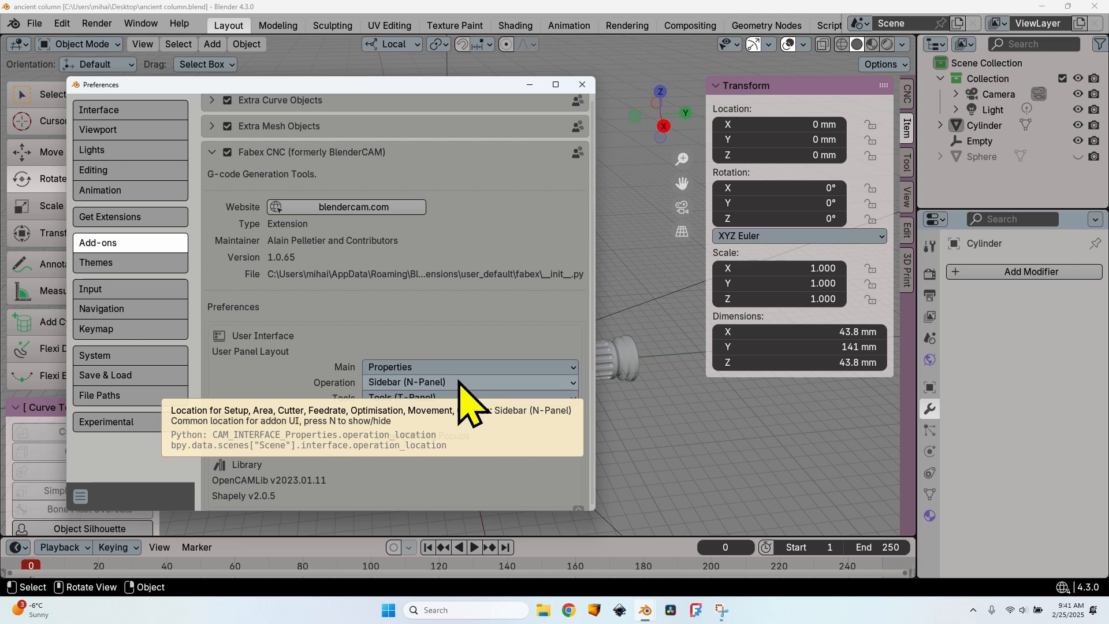
pyautogui.scroll(-1, 506, 436)
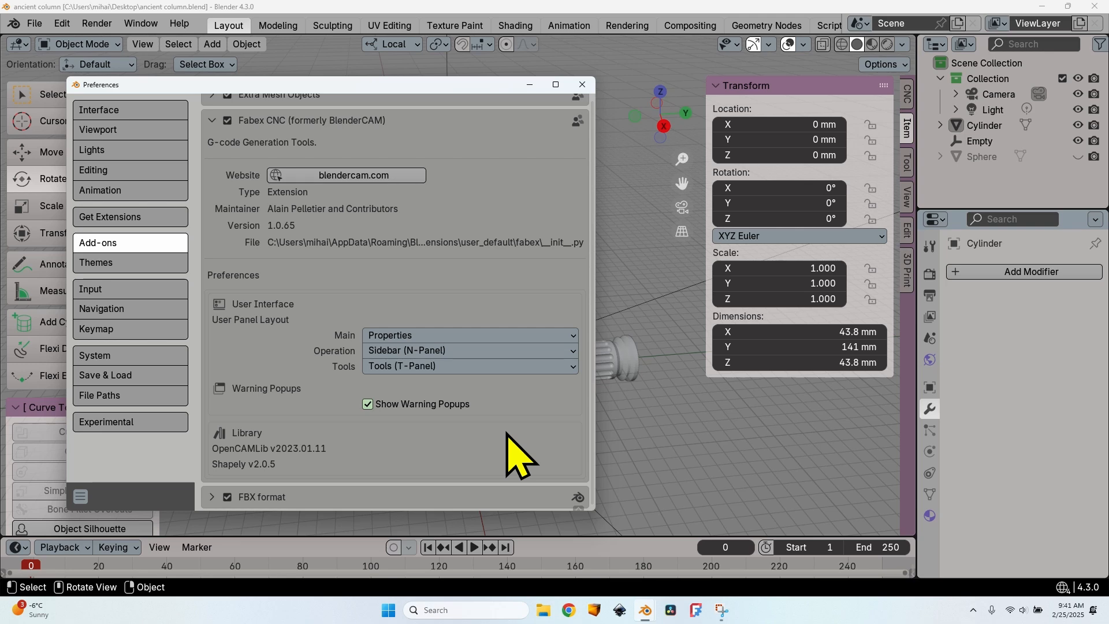
pyautogui.click(581, 85)
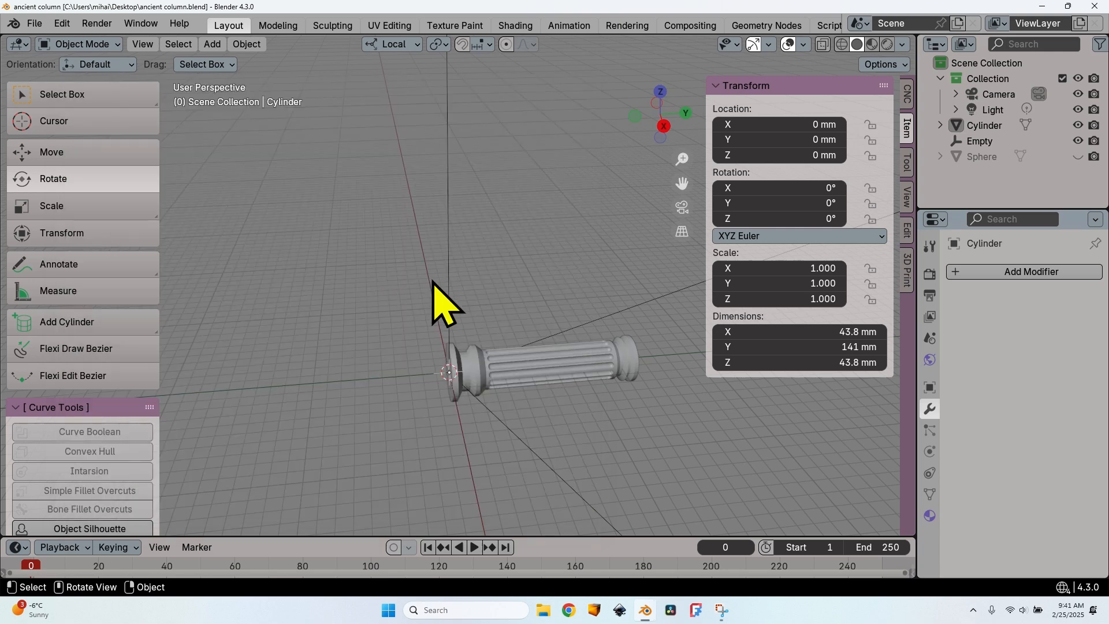
# Set the scene's render engine to Fabex CNC/CAM
pyautogui.click(929, 275)
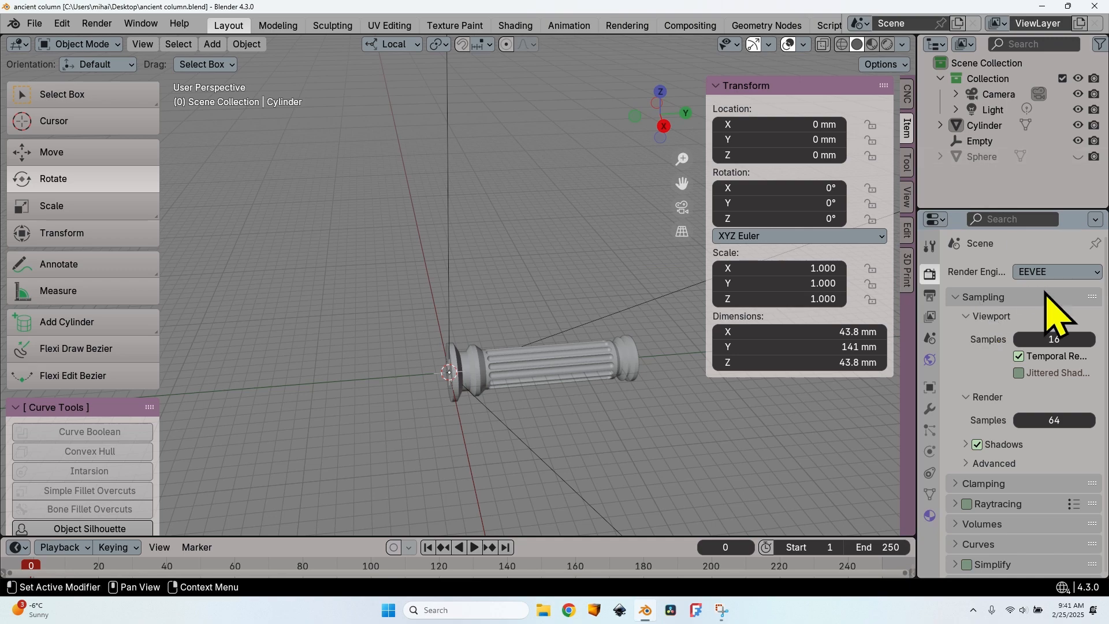
pyautogui.click(1065, 284)
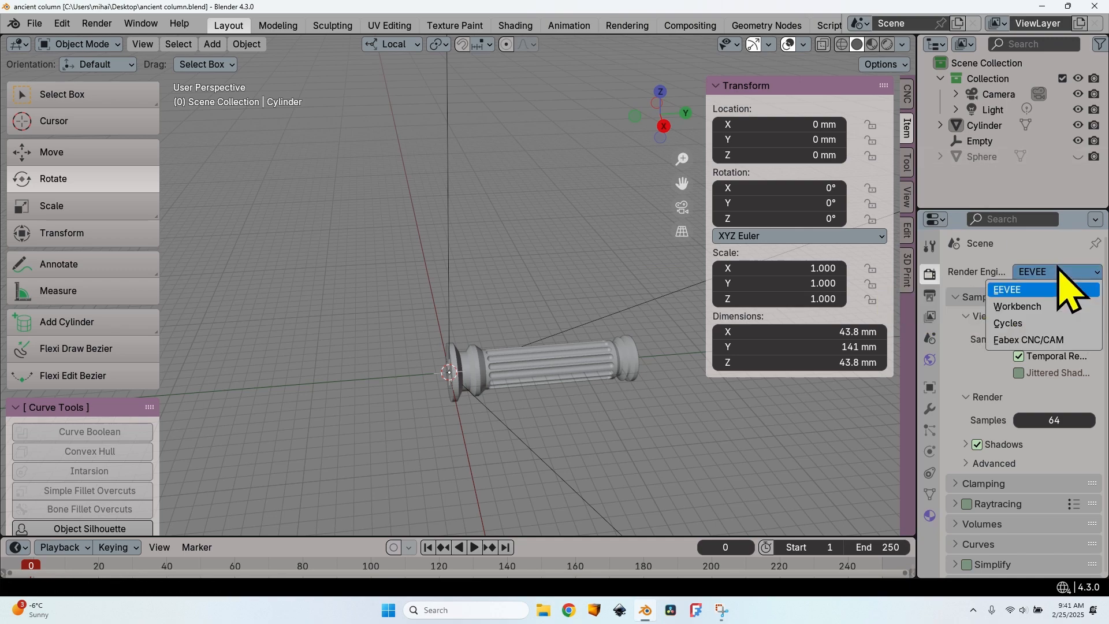
pyautogui.click(1052, 341)
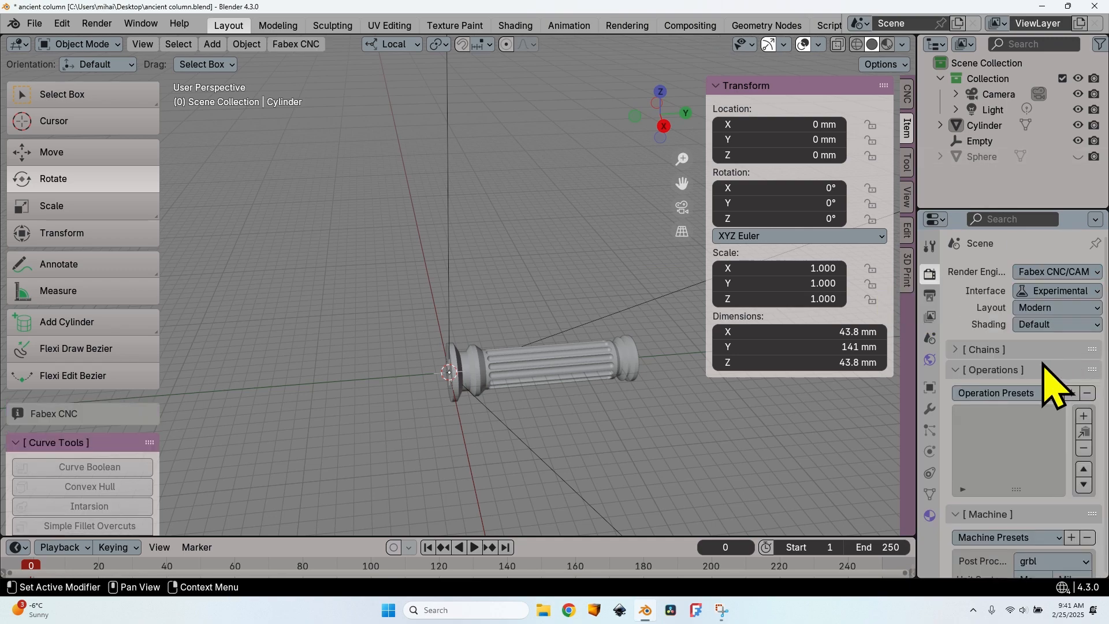
# Widen the properties editor and review the machine's post processor, unit system, collet size and work area settings
pyautogui.scroll(-5, 1052, 387)
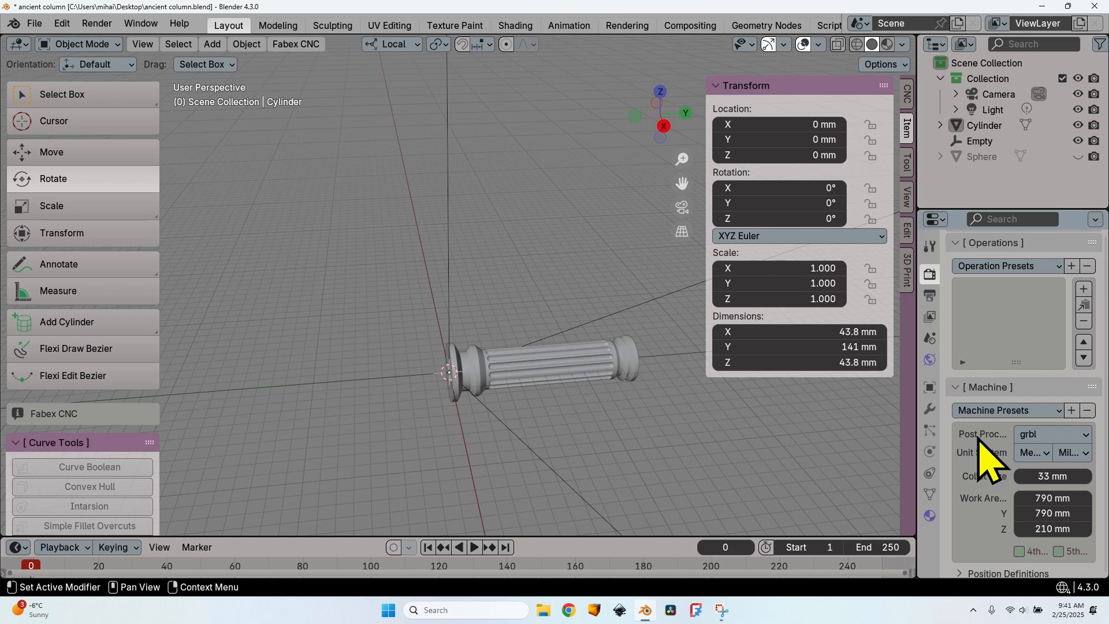
pyautogui.moveTo(913, 433); pyautogui.dragTo(838, 427)
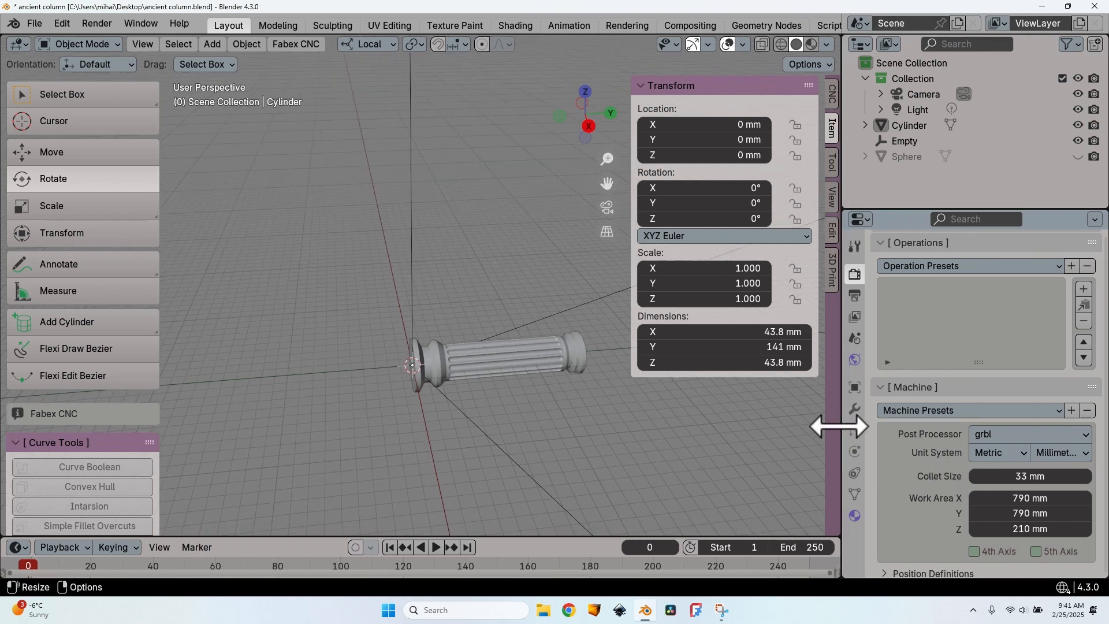
pyautogui.click(1011, 434)
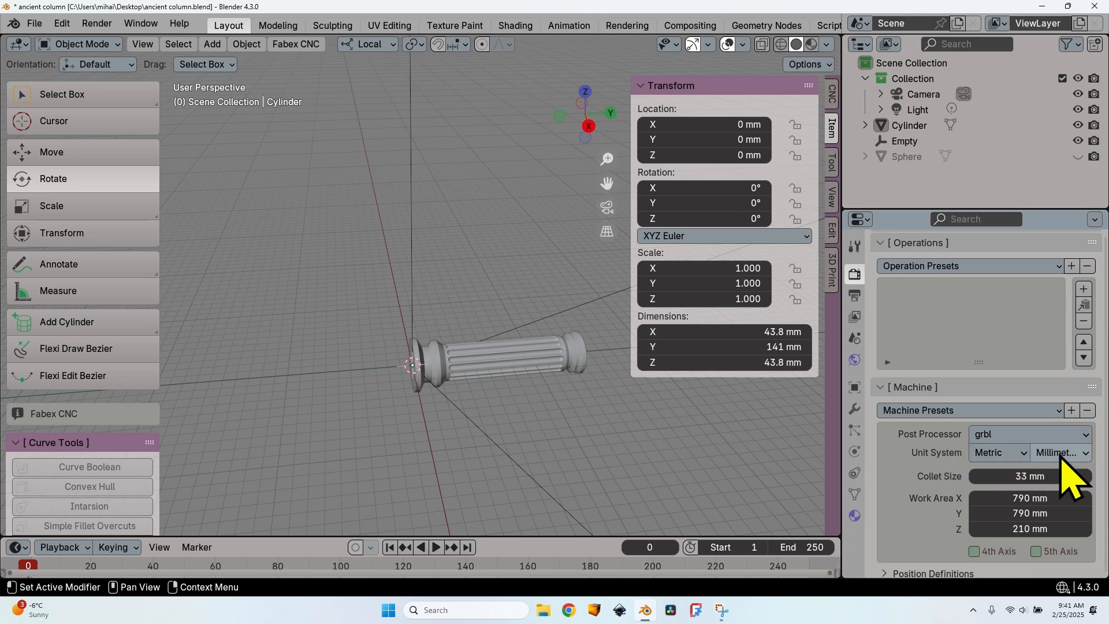
pyautogui.scroll(-3, 919, 488)
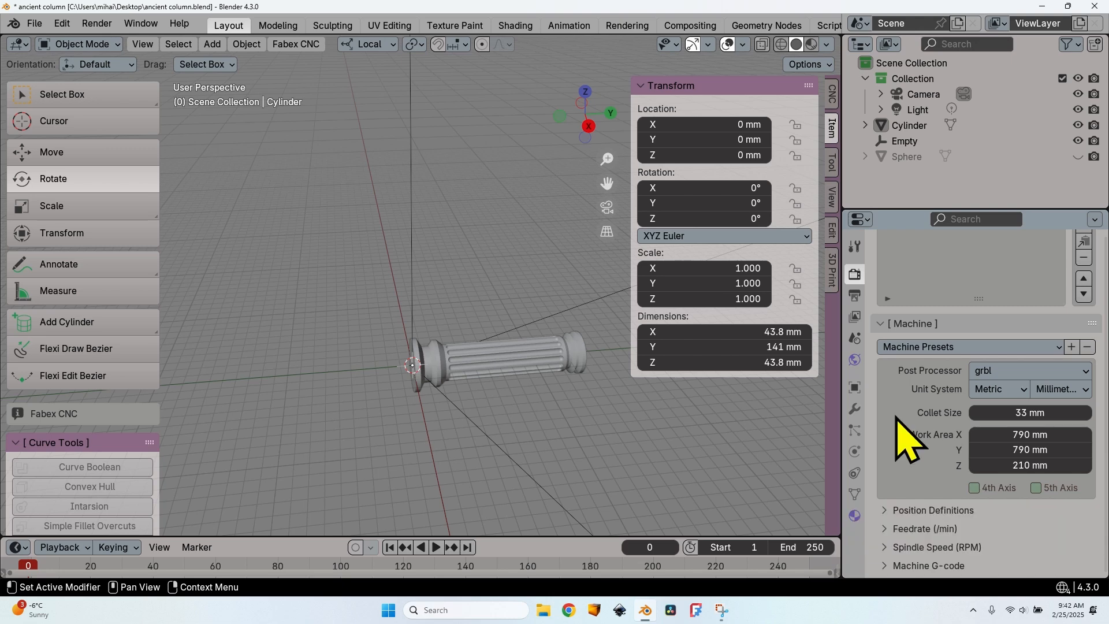
pyautogui.scroll(1, 914, 428)
pyautogui.scroll(5, 923, 433)
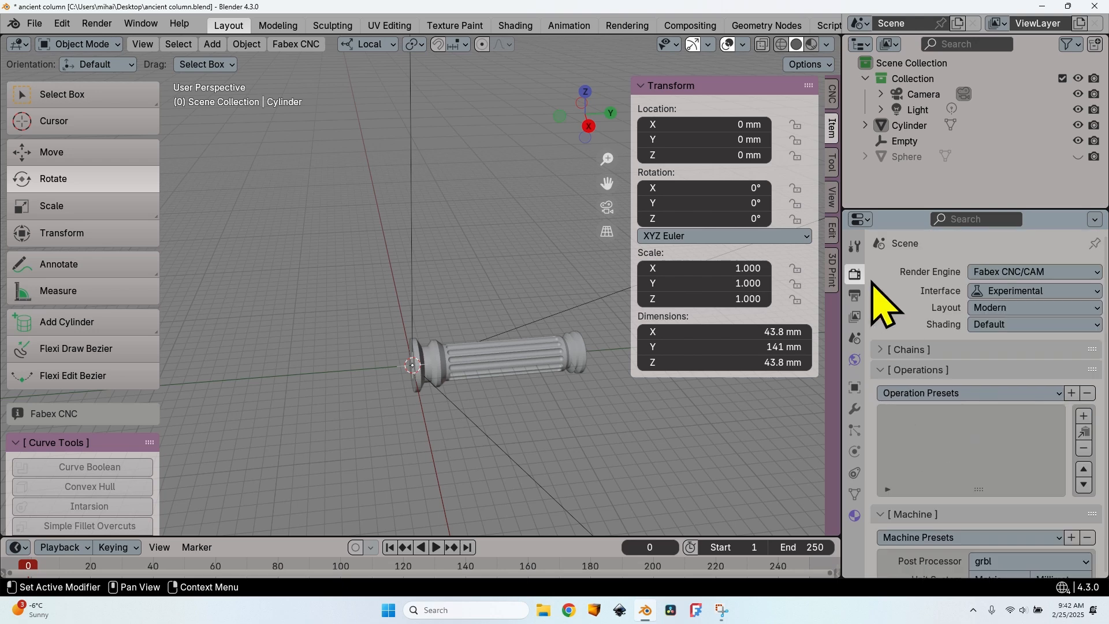
# Select the column and add a new CAM operation for it
pyautogui.click(523, 373)
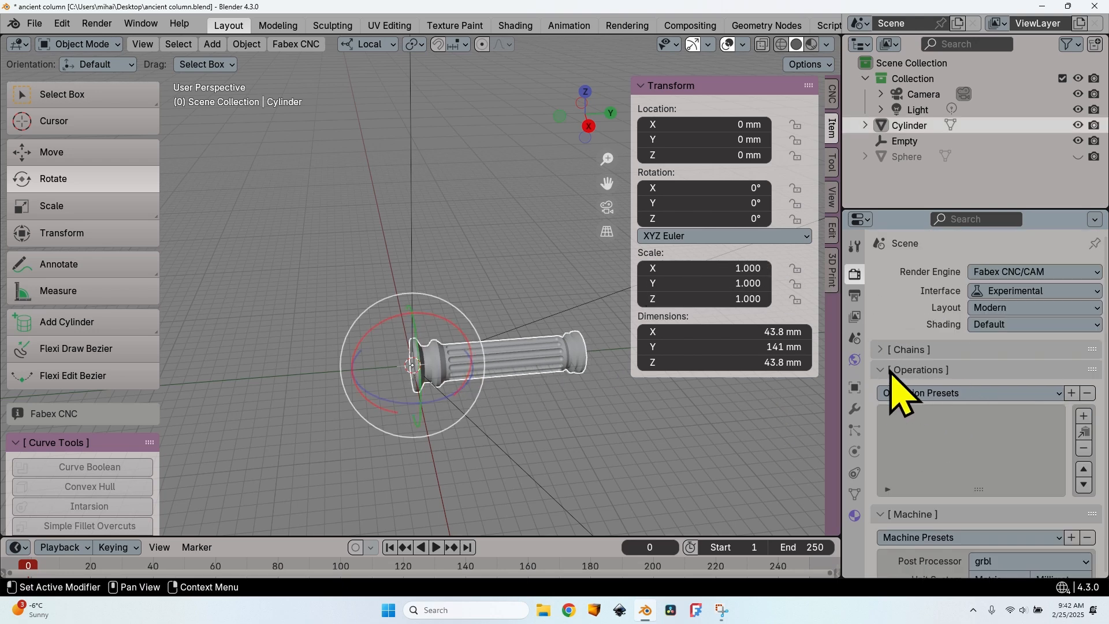
pyautogui.click(1082, 416)
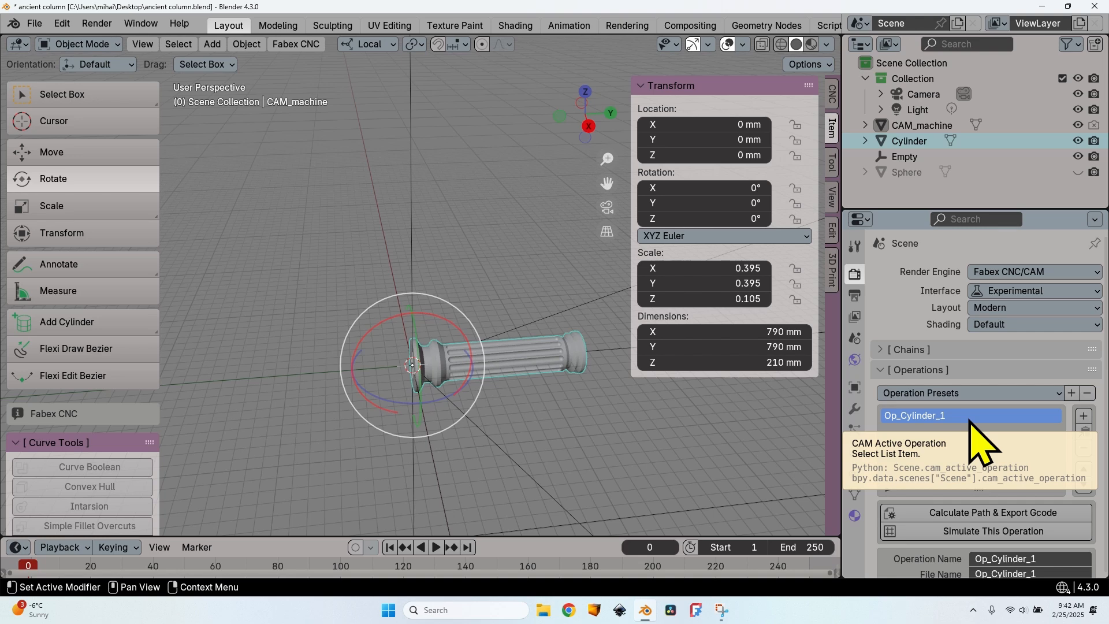
pyautogui.scroll(-3, 976, 439)
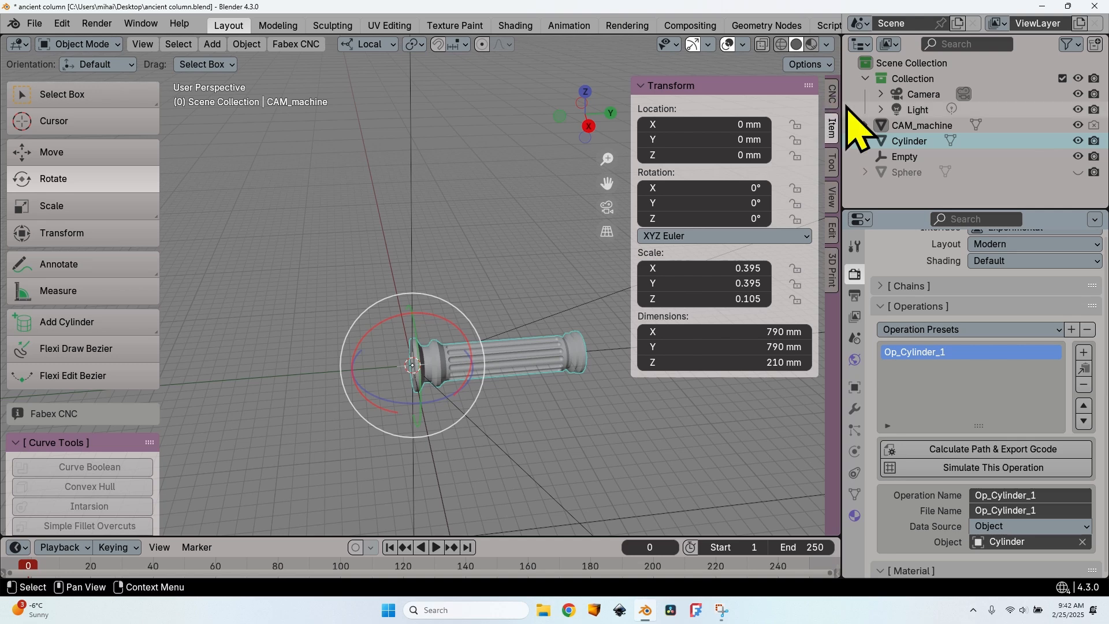
# Set the column operation's axis count to 4 axis - EXPERIMENTAL and enable its A Axis
pyautogui.press('n')
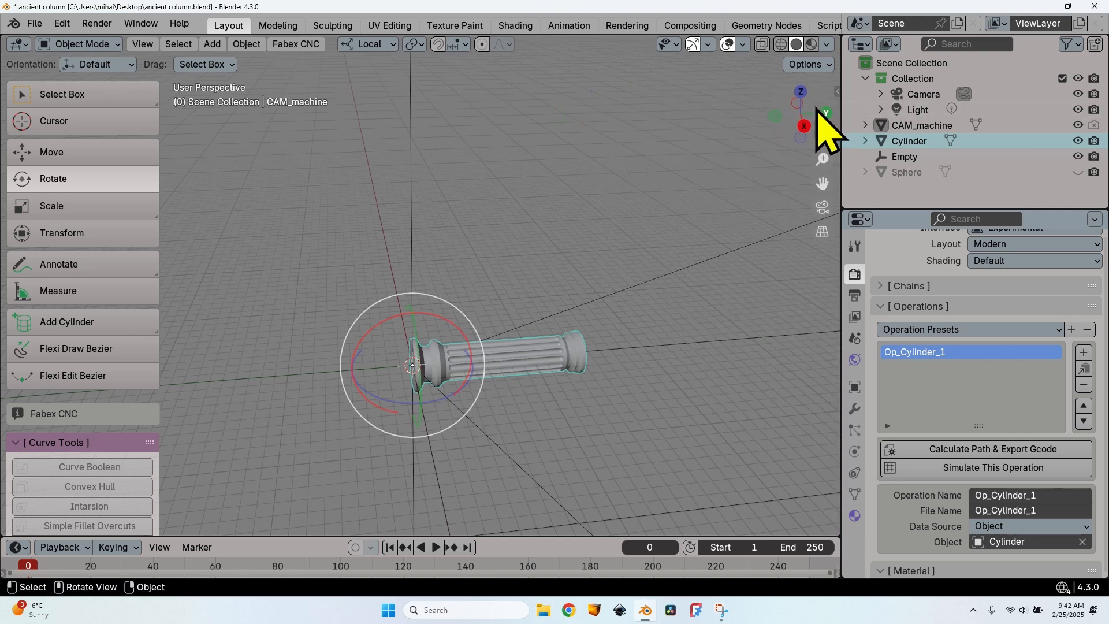
pyautogui.press('n')
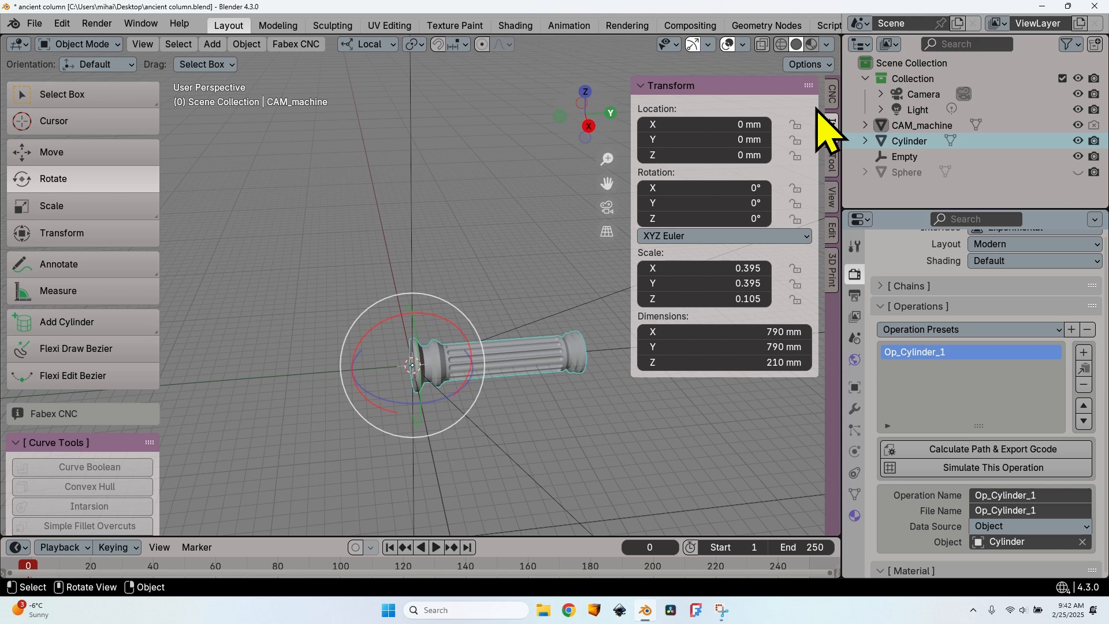
pyautogui.click(832, 95)
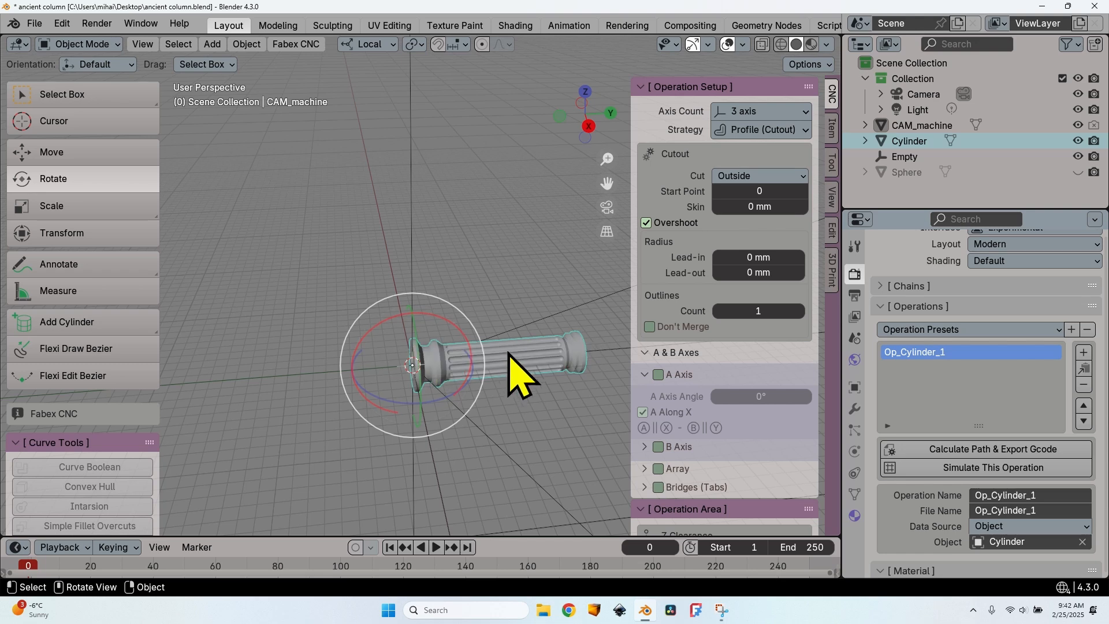
pyautogui.click(758, 105)
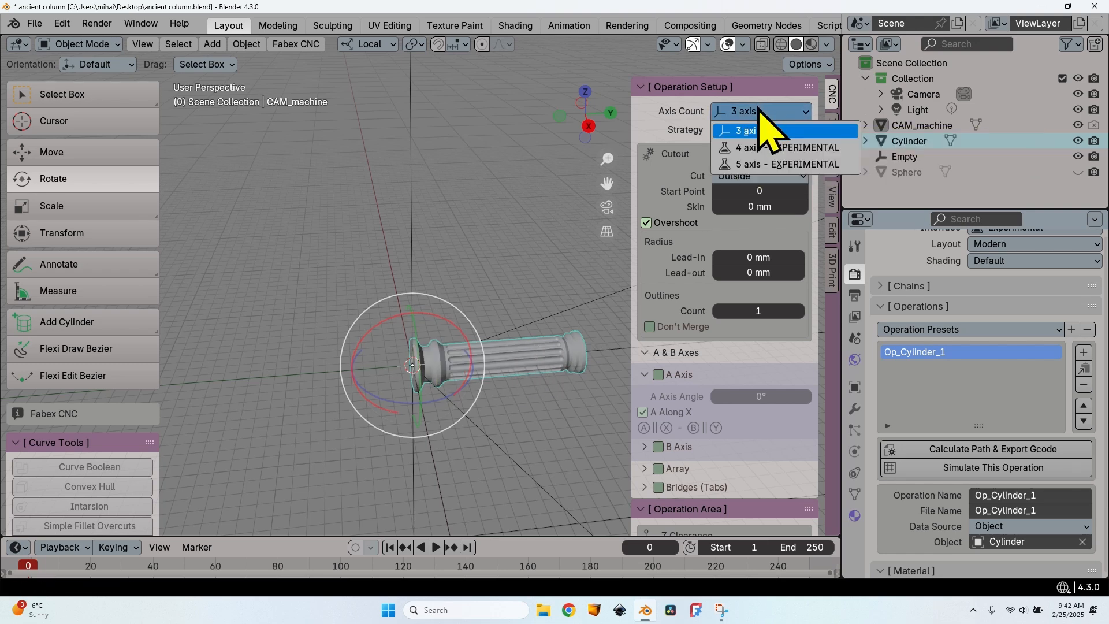
pyautogui.click(769, 149)
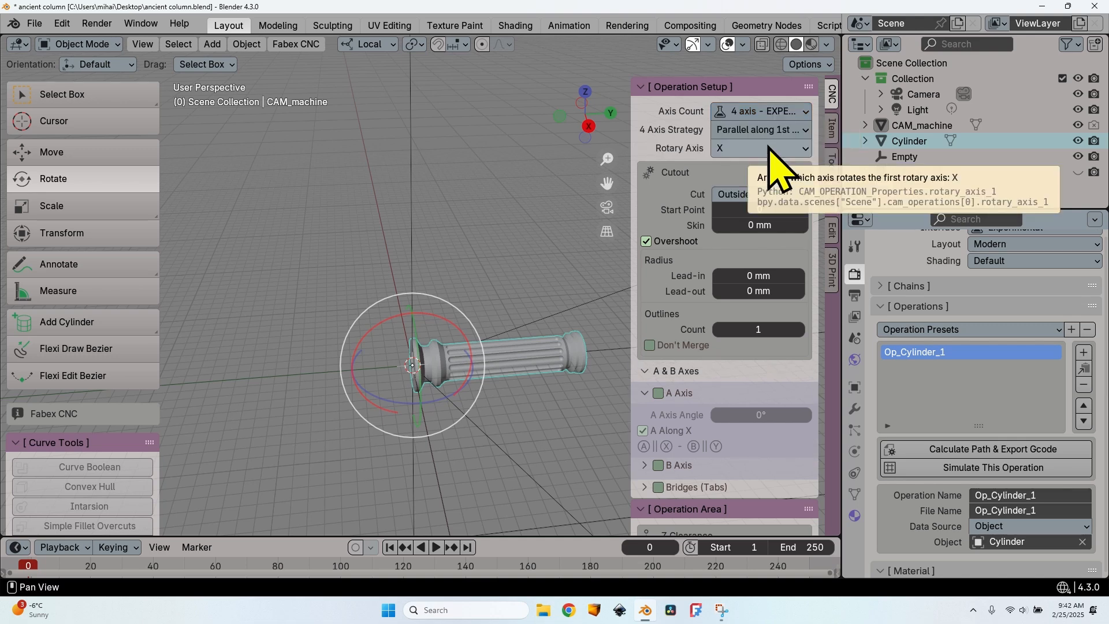
pyautogui.click(768, 130)
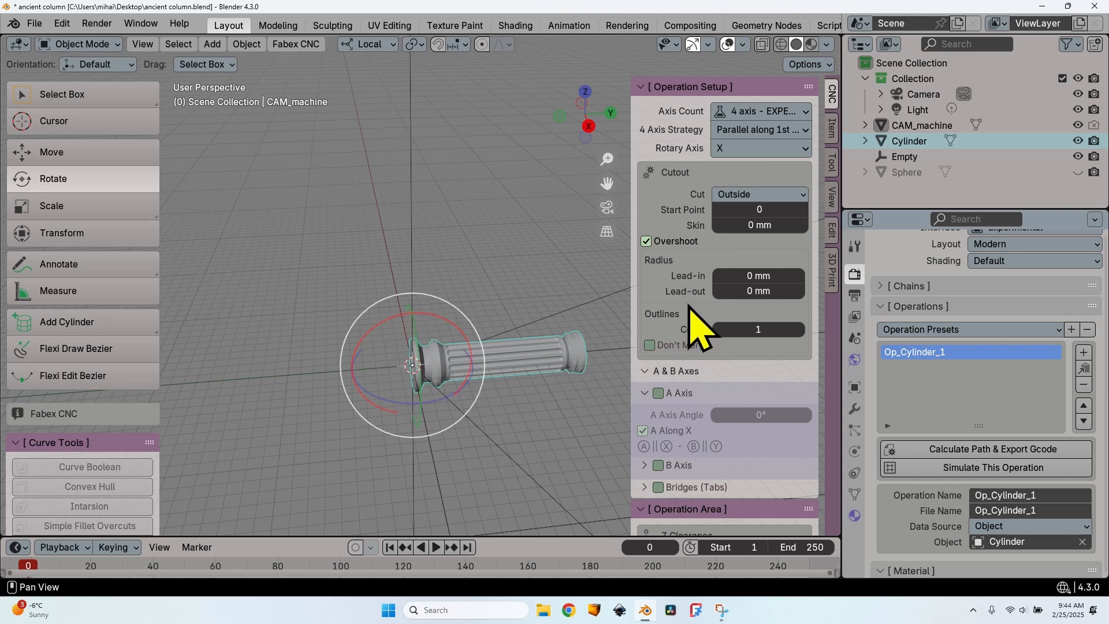
pyautogui.scroll(-3, 692, 316)
pyautogui.click(659, 329)
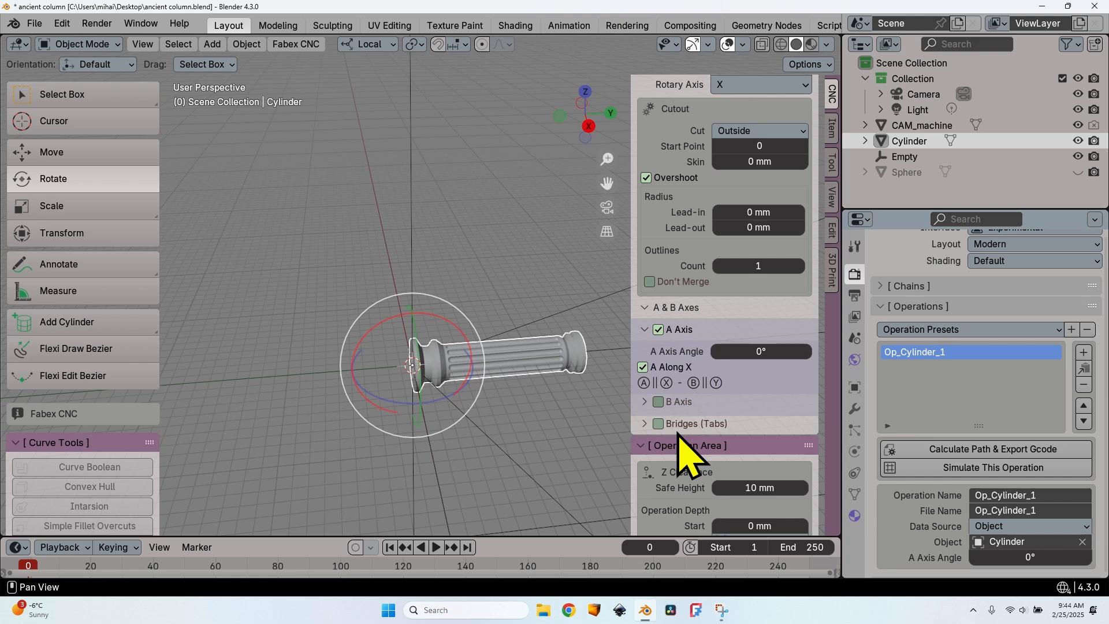
# Review the operation's clearance and depth settings, view the column's end face from the front and show its dimensions
pyautogui.scroll(-5, 687, 438)
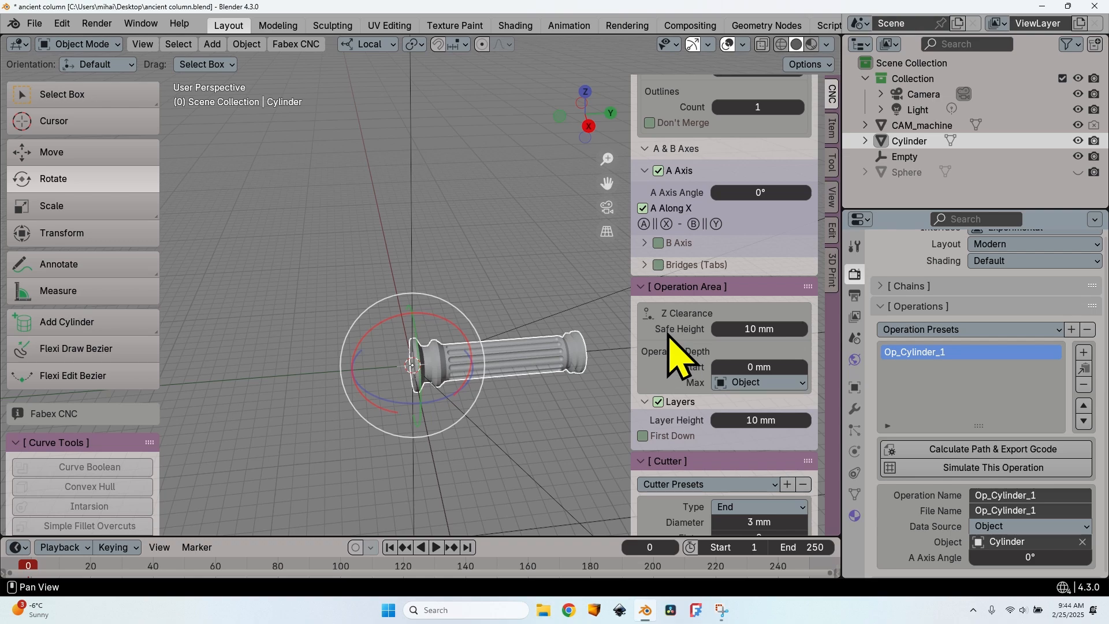
pyautogui.moveTo(612, 341); pyautogui.dragTo(149, 161, button='middle')
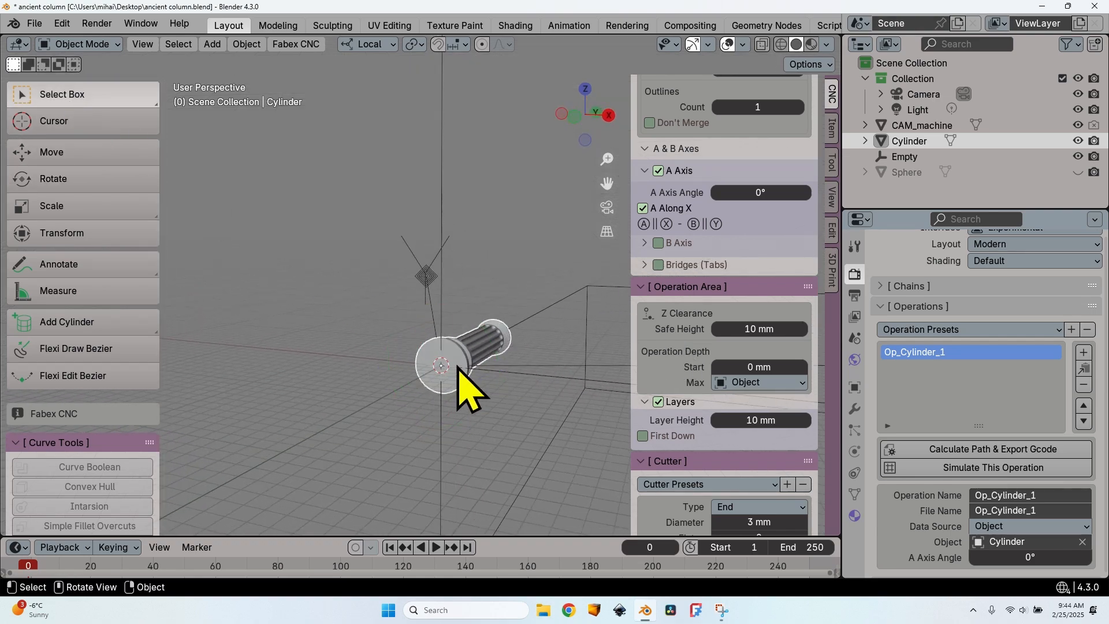
pyautogui.click(576, 117)
pyautogui.scroll(3, 458, 409)
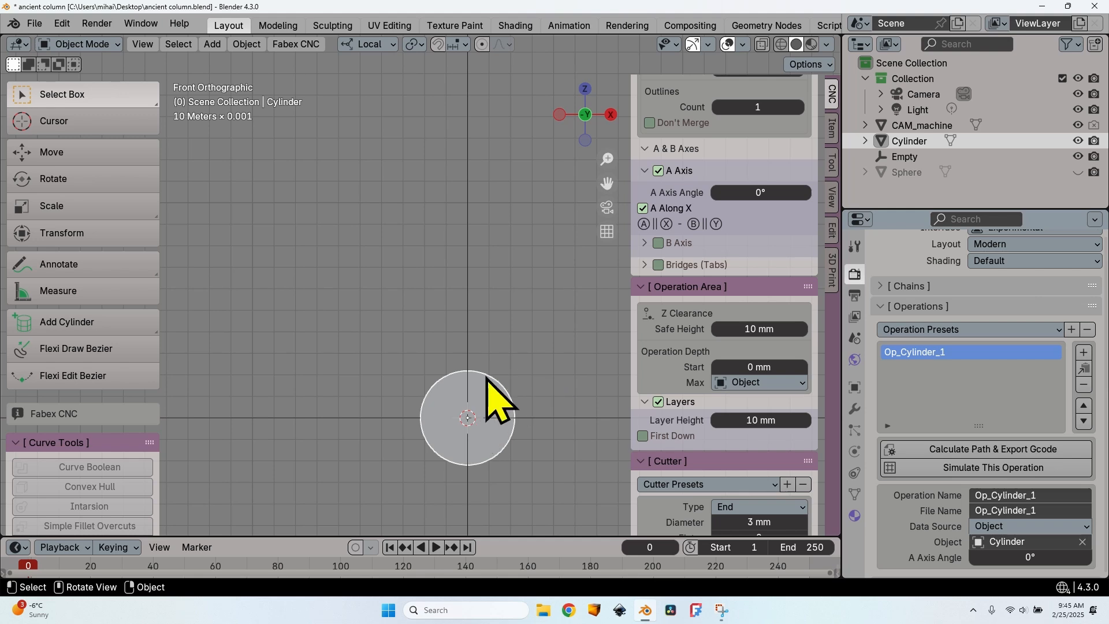
pyautogui.click(833, 130)
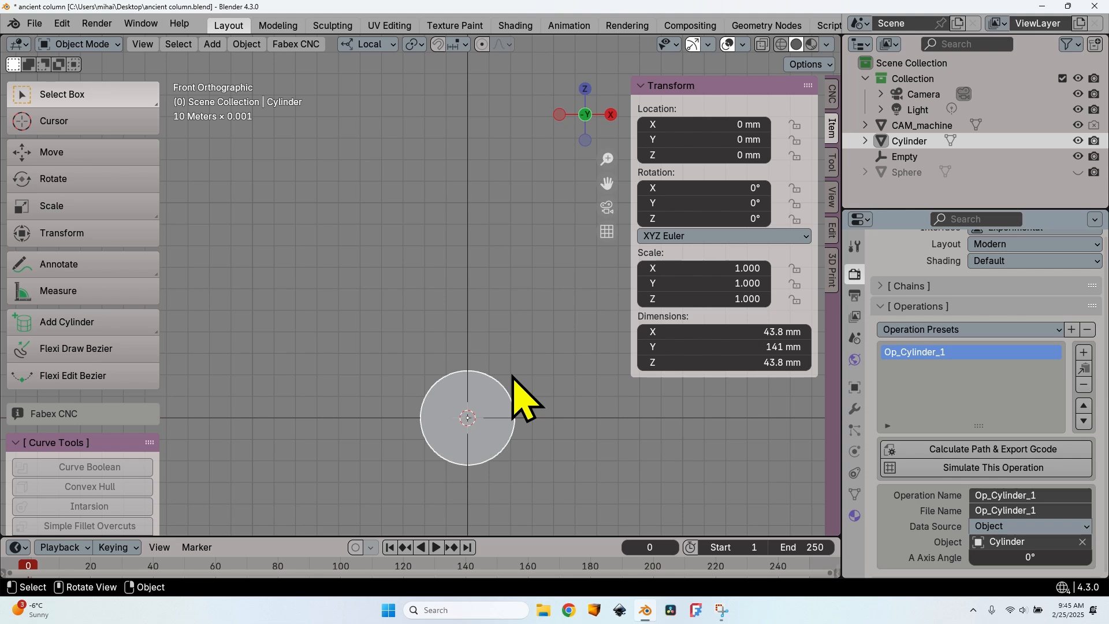
# Add a cube of about 45.9 x 45.6 x 44.6 mm that encloses the circular end of the column
pyautogui.click(110, 322)
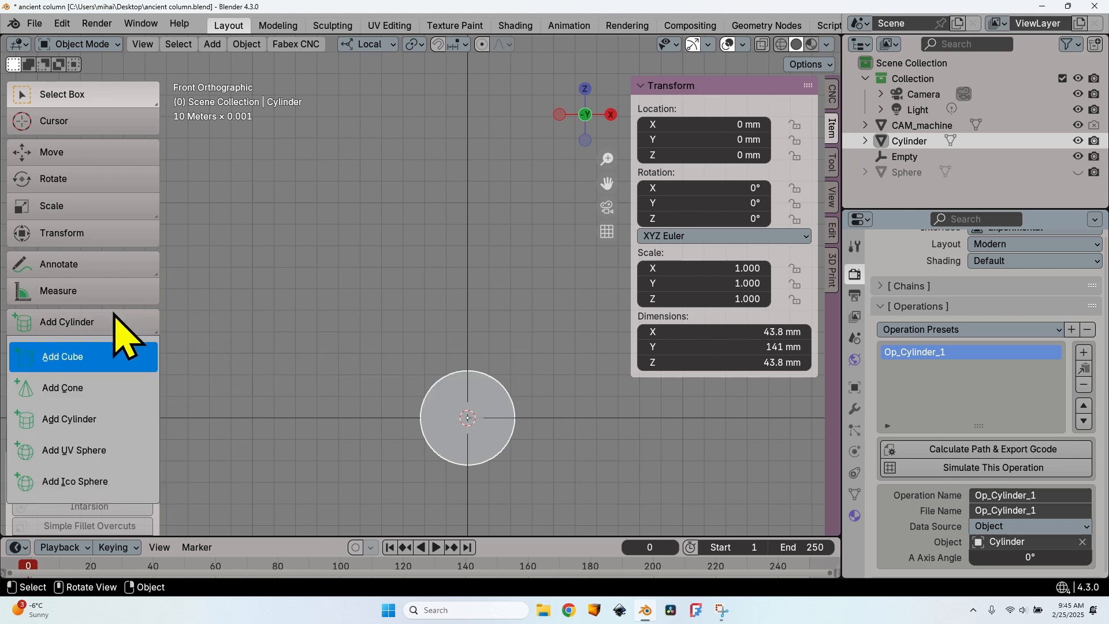
pyautogui.click(104, 358)
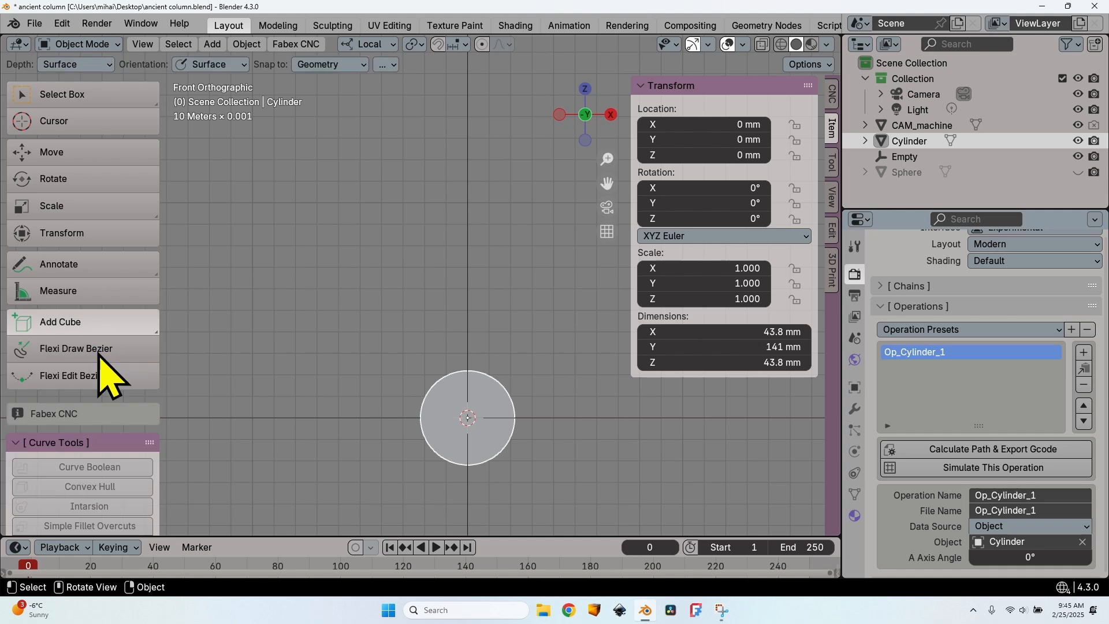
pyautogui.moveTo(417, 372); pyautogui.dragTo(512, 470)
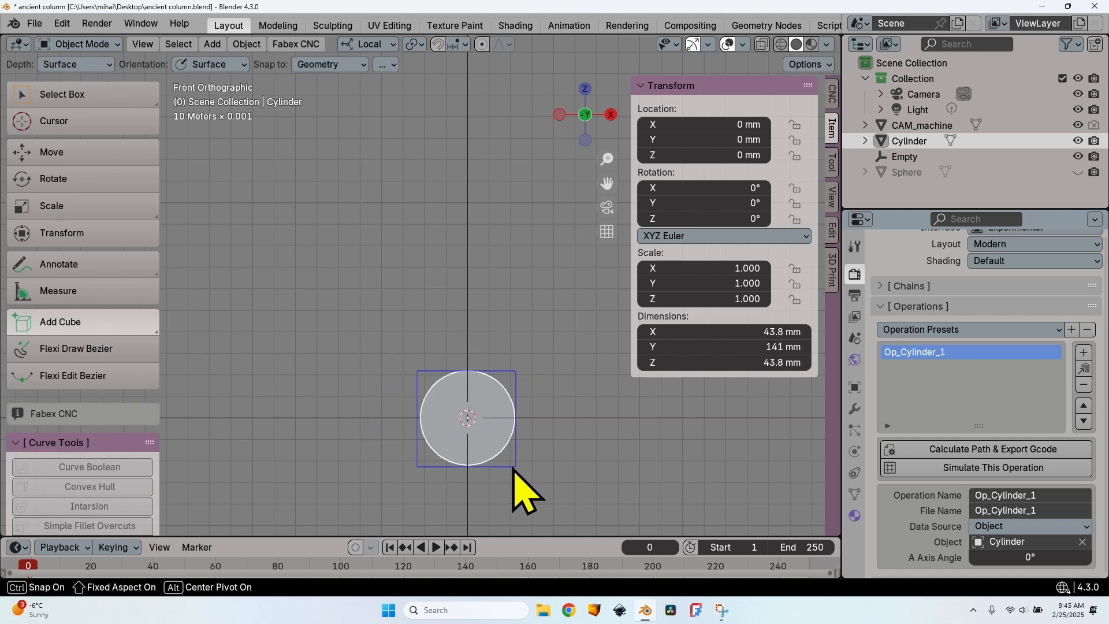
pyautogui.click(513, 469)
pyautogui.moveTo(514, 470); pyautogui.dragTo(515, 425, button='middle')
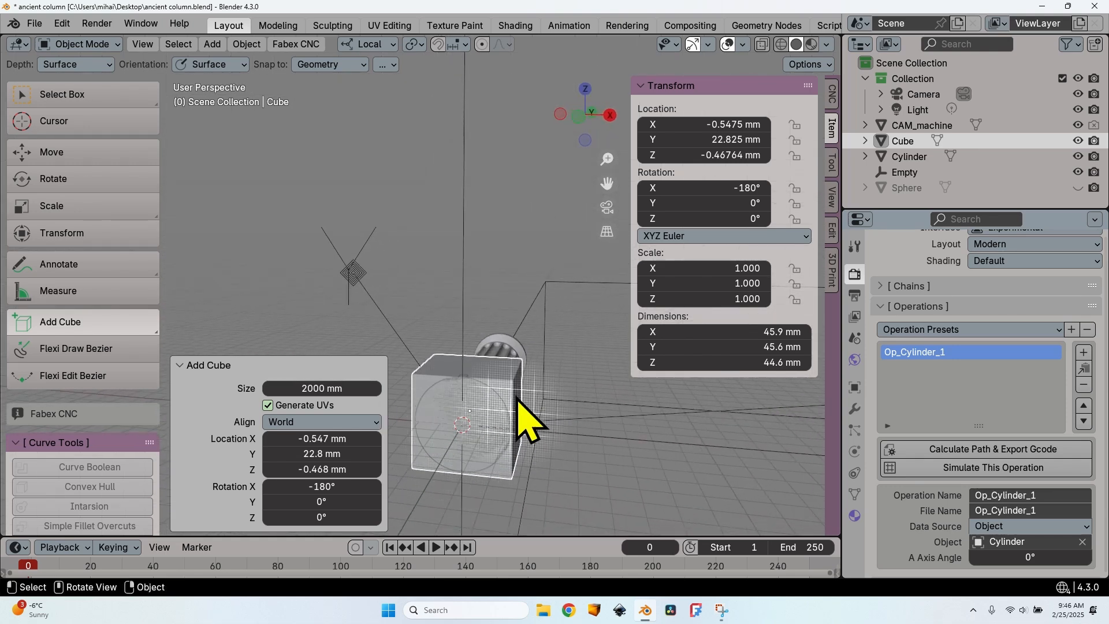
pyautogui.moveTo(635, 398); pyautogui.dragTo(467, 407, button='middle')
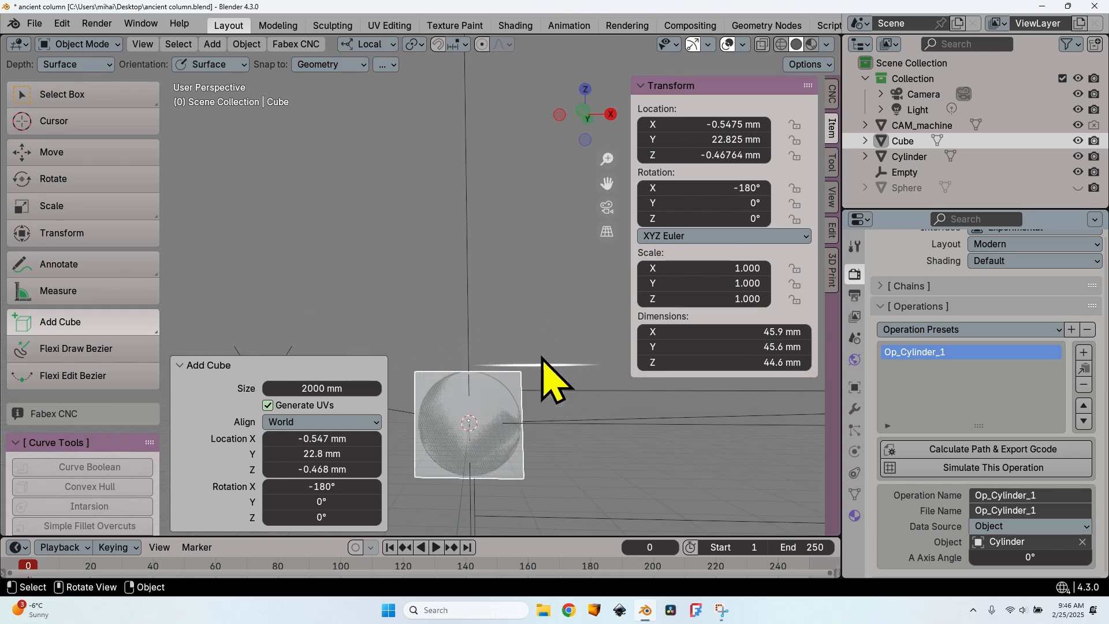
# Measure the cube's diagonal extent by rotating it 45° about Y and applying all transforms, and delete the cube
pyautogui.click(63, 179)
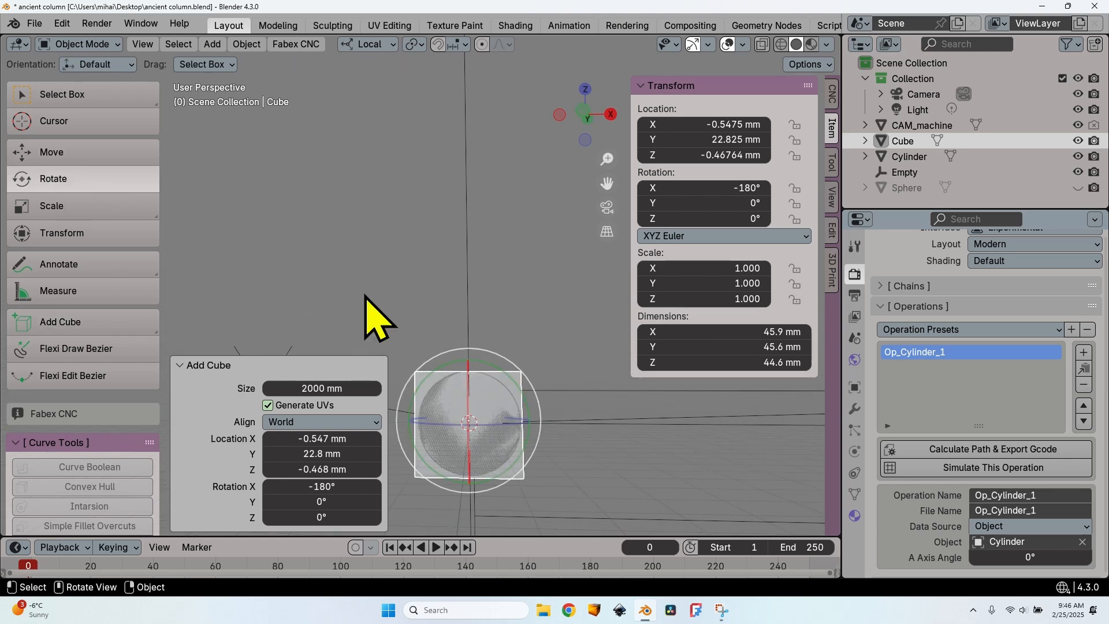
pyautogui.moveTo(527, 420); pyautogui.dragTo(507, 358)
pyautogui.hotkey('ctrl', 'a')
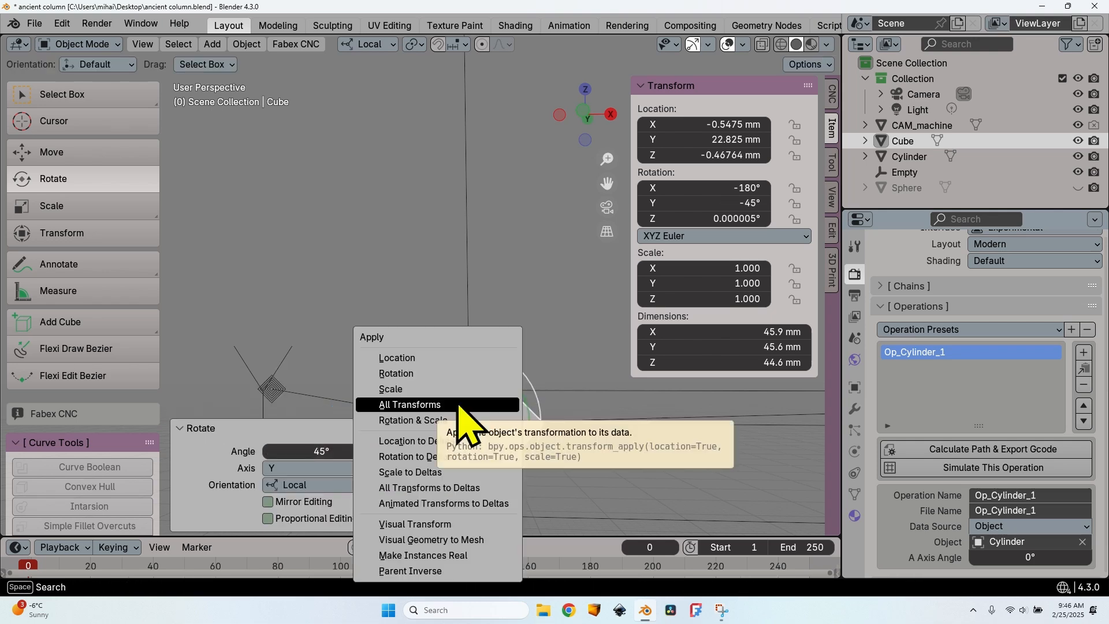
pyautogui.click(459, 405)
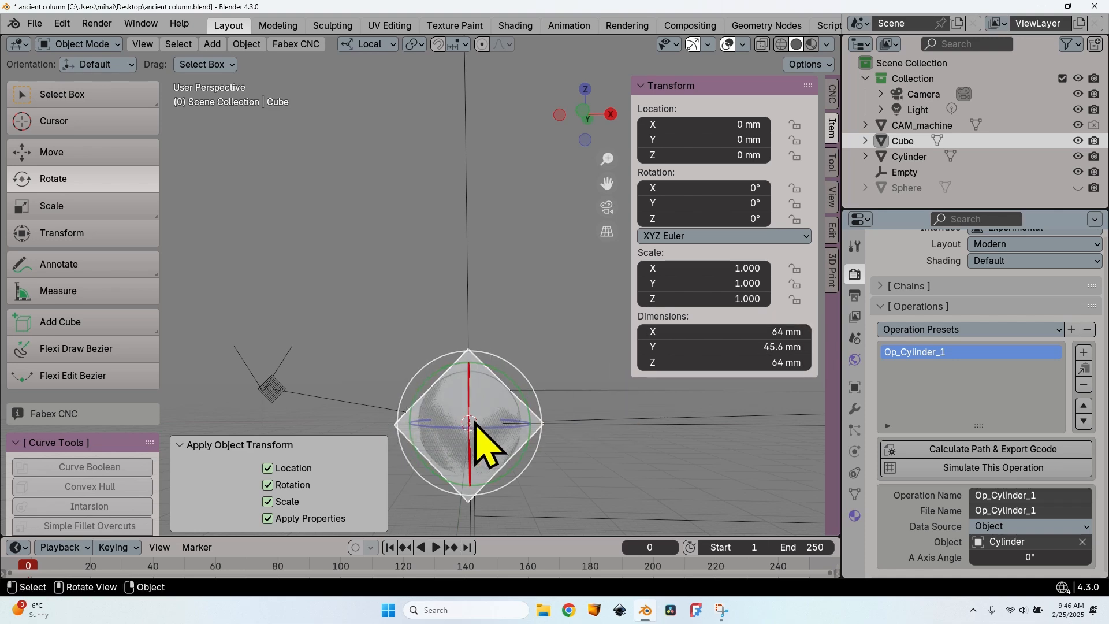
pyautogui.moveTo(473, 373)
pyautogui.mouseDown(button='middle')
pyautogui.moveTo(515, 376)
pyautogui.moveTo(491, 365)
pyautogui.mouseUp(button='middle')
pyautogui.press('Delete')
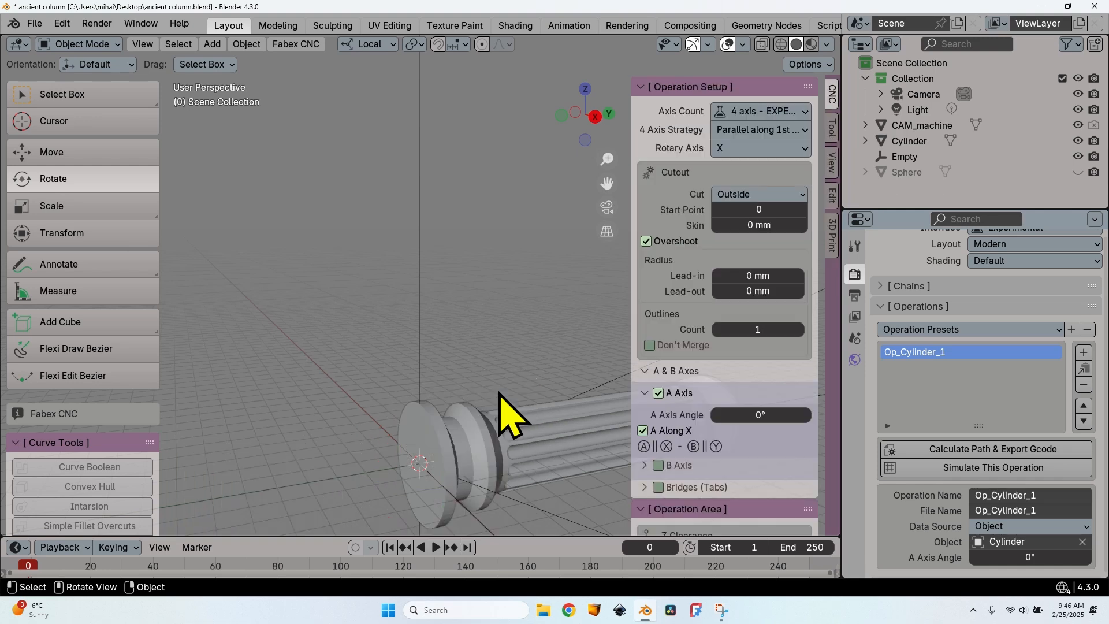
# Set the operation depth start to 32 mm and the Z clearance safe height to 40 mm
pyautogui.scroll(-3, 519, 398)
pyautogui.scroll(-7, 650, 439)
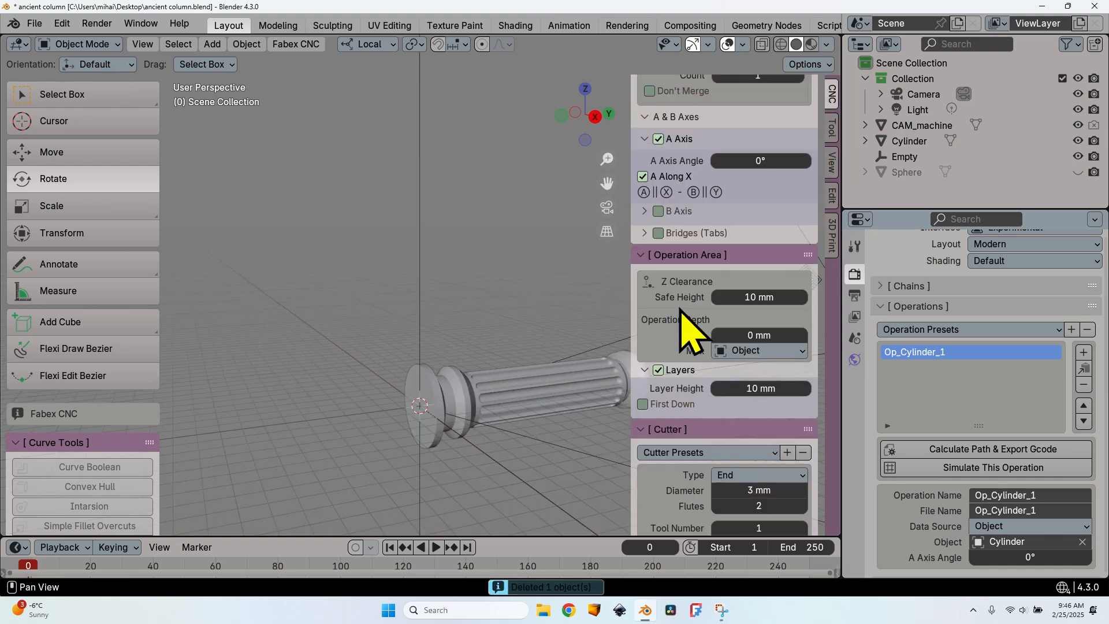
pyautogui.click(758, 335)
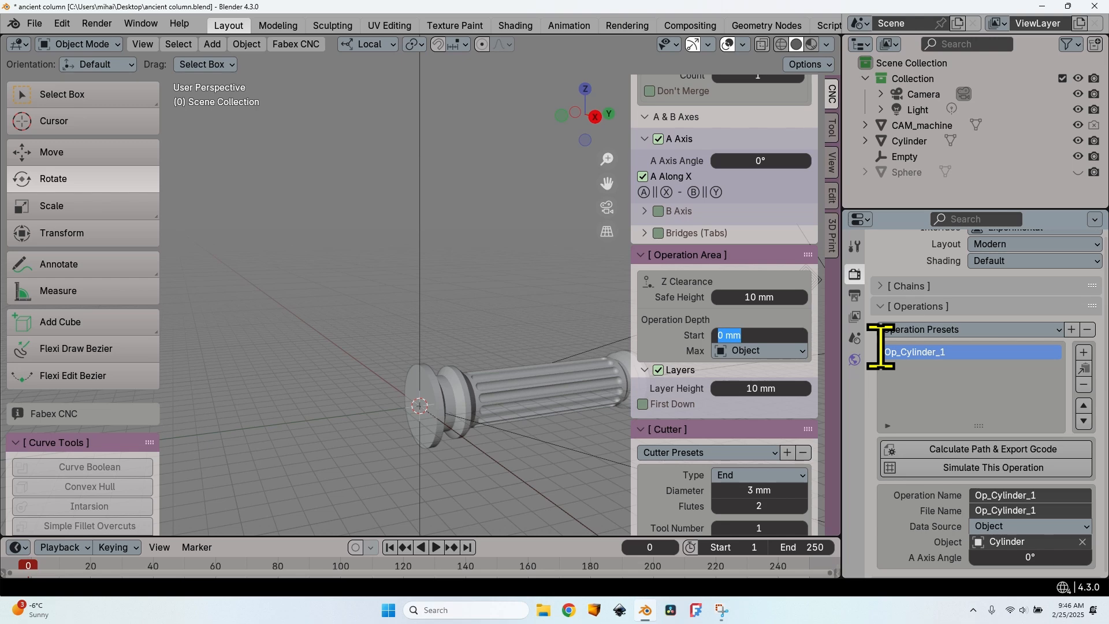
pyautogui.write('32')
pyautogui.press('Return')
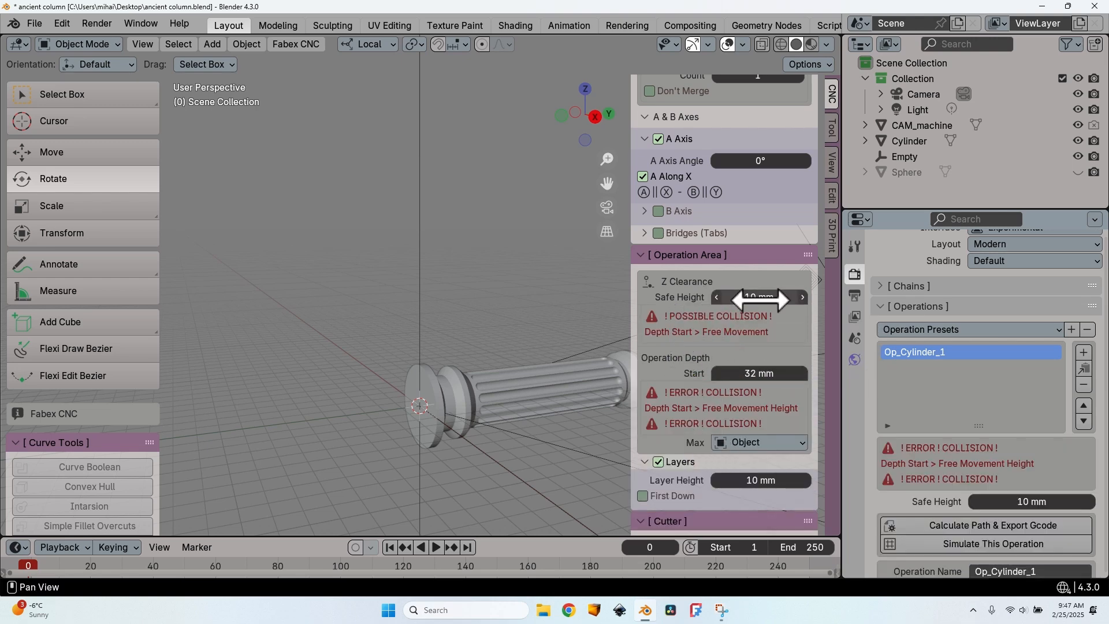
pyautogui.click(800, 297)
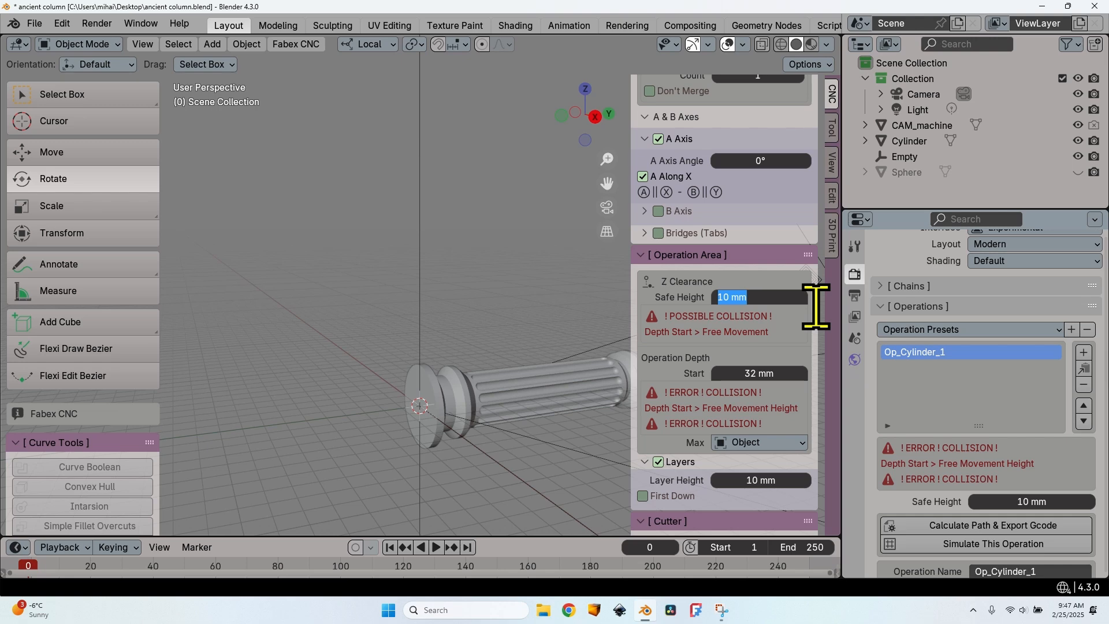
pyautogui.write('40')
pyautogui.press('Return')
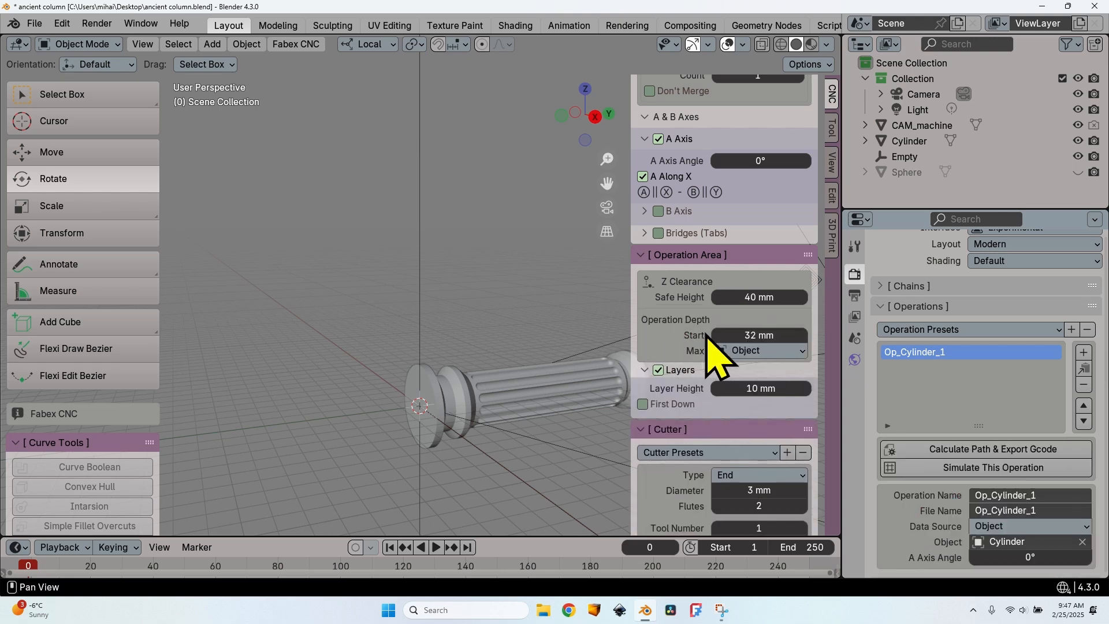
# Set the layer height of the operation's layers to 5 mm
pyautogui.click(746, 384)
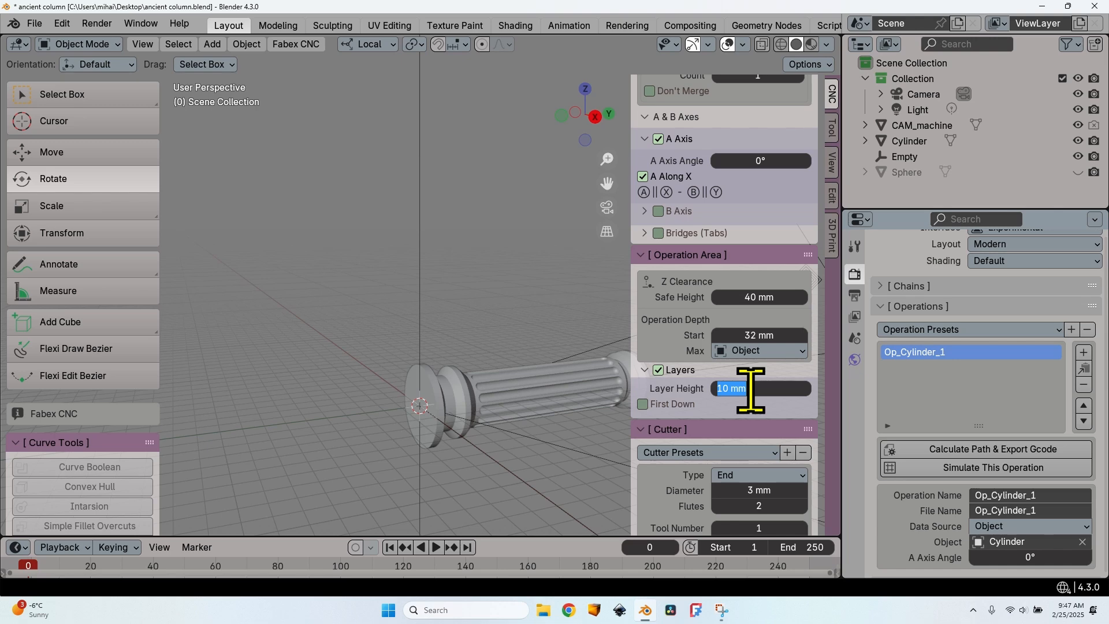
pyautogui.write('5')
pyautogui.press('Return')
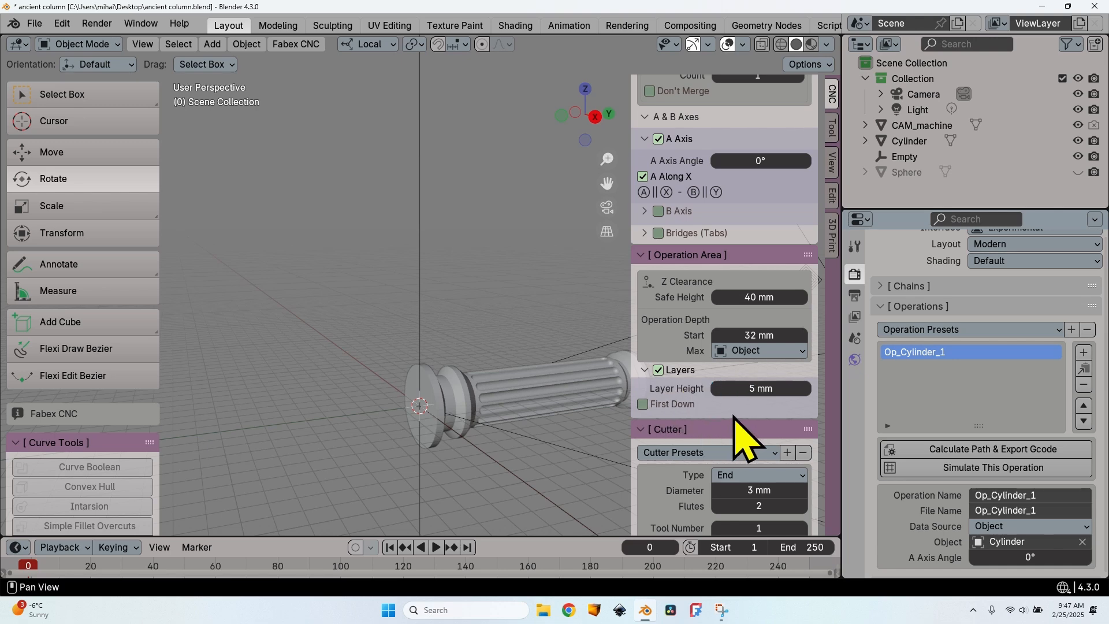
# Load the end cyl 1.00mm cutter preset for the operation
pyautogui.scroll(-3, 742, 430)
pyautogui.click(702, 358)
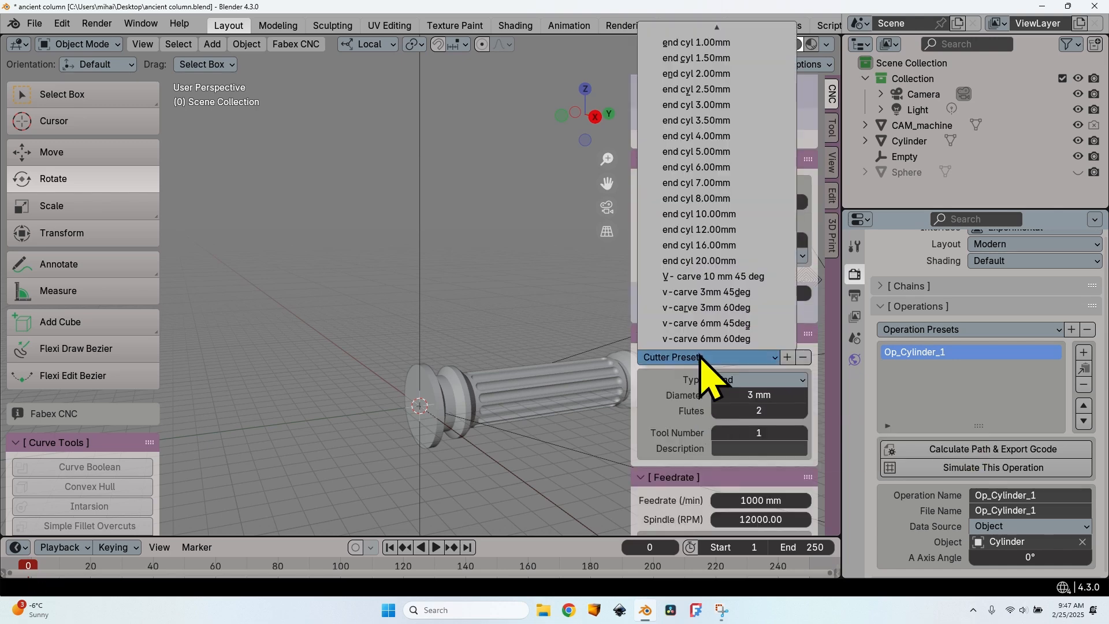
pyautogui.moveTo(713, 29)
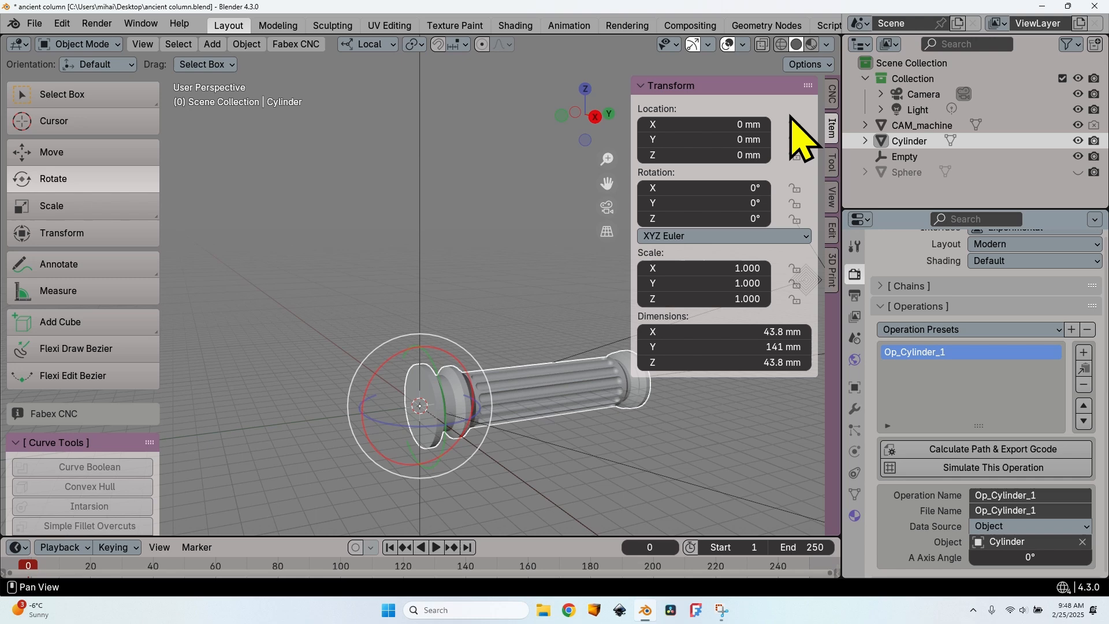
# Set the operation's feedrate to 3500 mm/min, the spindle speed to 20000 RPM and the plunge speed to 100%
pyautogui.click(832, 98)
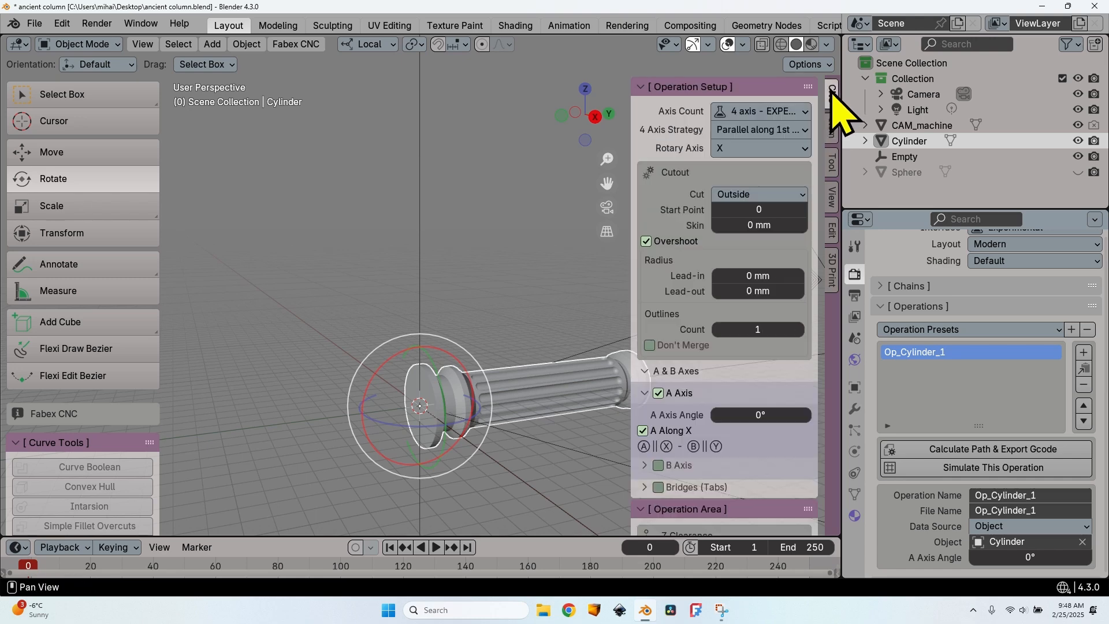
pyautogui.scroll(-12, 693, 307)
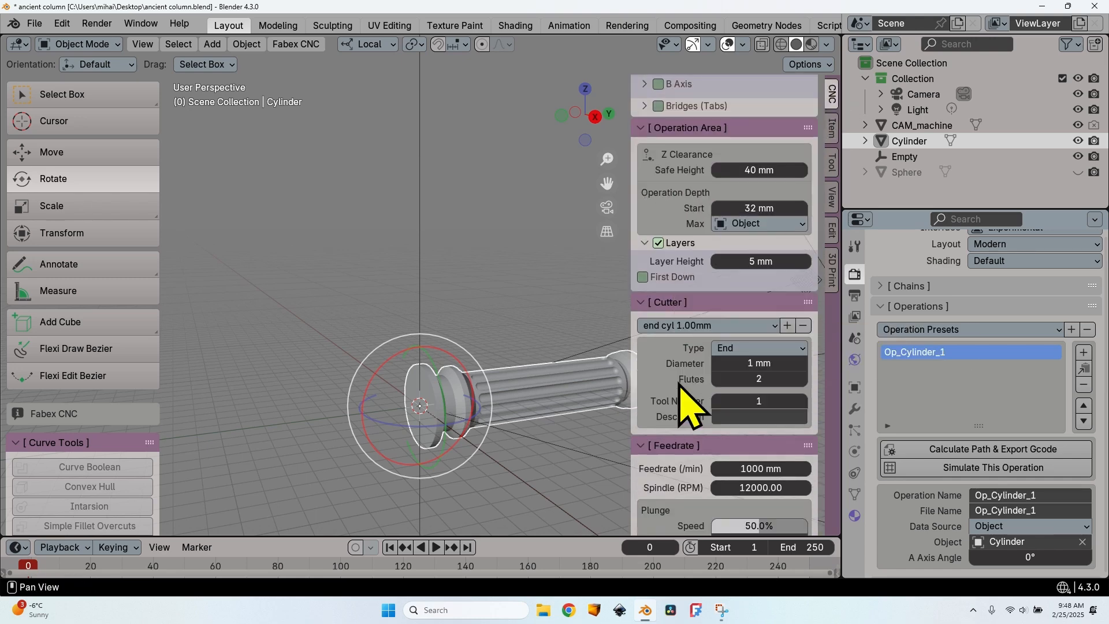
pyautogui.scroll(-5, 680, 386)
pyautogui.click(767, 341)
pyautogui.write('3')
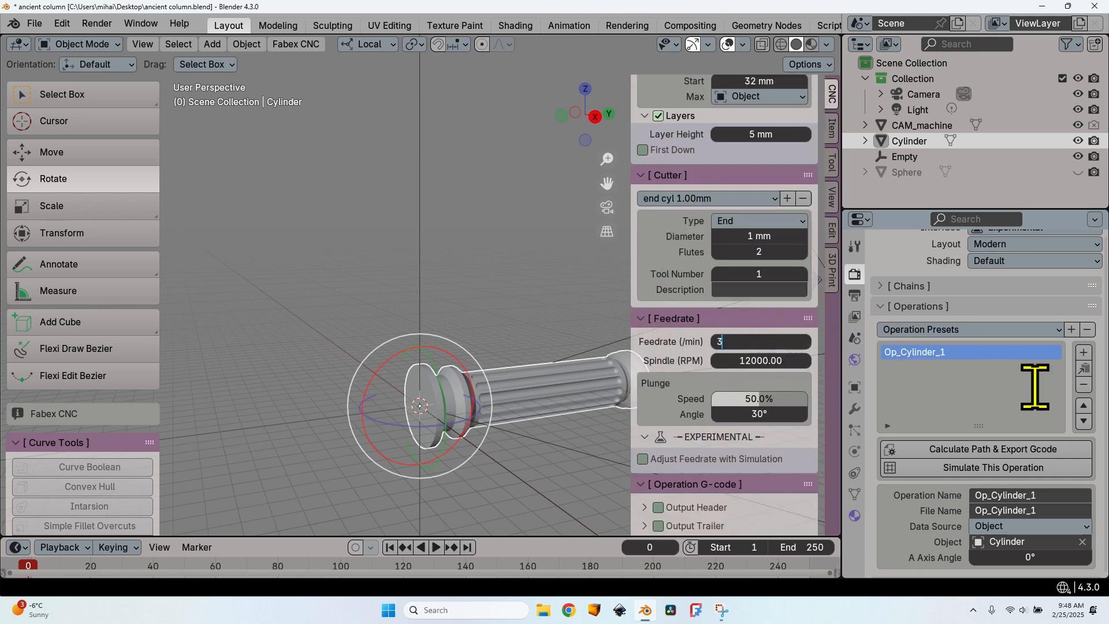
pyautogui.write("500'")
pyautogui.press('Tab')
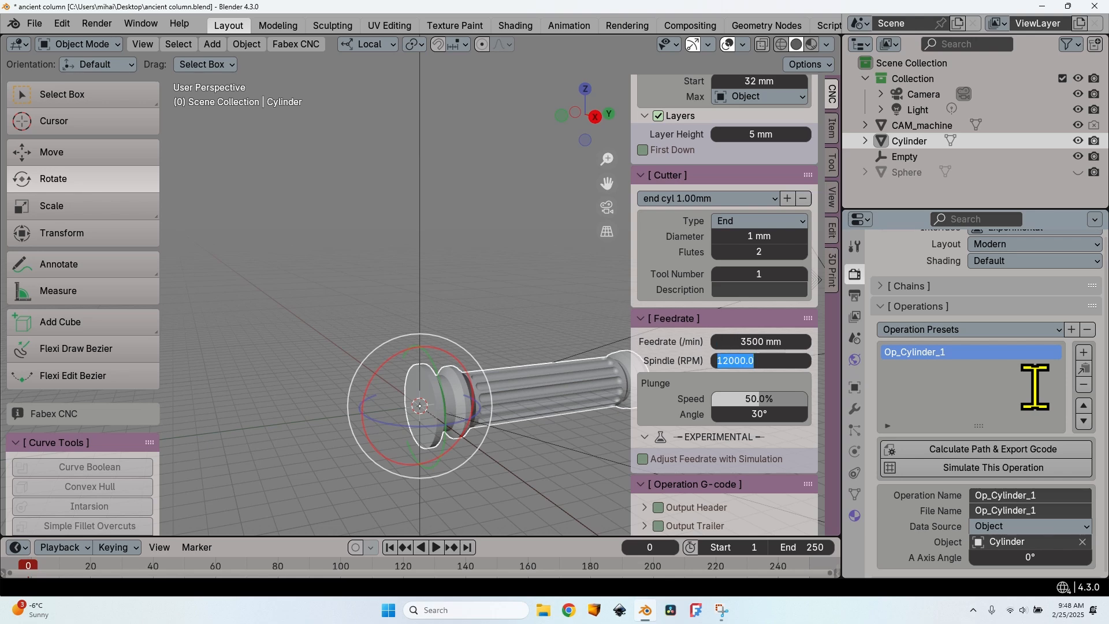
pyautogui.write('20000')
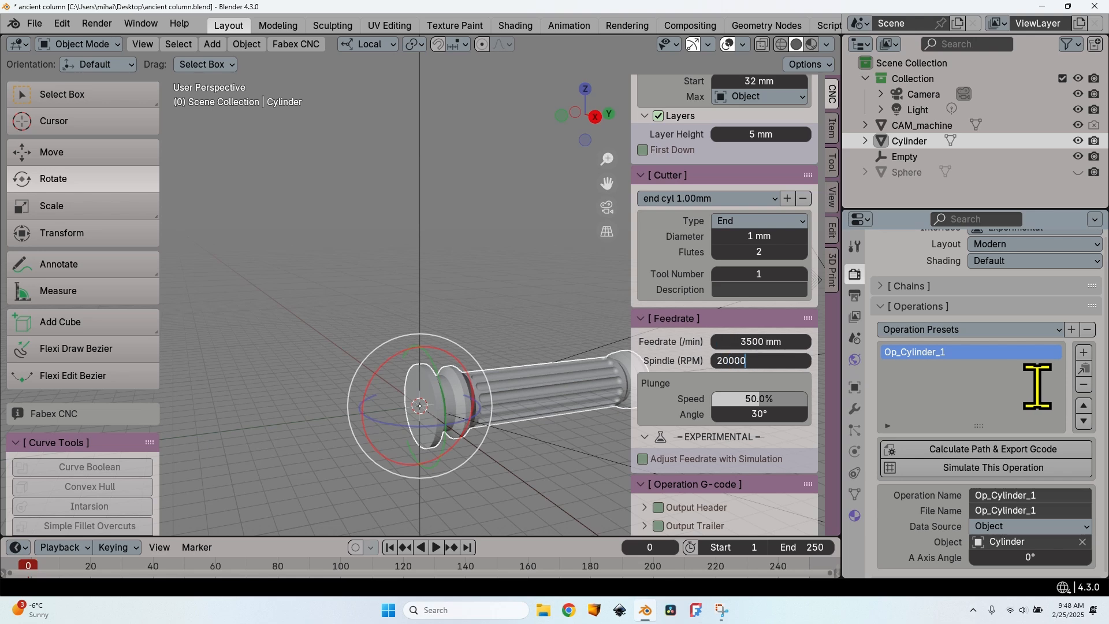
pyautogui.press('Return')
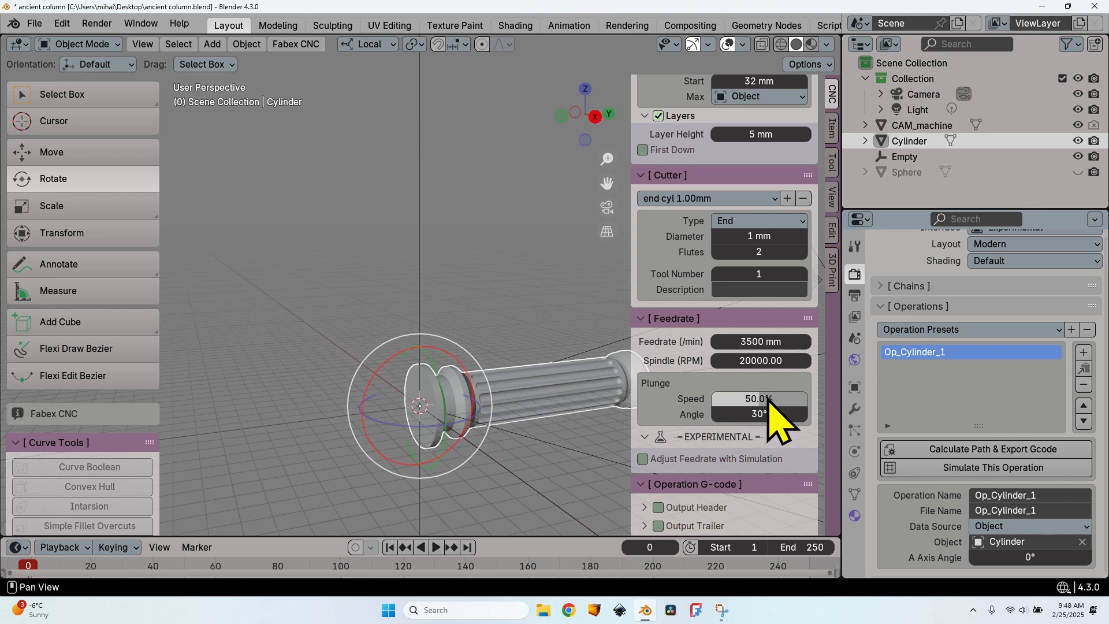
pyautogui.moveTo(767, 398); pyautogui.dragTo(810, 400)
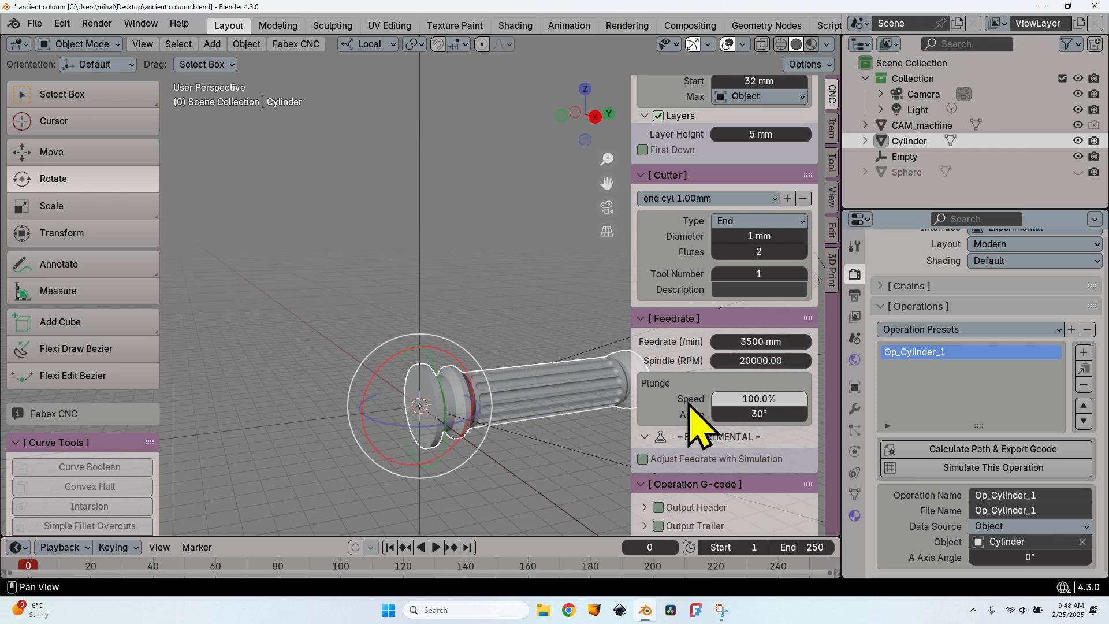
# Enable the output trailer in the operation's G-code settings with the command M02
pyautogui.scroll(-5, 674, 385)
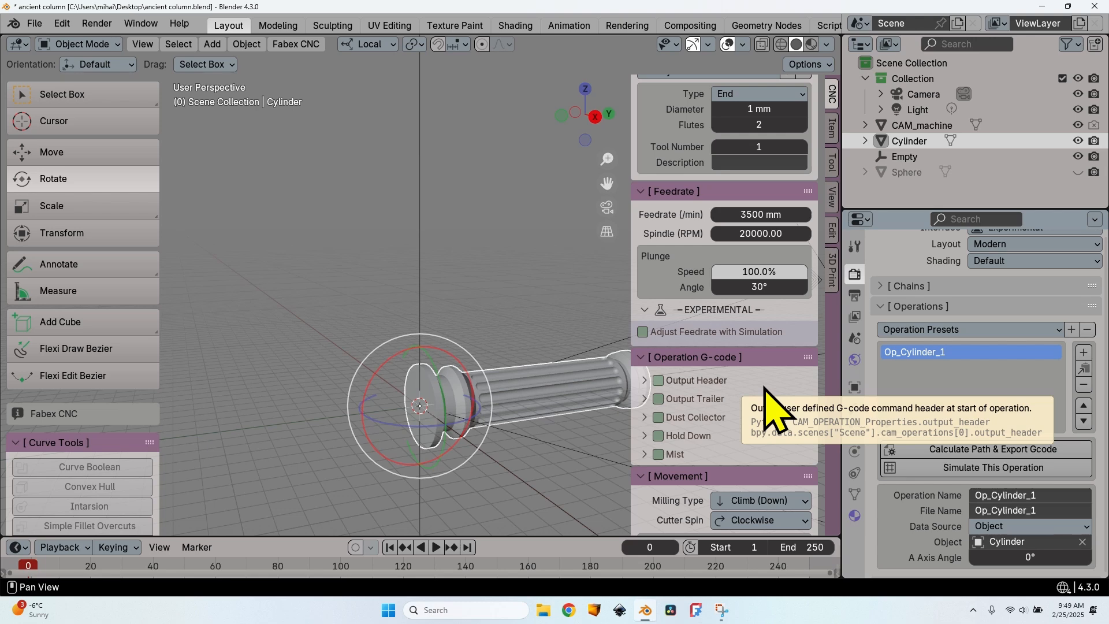
pyautogui.click(648, 400)
pyautogui.click(645, 399)
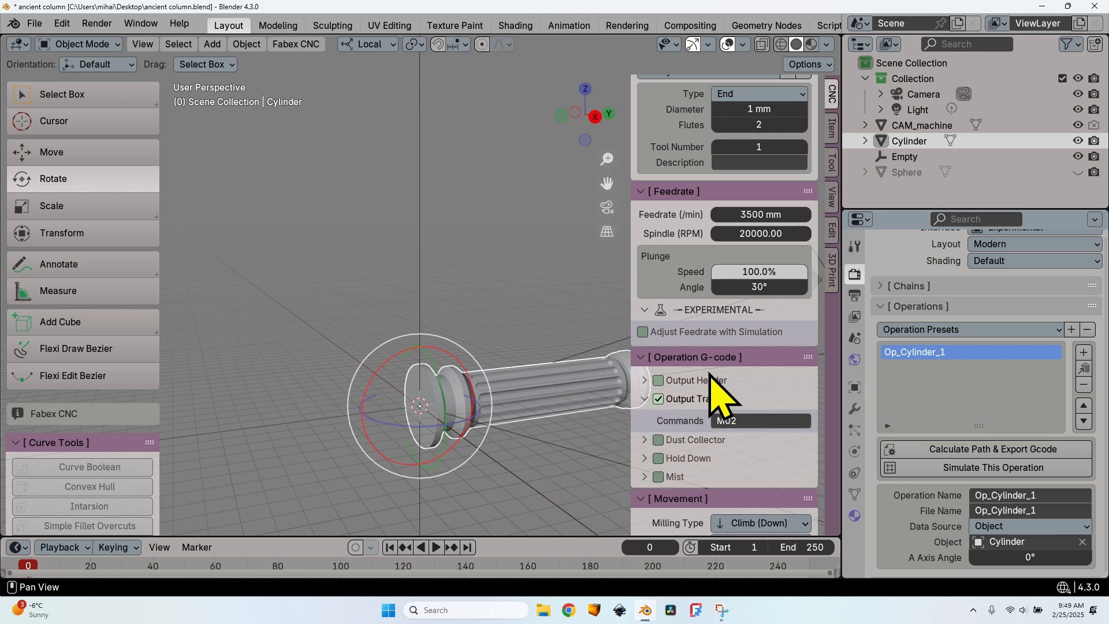
pyautogui.click(753, 420)
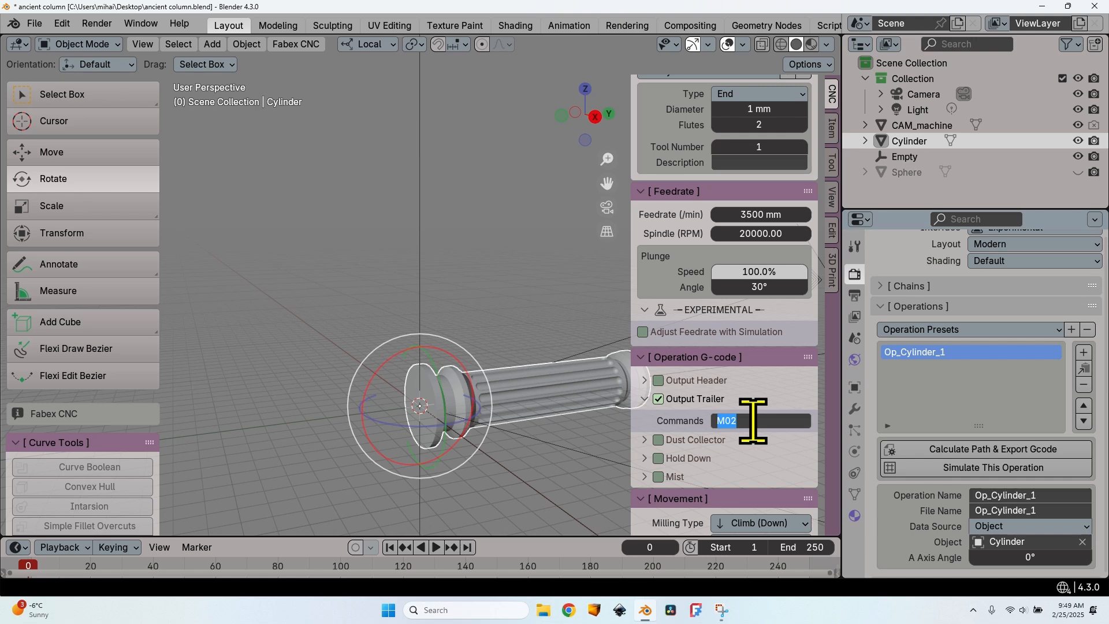
pyautogui.click(722, 371)
# Set the operation's milling type to Meander (Zig Zag) in its movement settings
pyautogui.scroll(-5, 722, 371)
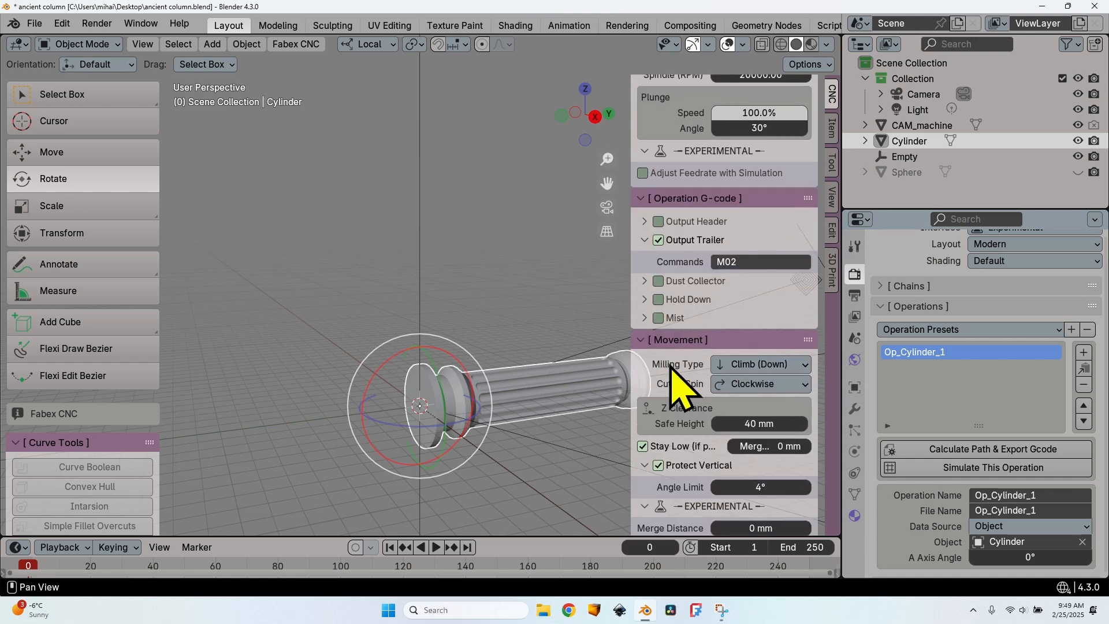
pyautogui.click(769, 364)
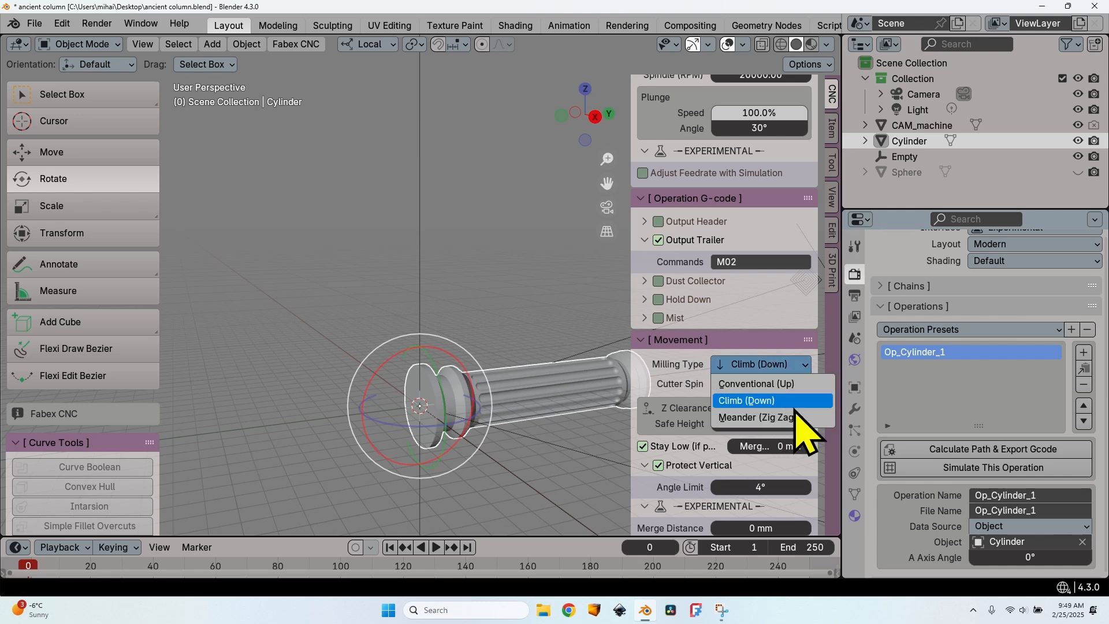
pyautogui.click(770, 418)
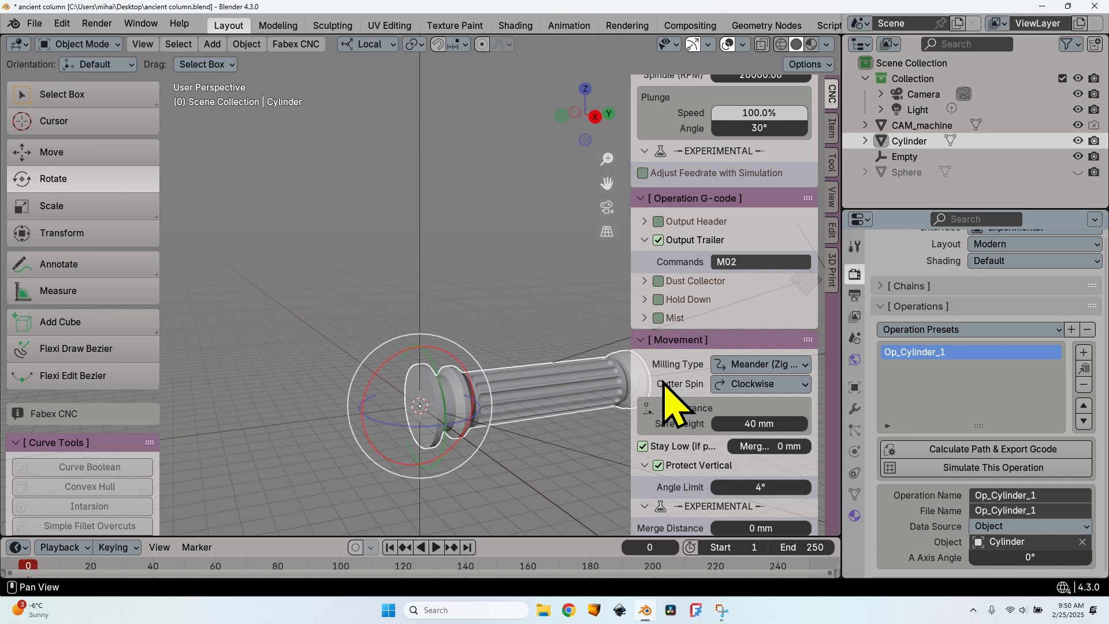
# Set the operation's path point reduction threshold to 100 µm in its optimisation settings
pyautogui.scroll(-5, 664, 382)
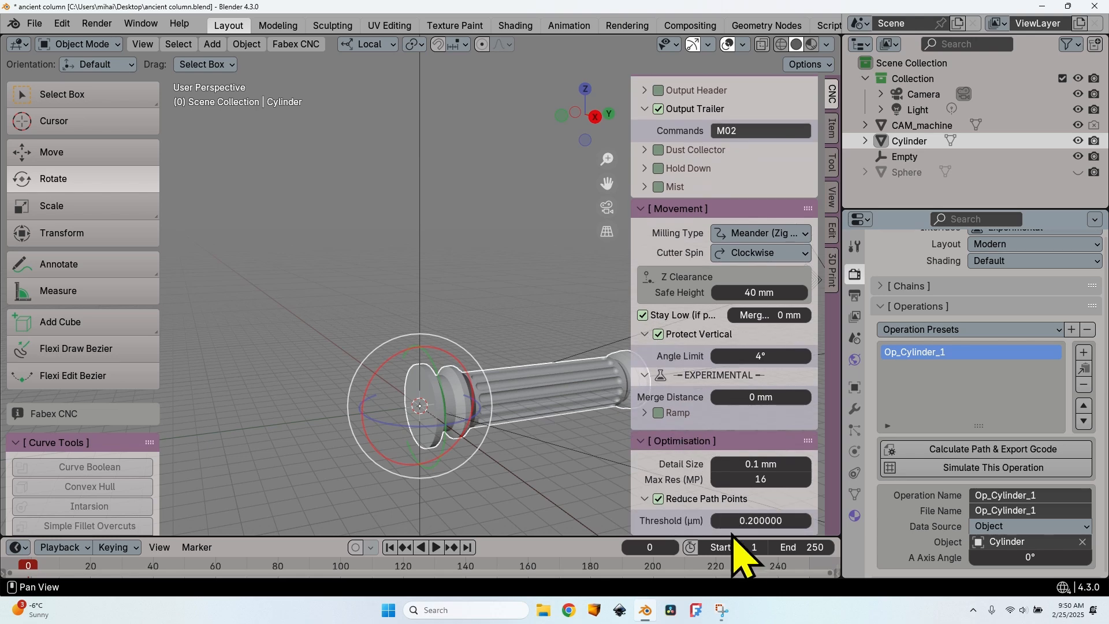
pyautogui.click(757, 520)
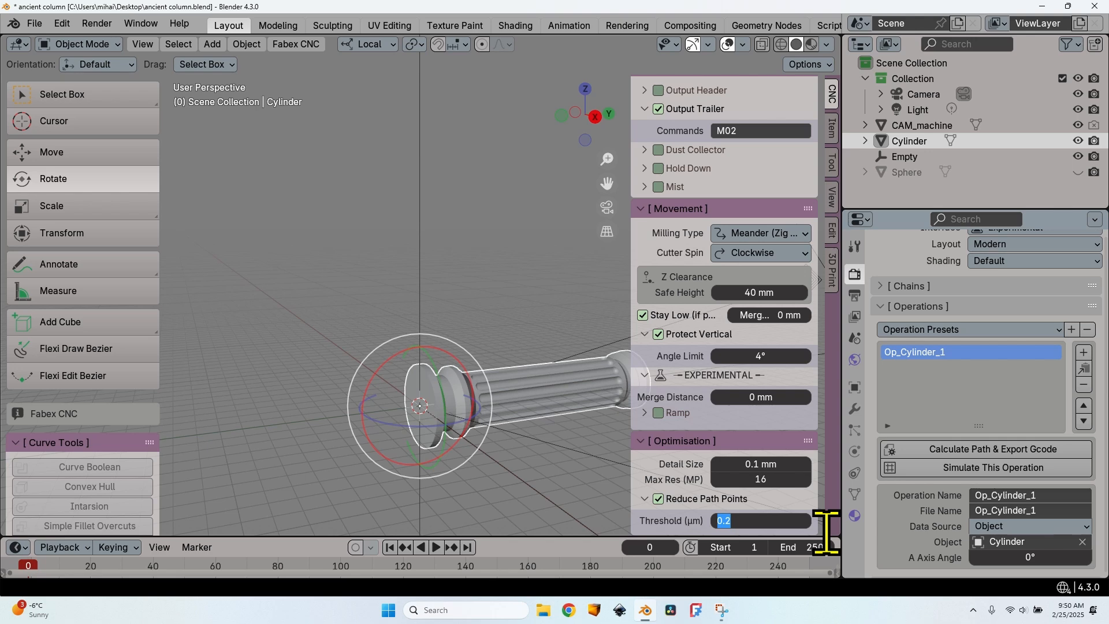
pyautogui.write('100')
pyautogui.press('Return')
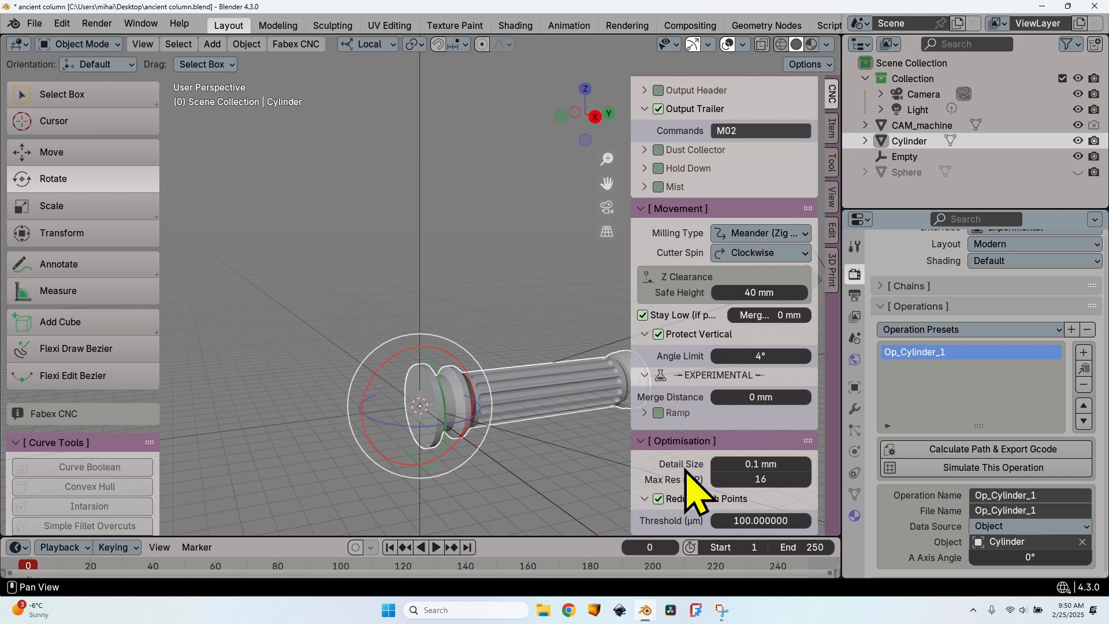
# Calculate the toolpath for the Op_Cylinder_1 operation, switch to the Select Box tool and export the operation's G-code
pyautogui.click(1015, 450)
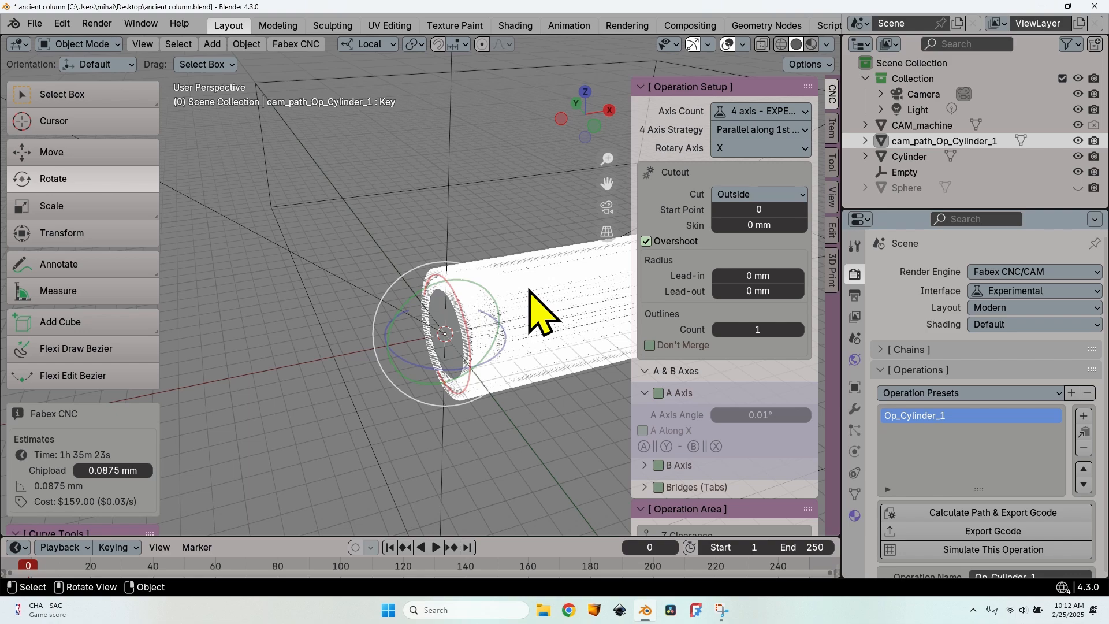
pyautogui.scroll(4, 507, 324)
pyautogui.moveTo(507, 324); pyautogui.dragTo(582, 328, button='middle')
pyautogui.click(83, 94)
pyautogui.scroll(-5, 458, 333)
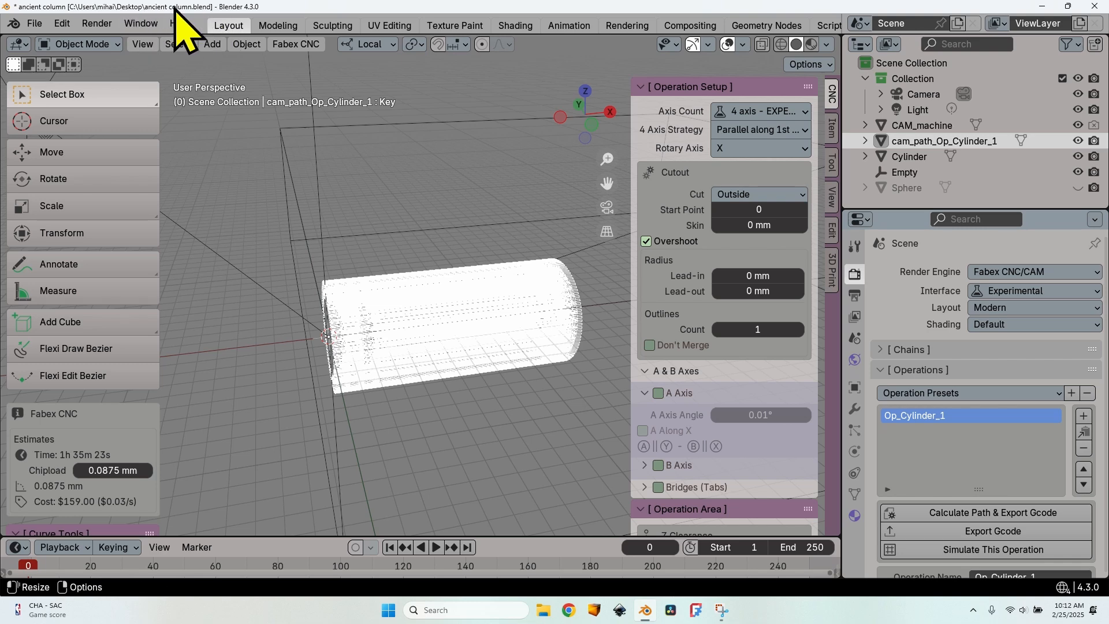
pyautogui.click(966, 531)
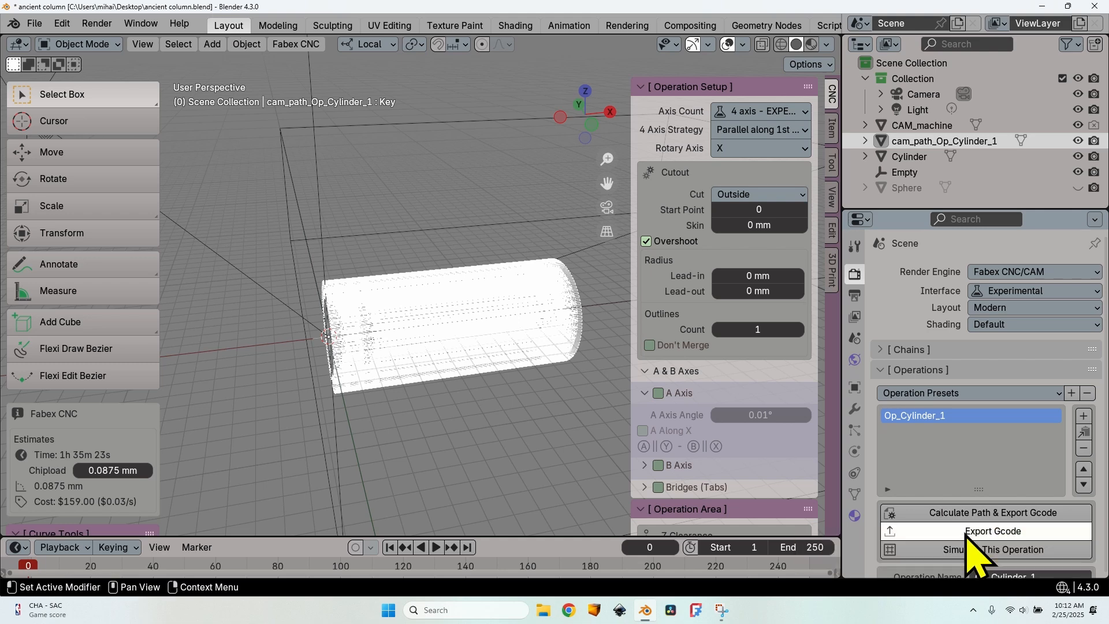